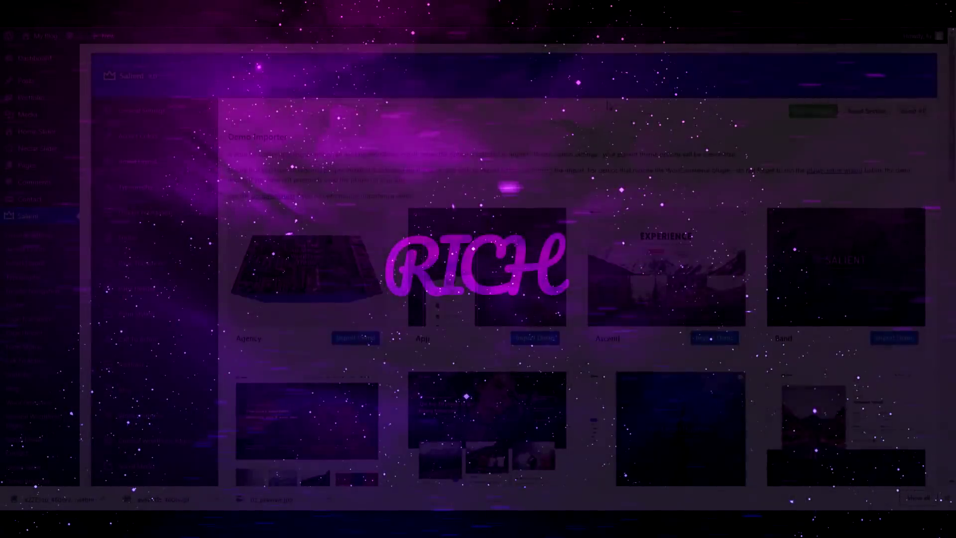
Scroll up and down through the current Salient options page to review it.
scroll(634, 114, "up", 2)
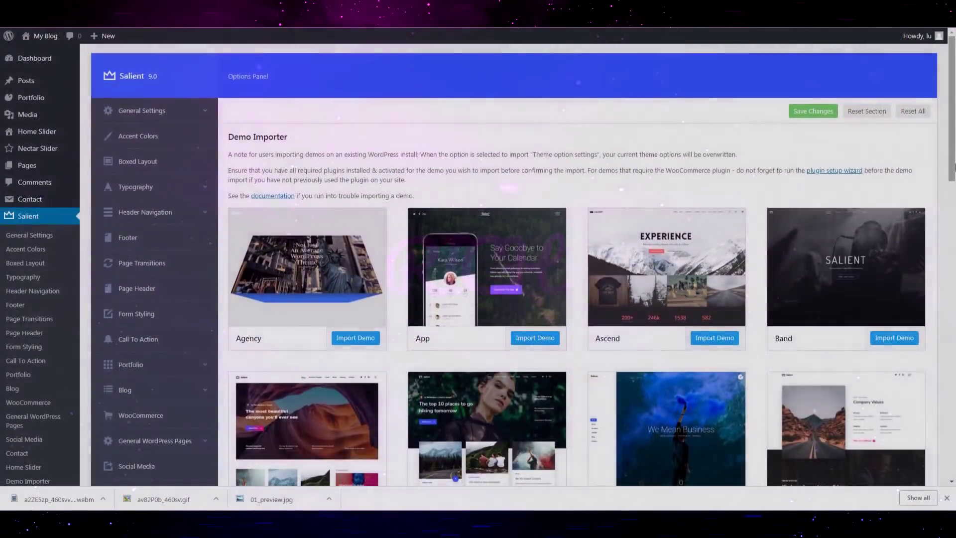
scroll(946, 139, "down", 1)
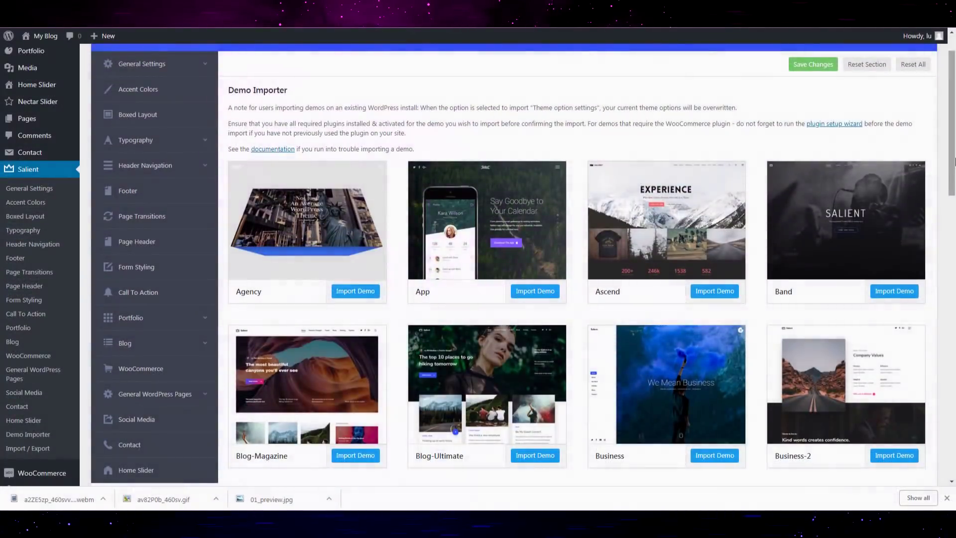
scroll(944, 159, "down", 1)
scroll(952, 142, "up", 2)
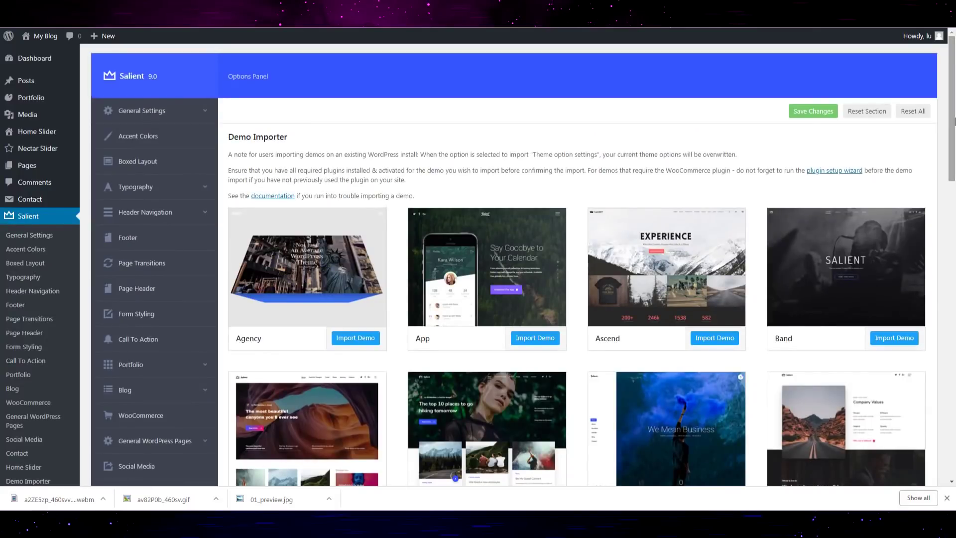
scroll(955, 139, "down", 2)
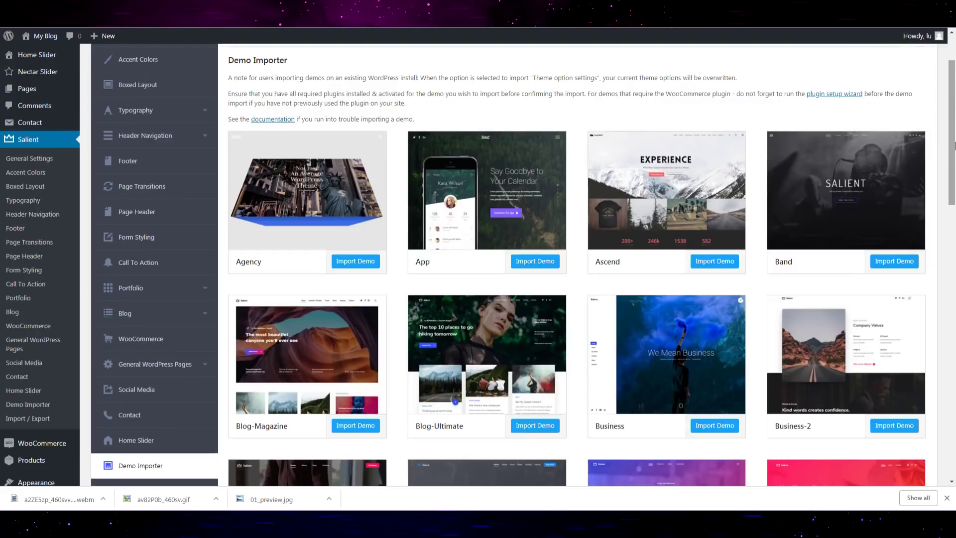
left_click_drag(955, 145, 951, 341)
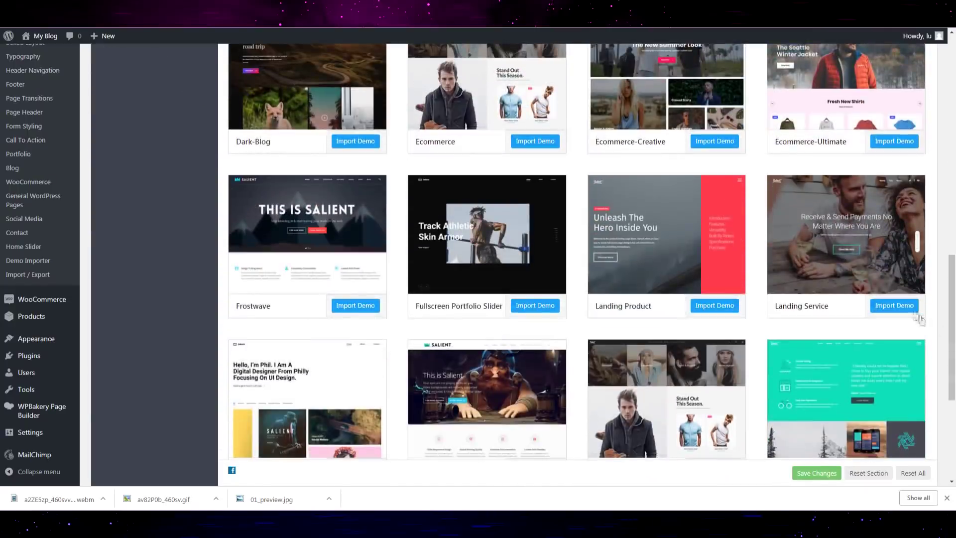
scroll(317, 380, "down", 2)
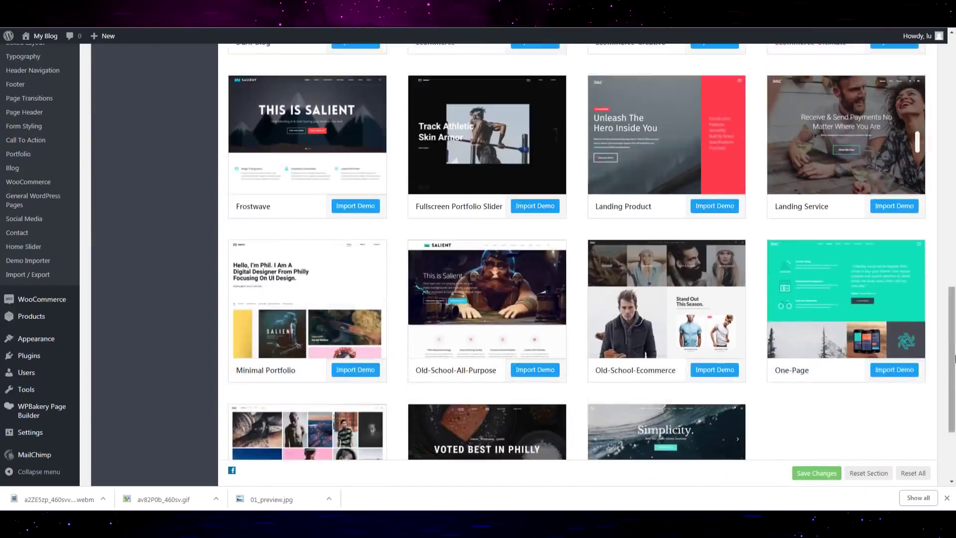
mouse_move(955, 357)
left_mouse_down()
mouse_move(955, 401)
mouse_move(954, 112)
left_mouse_up()
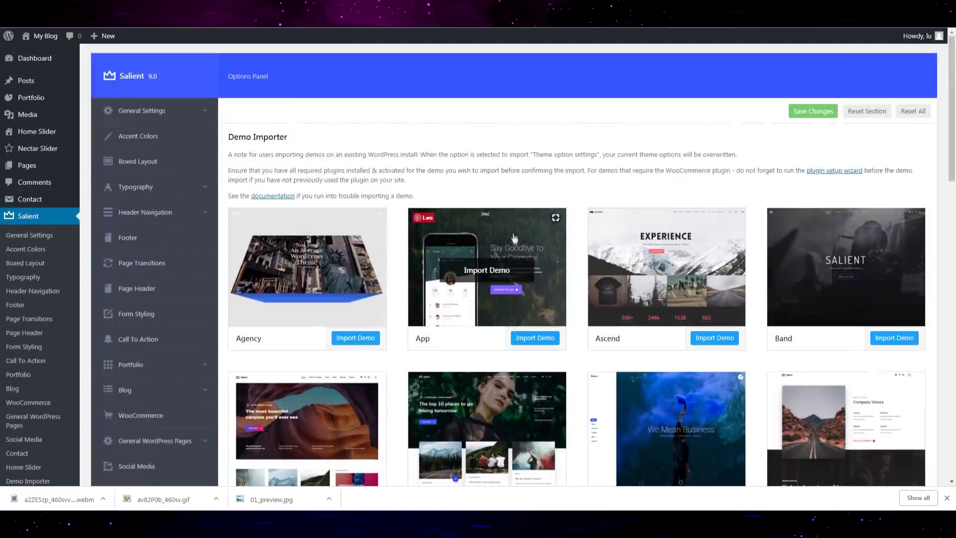
scroll(579, 204, "down", 1)
scroll(568, 322, "down", 2)
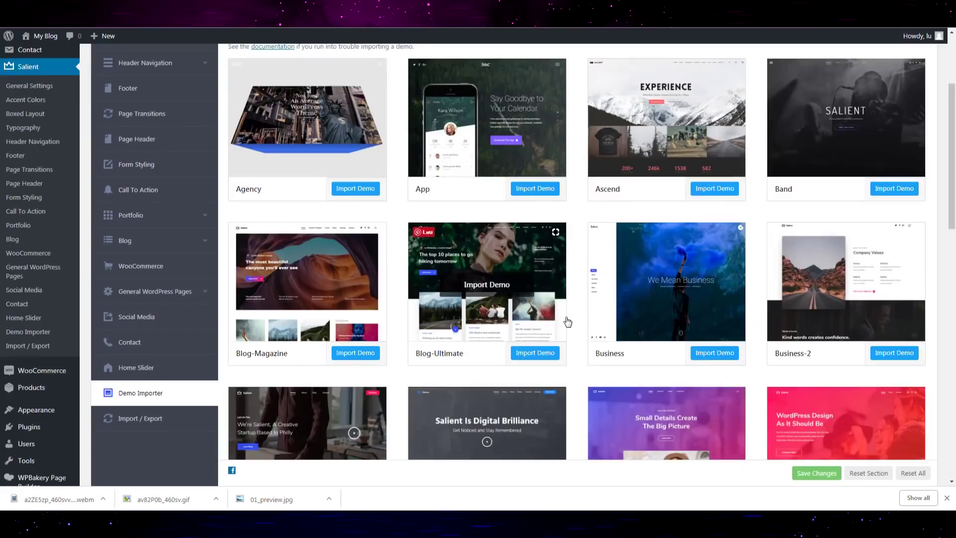
scroll(552, 317, "down", 3)
scroll(550, 314, "down", 3)
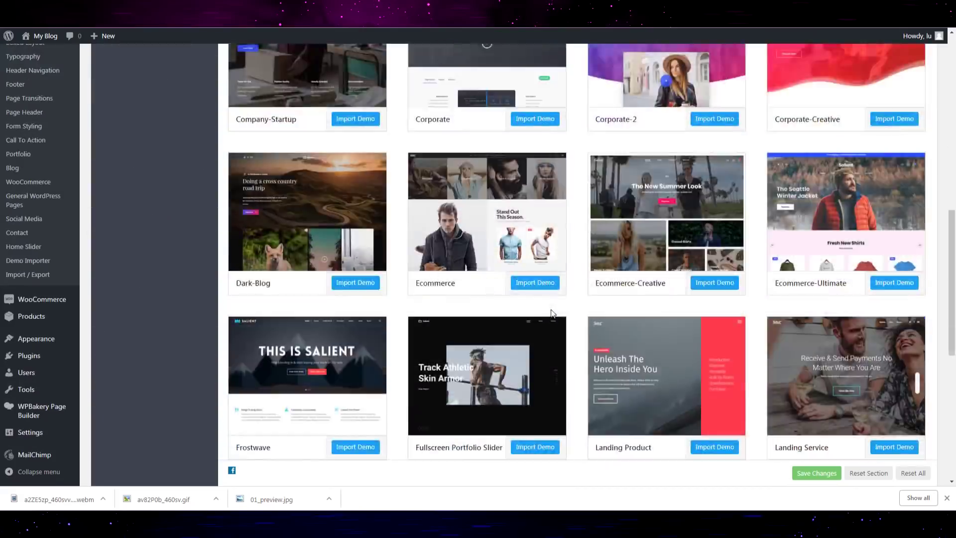
scroll(313, 204, "up", 10)
Open General Settings and review its Styling options: Material skin, body border off.
left_click(142, 111)
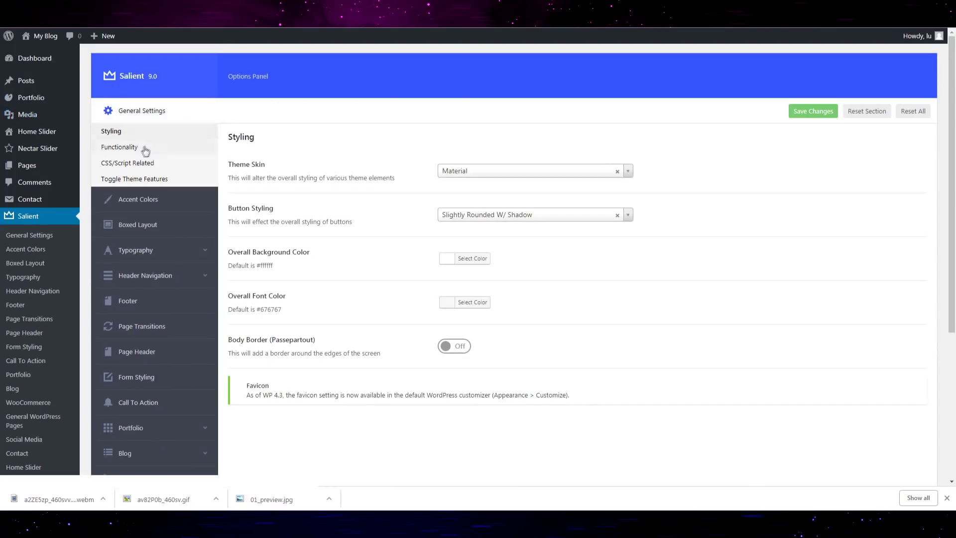
scroll(192, 305, "down", 3)
scroll(192, 305, "down", 2)
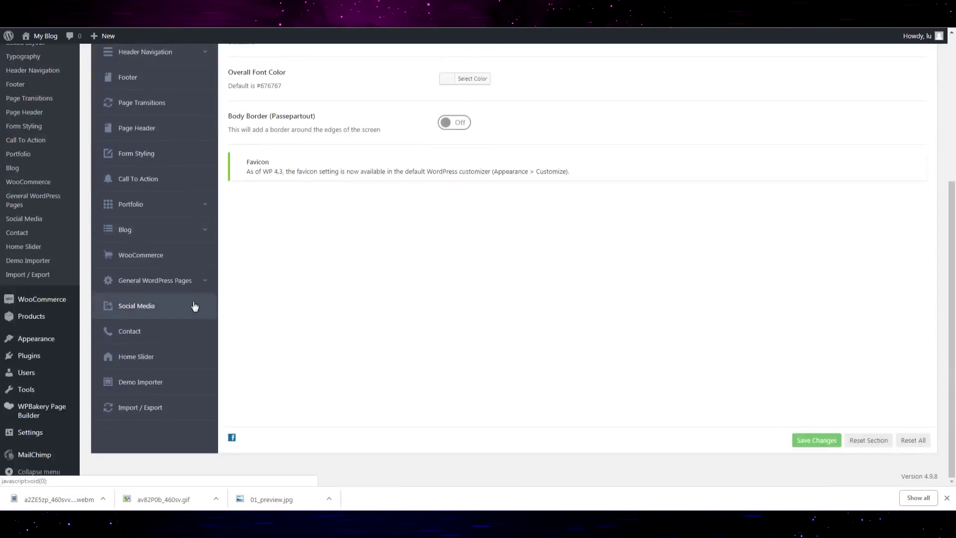
scroll(193, 305, "up", 5)
scroll(540, 147, "down", 5)
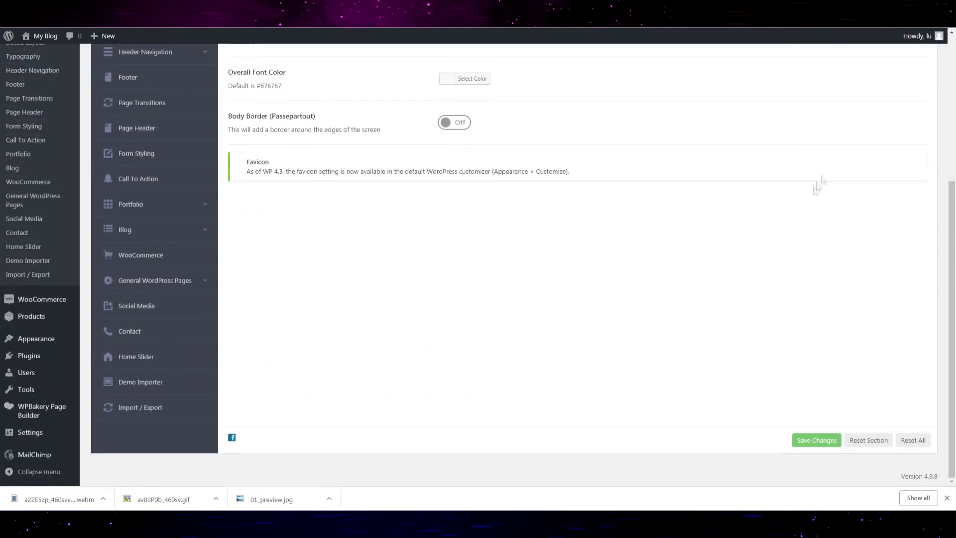
left_click_drag(952, 234, 955, 92)
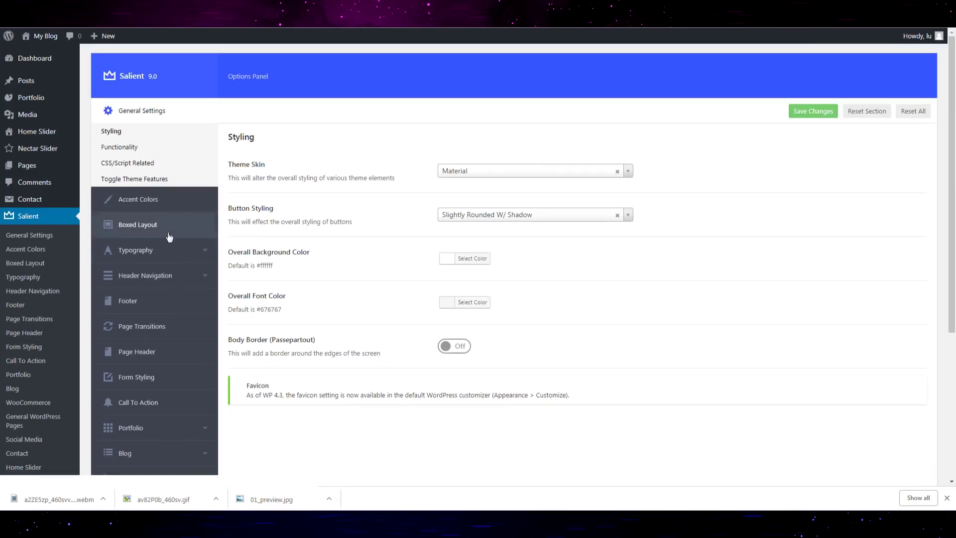
Open General Settings > Functionality and scroll through its options.
left_click(138, 151)
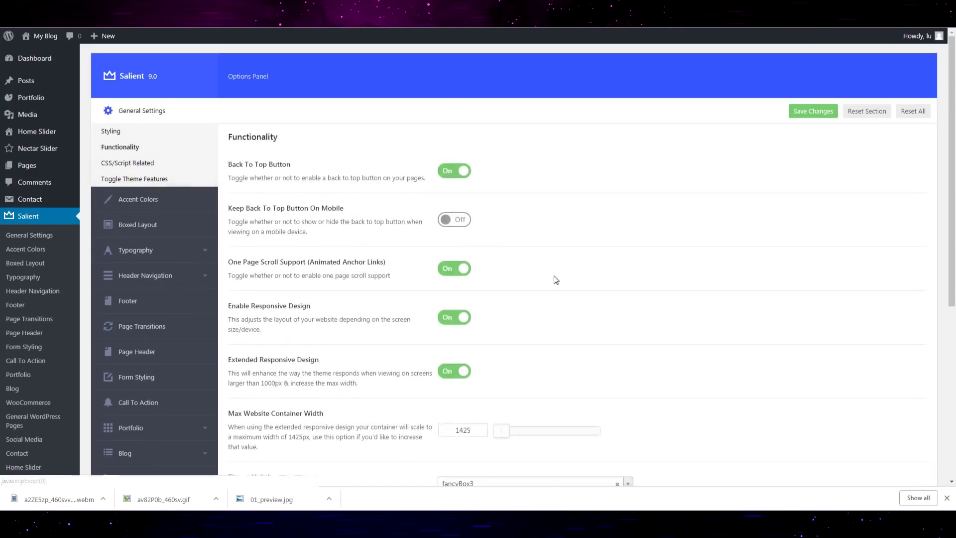
scroll(554, 279, "down", 2)
scroll(556, 279, "up", 2)
scroll(556, 279, "down", 5)
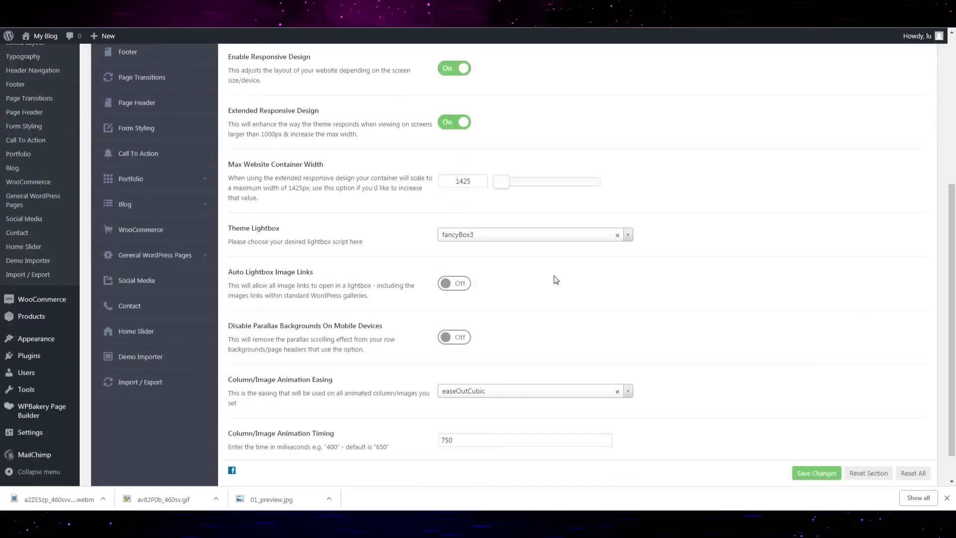
scroll(557, 280, "up", 4)
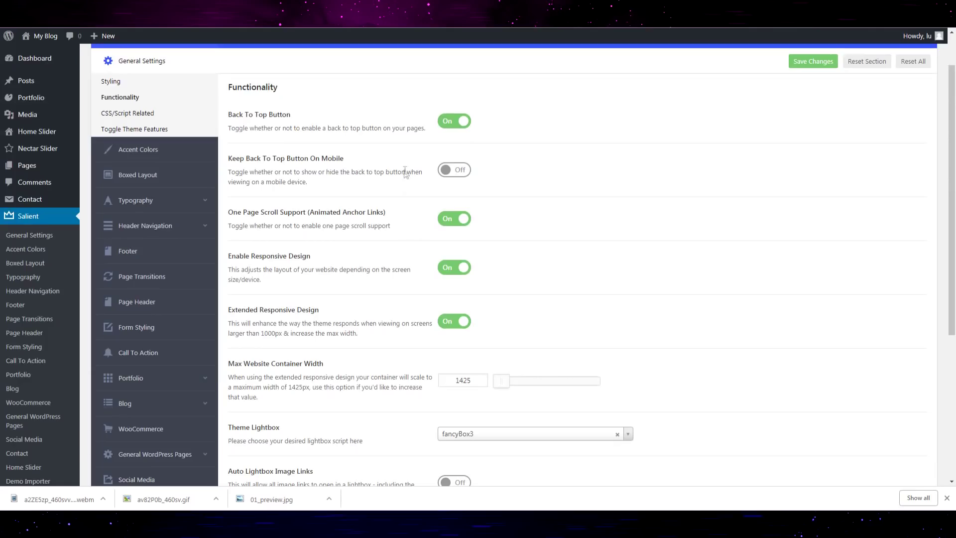
scroll(406, 172, "down", 2)
scroll(362, 223, "up", 1)
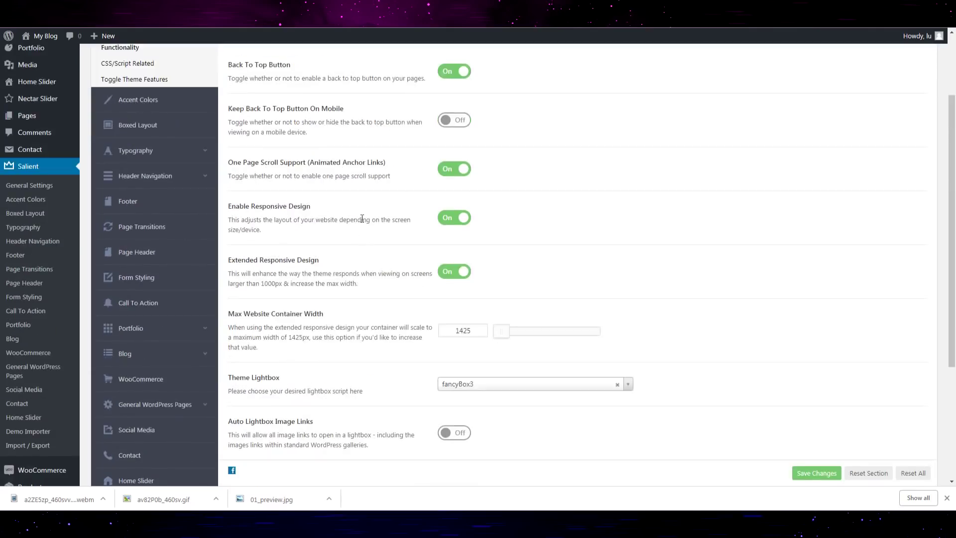
scroll(362, 219, "down", 2)
scroll(362, 218, "down", 2)
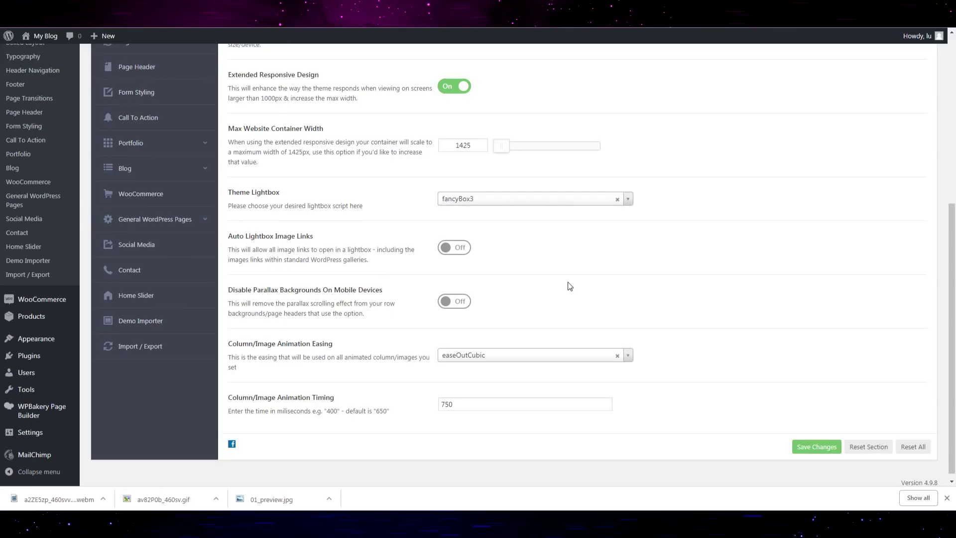
scroll(597, 297, "up", 6)
scroll(597, 297, "down", 4)
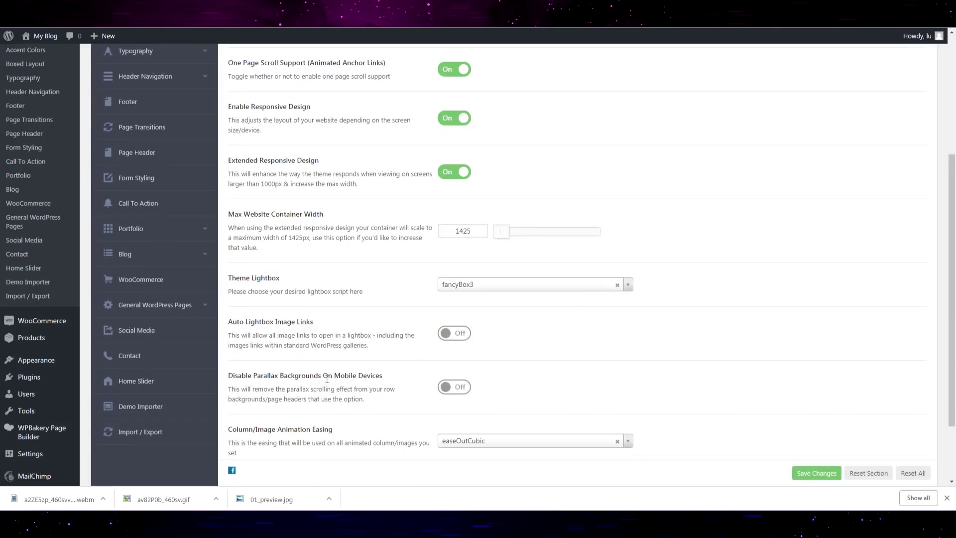
Toggle the mobile parallax setting on and back off, leaving it unchanged.
left_click(450, 388)
left_click(451, 389)
scroll(610, 380, "down", 3)
scroll(783, 340, "up", 2)
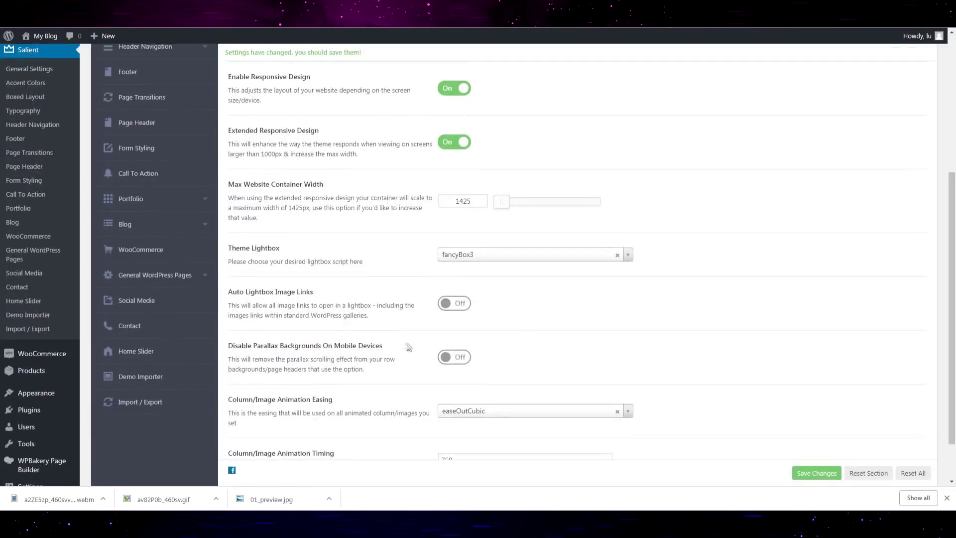
Set the Theme Lightbox dropdown to Magnific instead of fancyBox3.
left_click(462, 255)
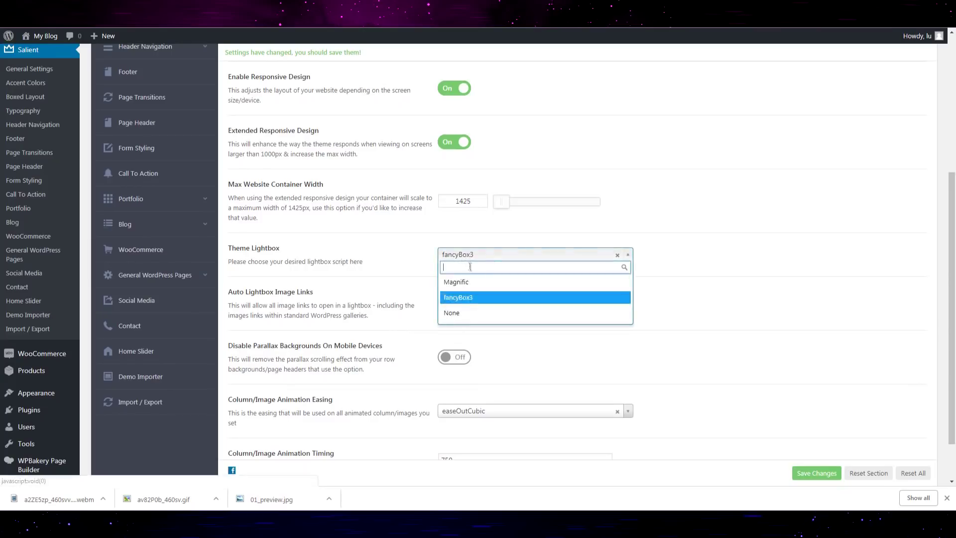
left_click(479, 282)
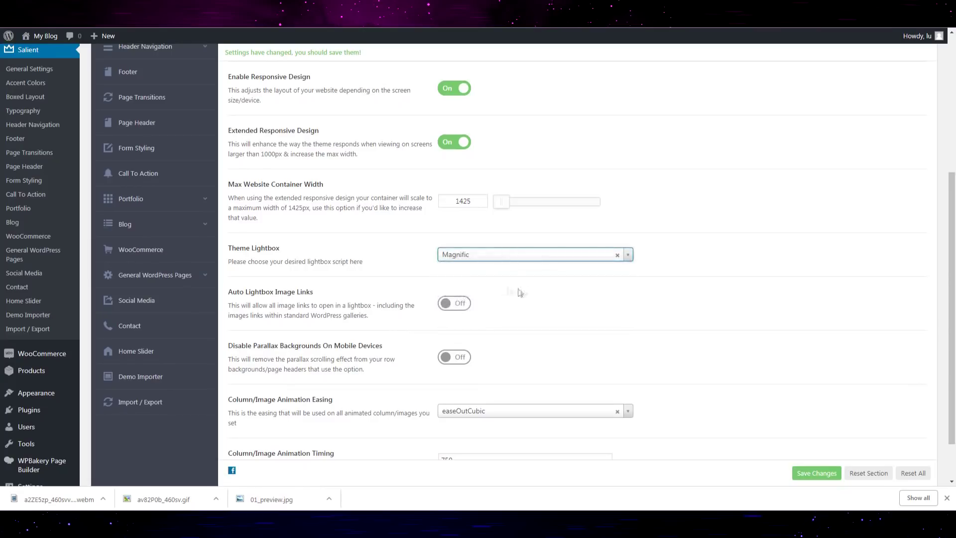
scroll(543, 302, "up", 4)
scroll(432, 381, "up", 3)
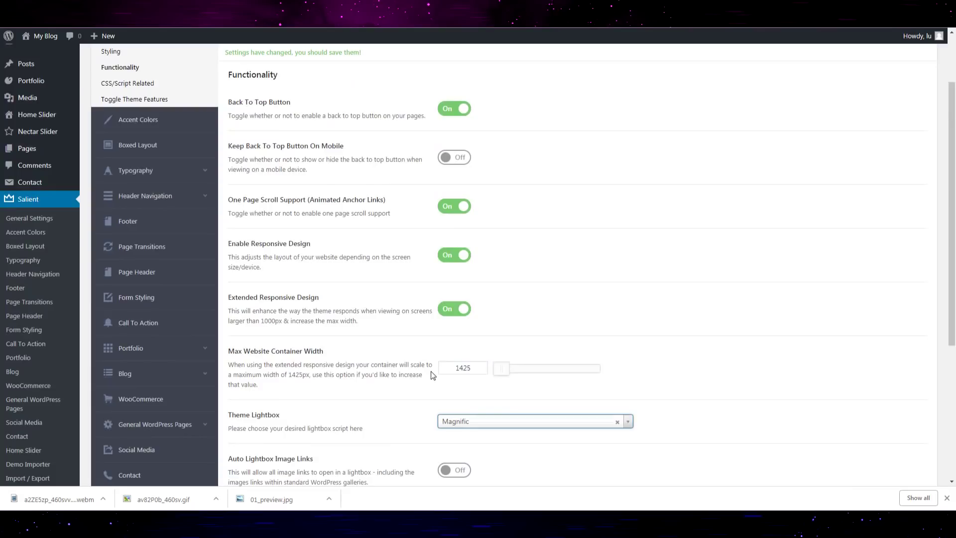
scroll(433, 375, "up", 3)
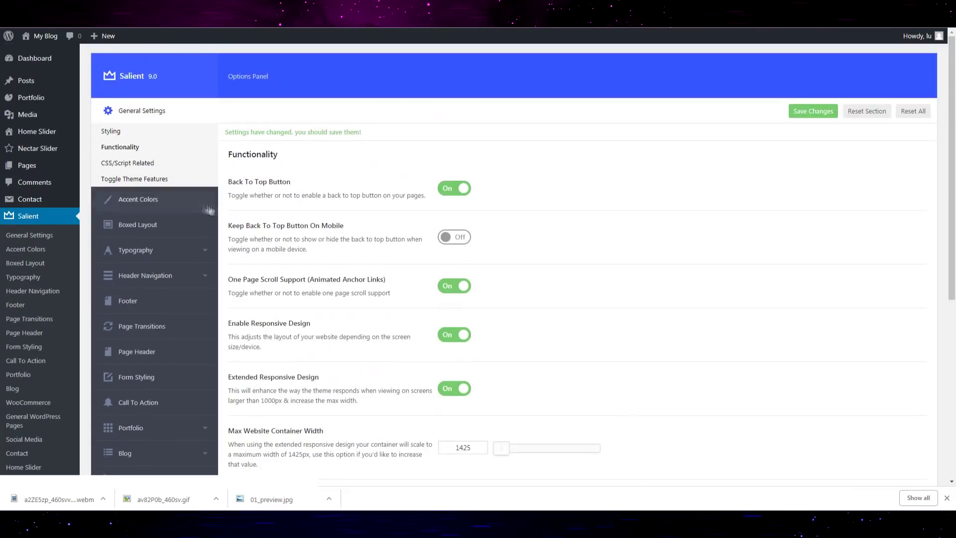
scroll(184, 299, "down", 7)
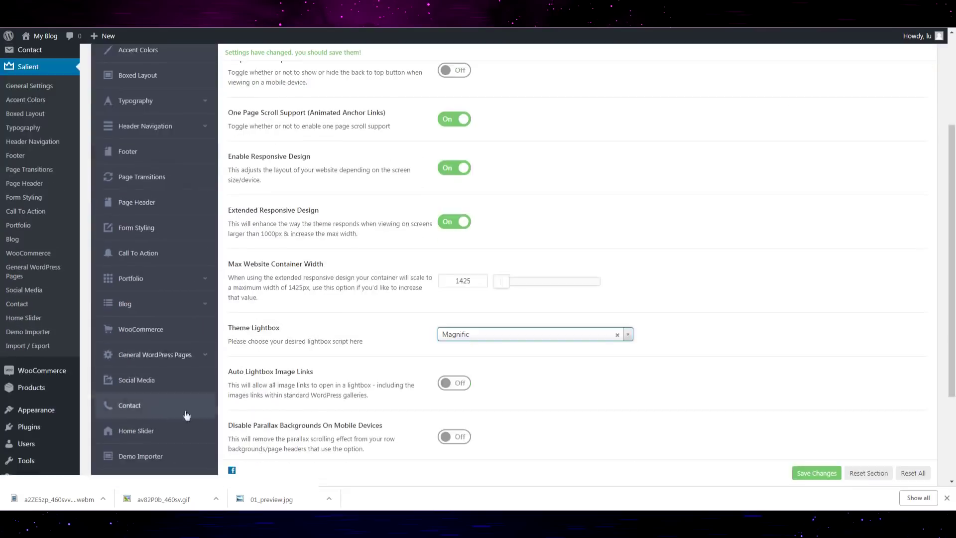
scroll(160, 313, "down", 5)
Open the Demo Importer and scroll the demo grid down to Company-Startup.
left_click(160, 319)
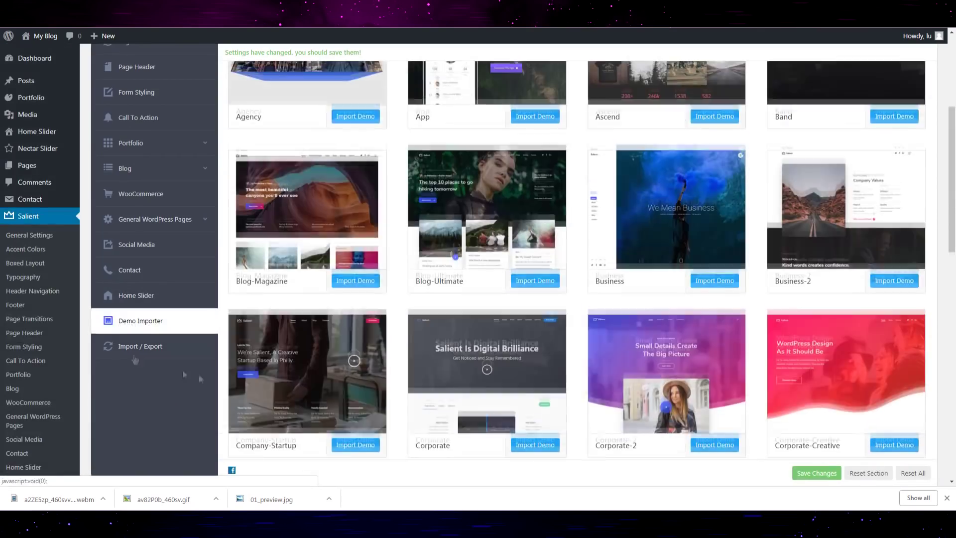
scroll(329, 349, "down", 5)
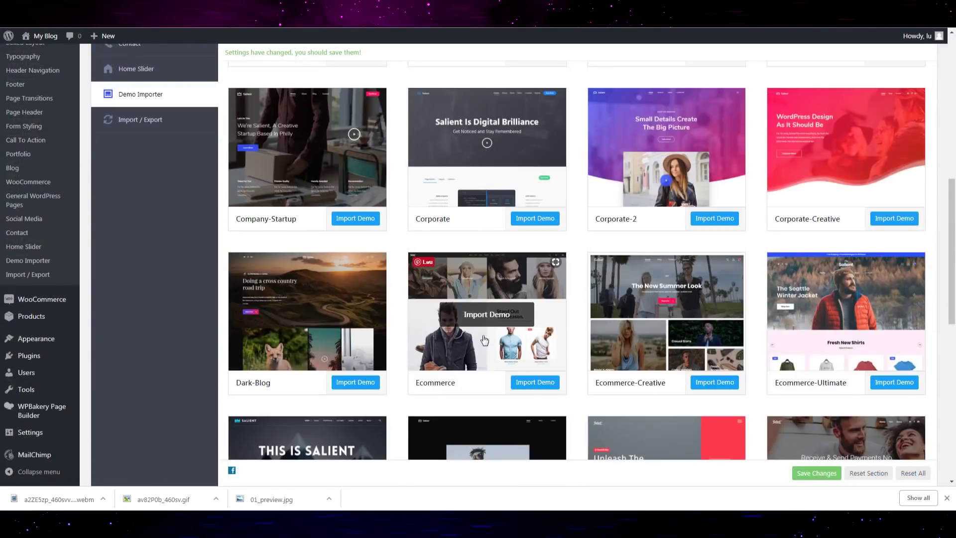
scroll(485, 340, "down", 2)
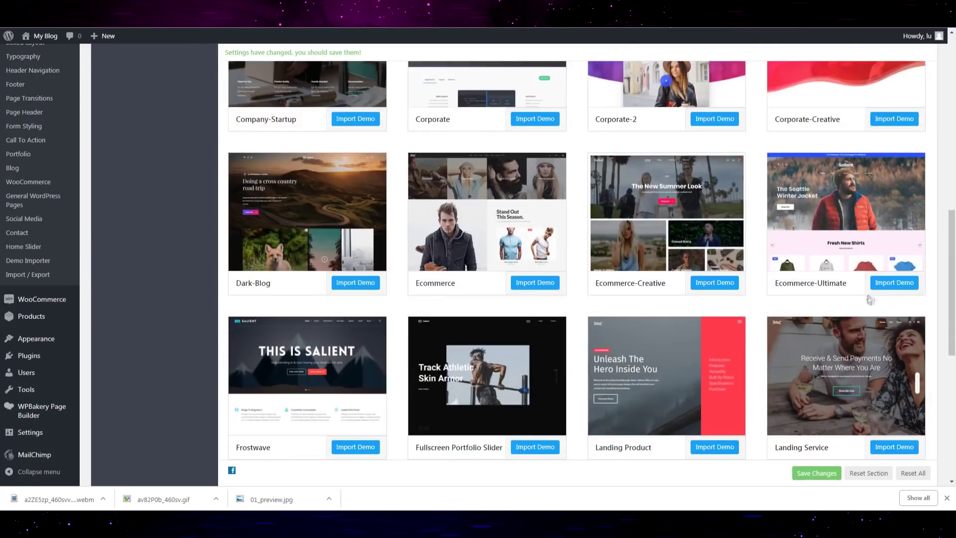
mouse_move(666, 375)
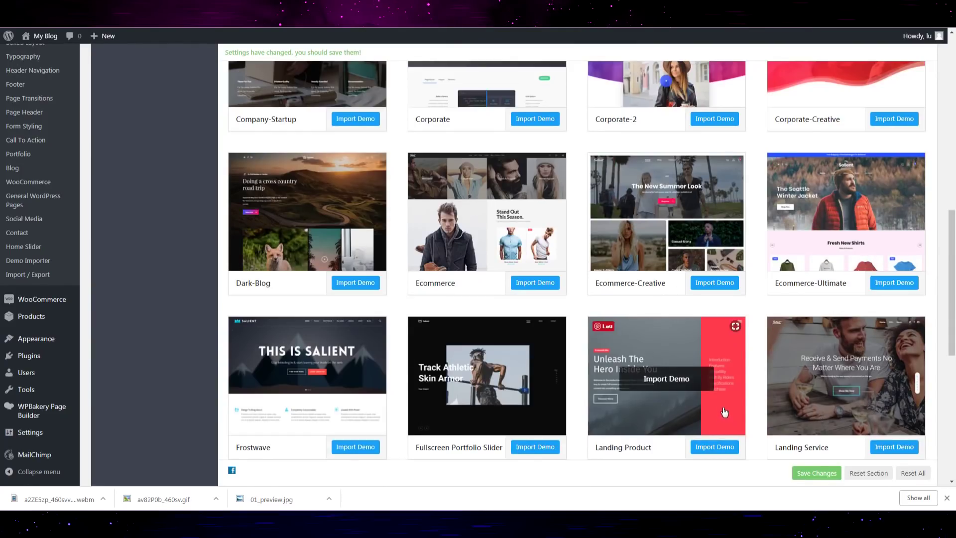
scroll(725, 428, "up", 3)
scroll(725, 428, "up", 9)
scroll(727, 436, "down", 5)
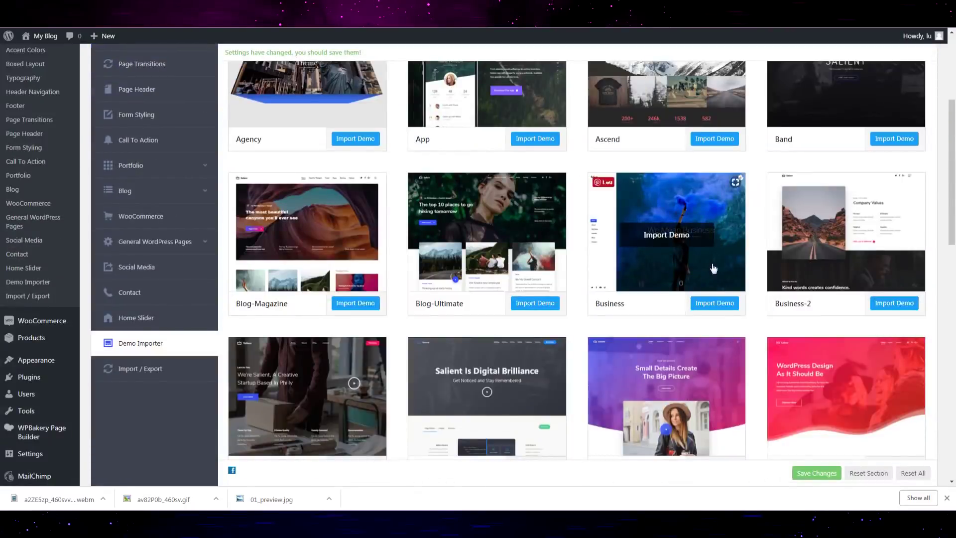
scroll(316, 284, "down", 3)
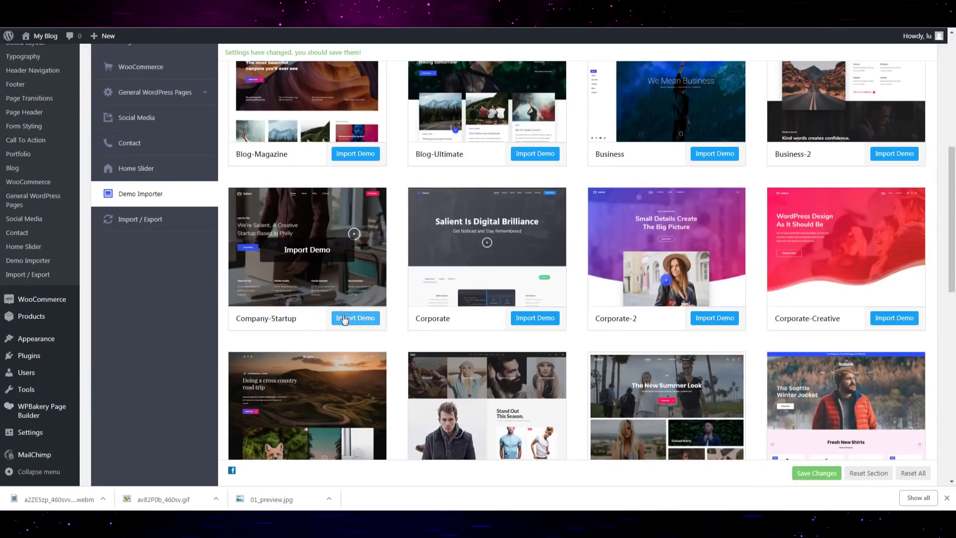
scroll(336, 339, "down", 1)
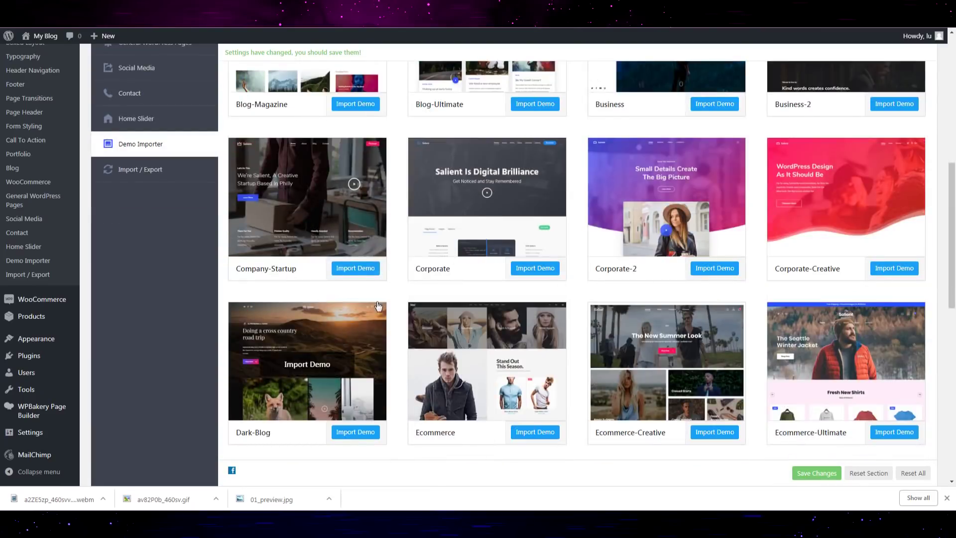
scroll(376, 306, "down", 2)
Import the Company-Startup demo and confirm the demo import.
left_click(361, 170)
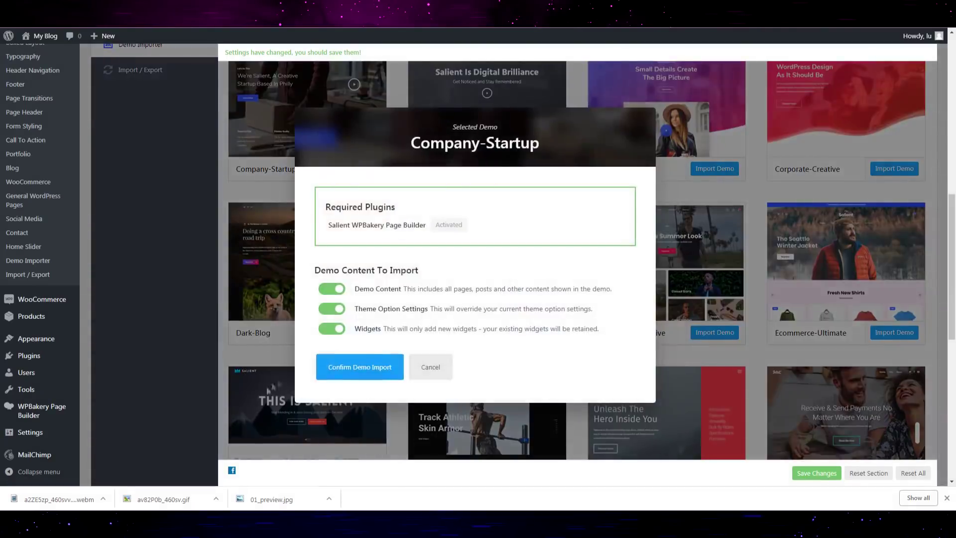
left_click(390, 367)
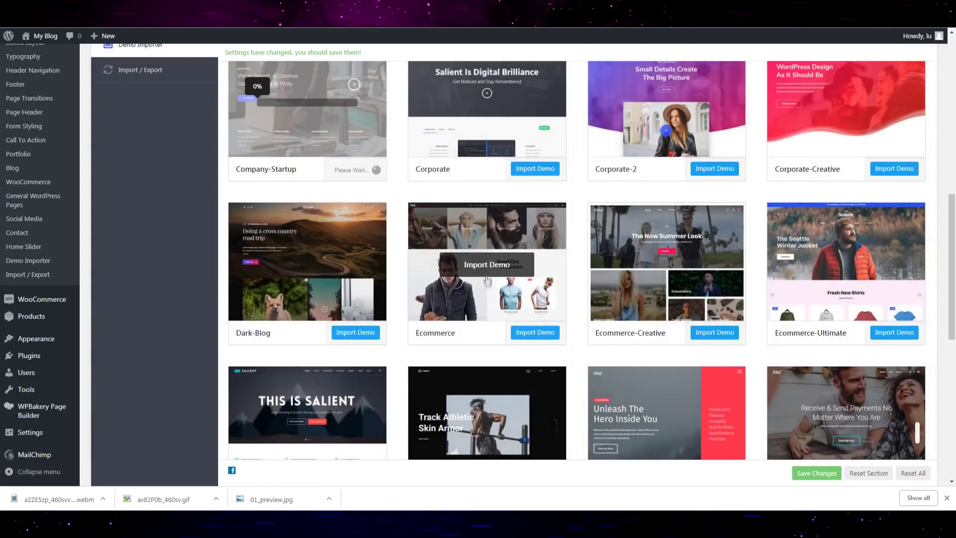
scroll(467, 317, "up", 5)
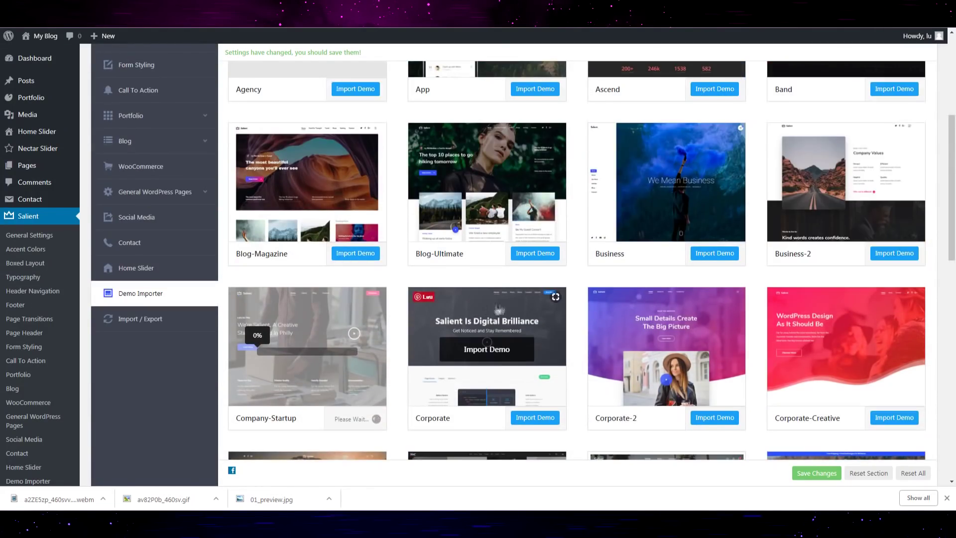
scroll(590, 292, "up", 5)
Return to Salient's General Settings while the import runs.
scroll(590, 293, "down", 5)
scroll(590, 293, "down", 3)
scroll(590, 293, "up", 8)
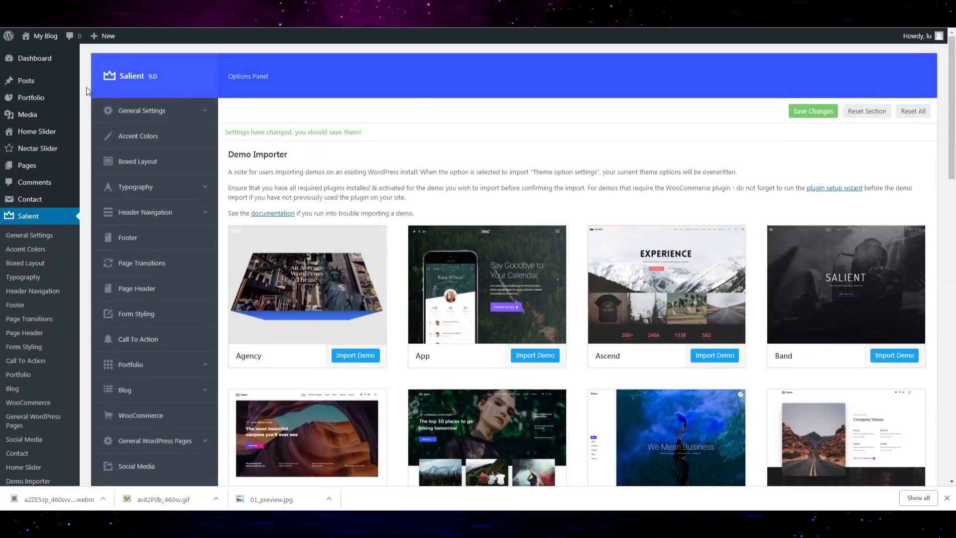
right_click(32, 235)
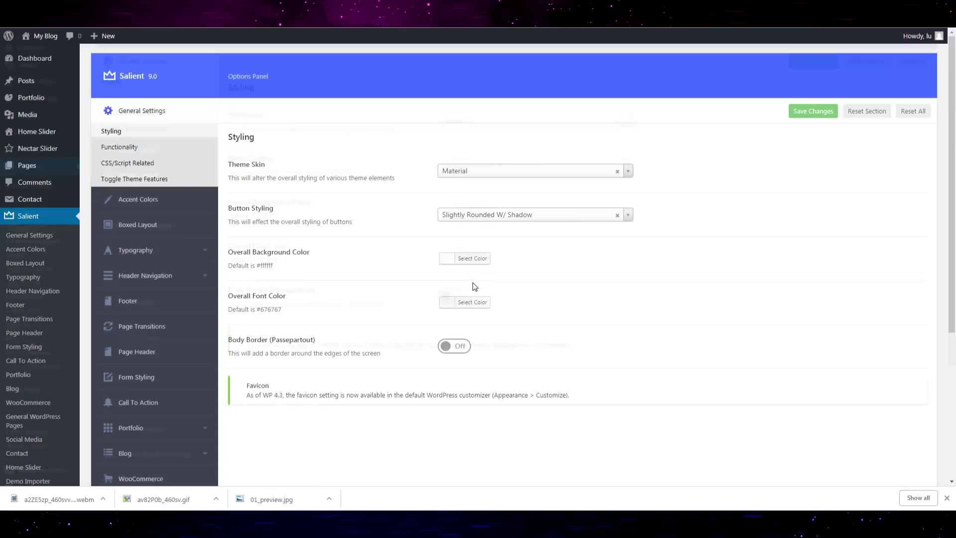
Browse the CSS/Script Related settings, inspecting the Google Analytics and Custom CSS fields.
left_click(122, 147)
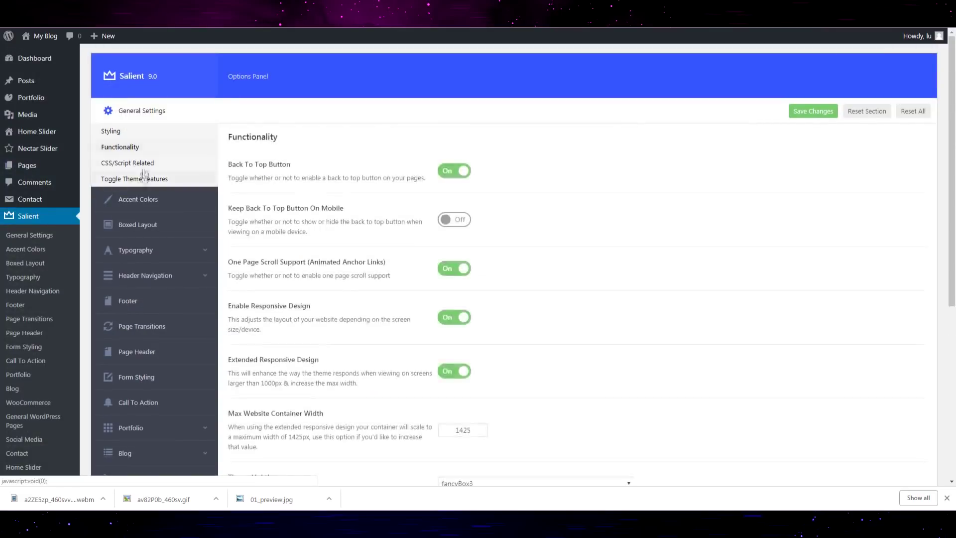
scroll(451, 275, "down", 5)
scroll(451, 275, "up", 5)
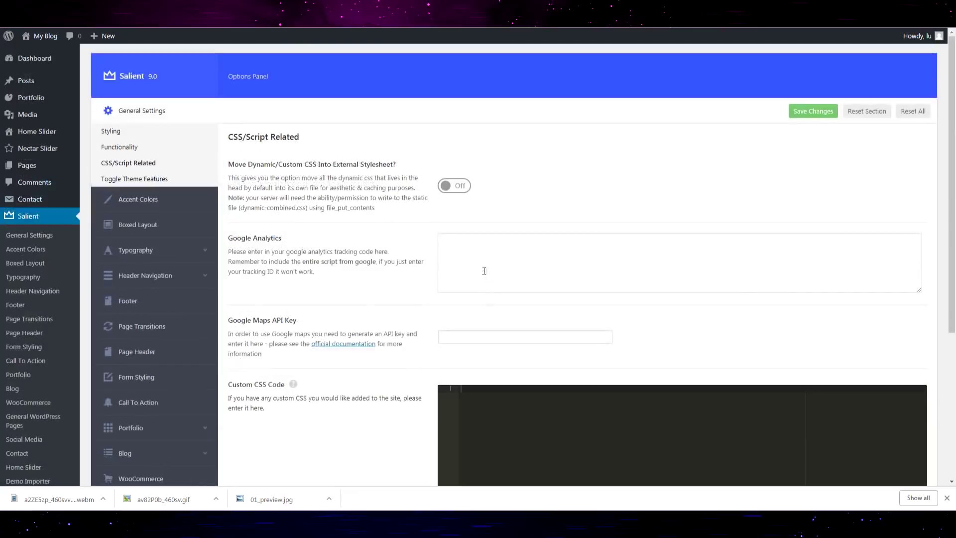
left_click(541, 275)
scroll(541, 275, "down", 2)
scroll(550, 329, "up", 2)
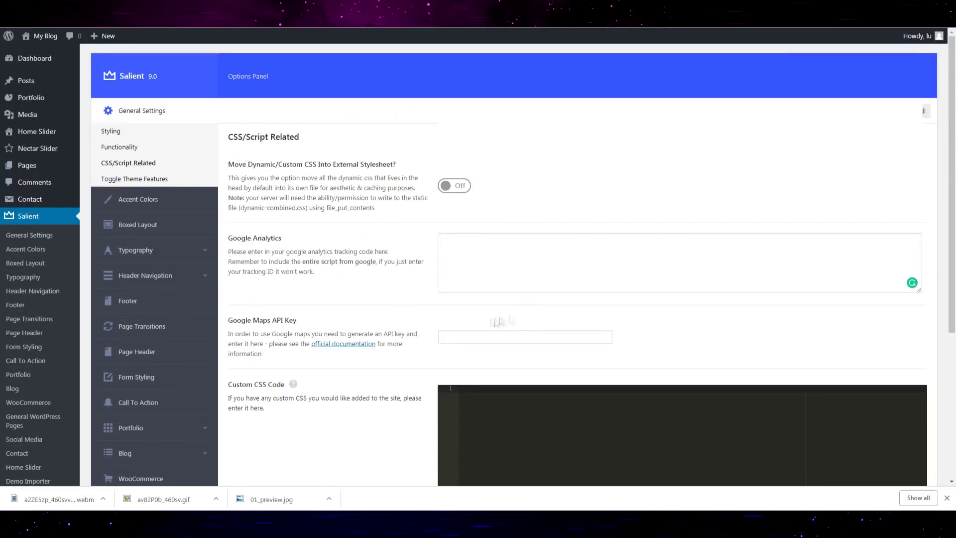
left_click(661, 240)
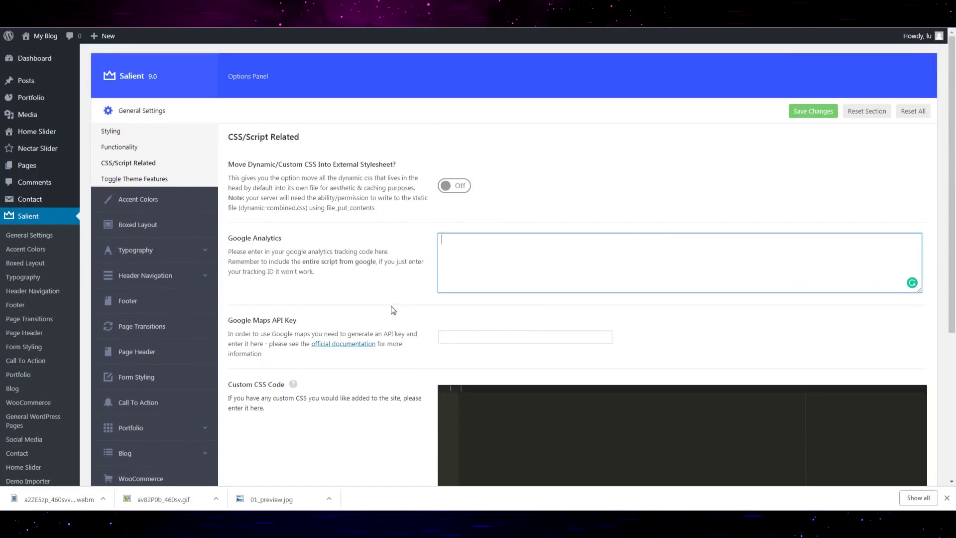
scroll(329, 339, "down", 3)
left_click(539, 303)
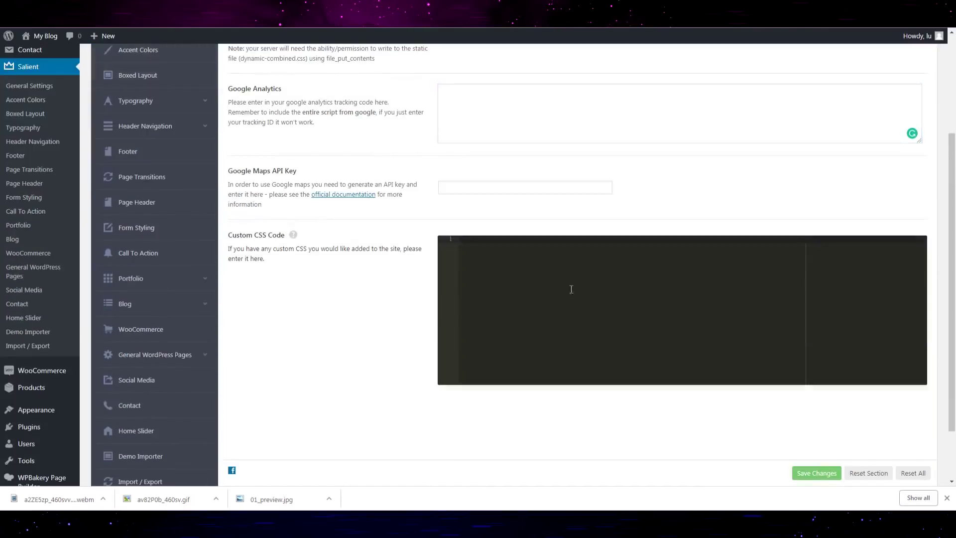
scroll(571, 290, "up", 3)
scroll(495, 320, "down", 3)
scroll(522, 284, "up", 3)
scroll(720, 372, "down", 2)
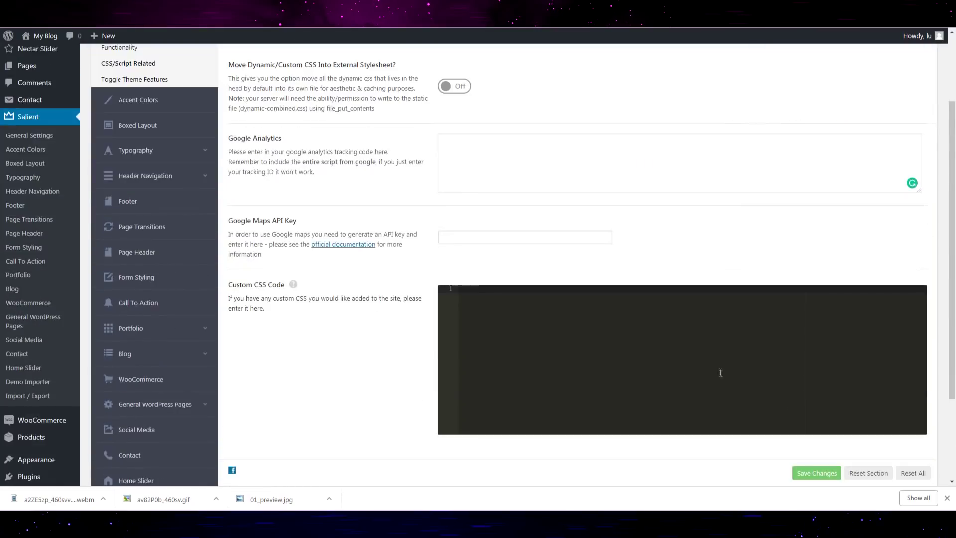
scroll(603, 377, "up", 2)
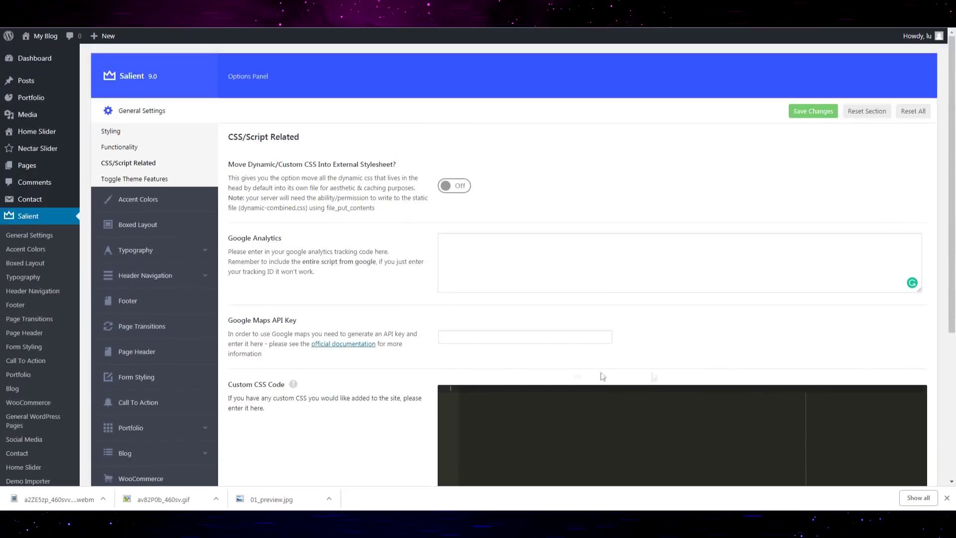
scroll(471, 357, "down", 2)
scroll(508, 316, "up", 2)
Switch between Toggle Theme Features and CSS/Script Related, scrolling through the options.
left_click(194, 179)
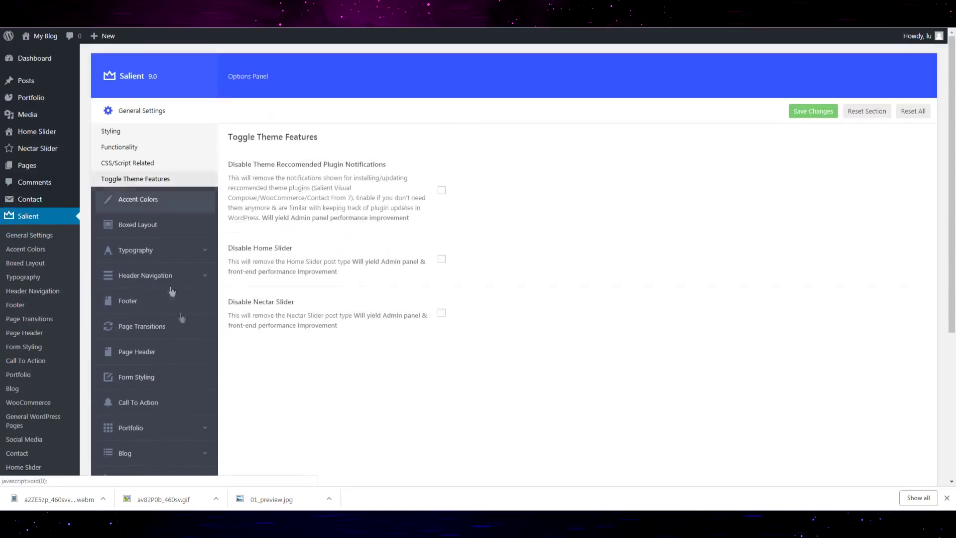
left_click(152, 164)
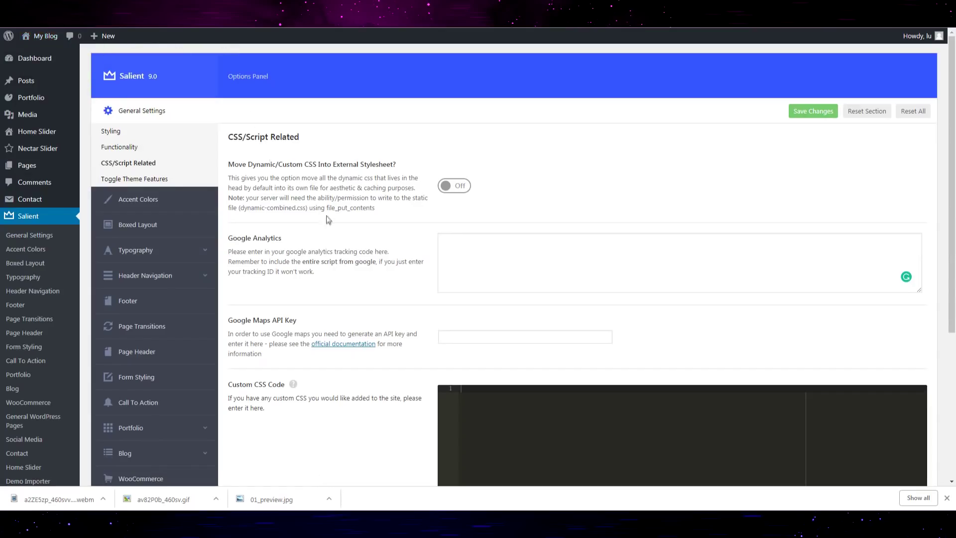
scroll(328, 220, "down", 2)
scroll(369, 334, "up", 1)
scroll(530, 273, "up", 1)
scroll(697, 224, "down", 2)
scroll(926, 154, "up", 2)
scroll(481, 234, "down", 4)
scroll(498, 289, "up", 3)
scroll(491, 324, "down", 1)
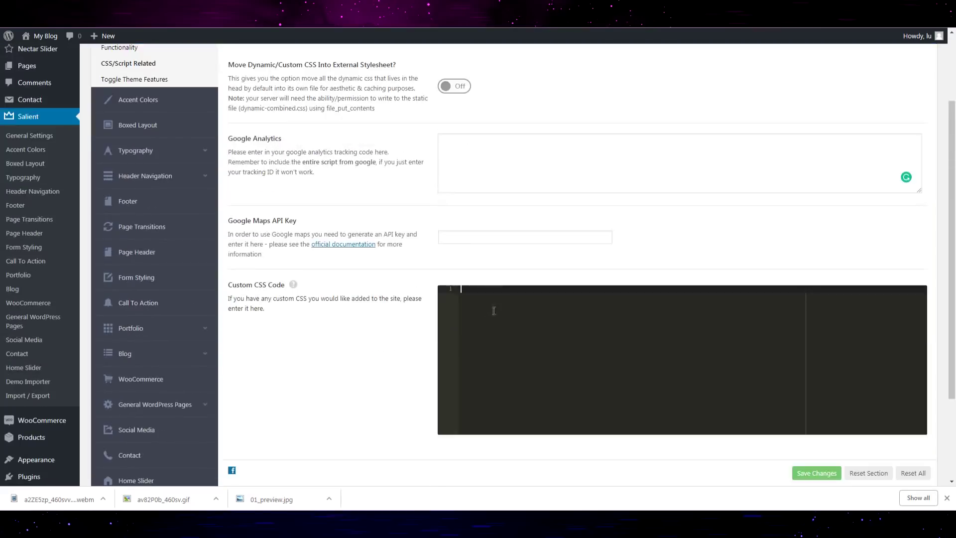
scroll(494, 312, "down", 2)
scroll(443, 309, "up", 2)
scroll(393, 307, "up", 2)
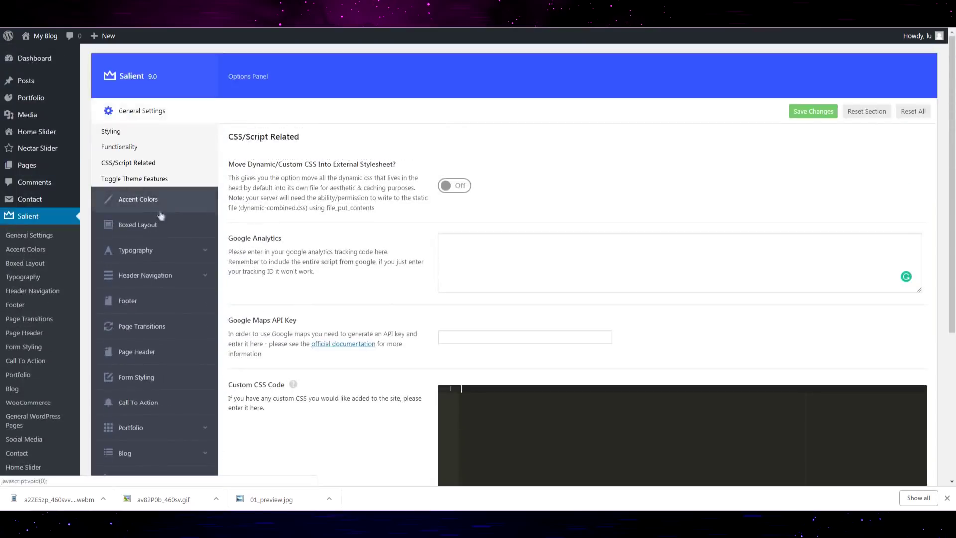
Tick Disable Theme Recommended Plugin Notifications under Toggle Theme Features.
left_click(152, 181)
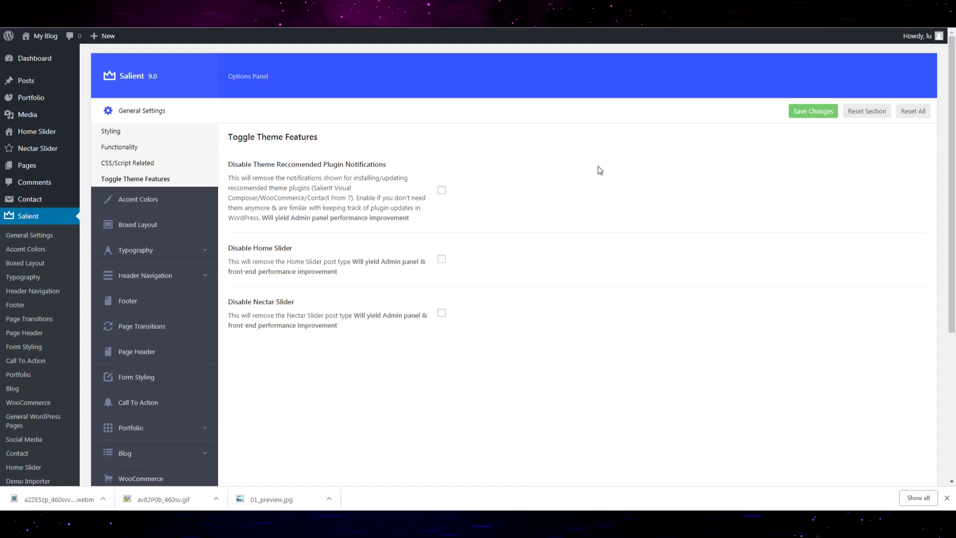
left_click(133, 164)
left_click(161, 182)
left_click(441, 190)
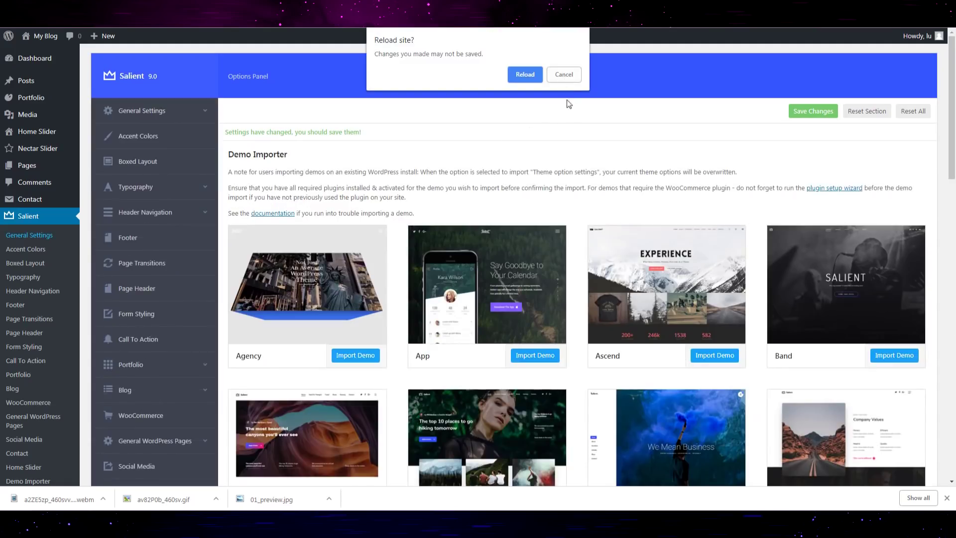
Dismiss the reload warning and open the live site in a new tab via Visit Site.
left_click(564, 75)
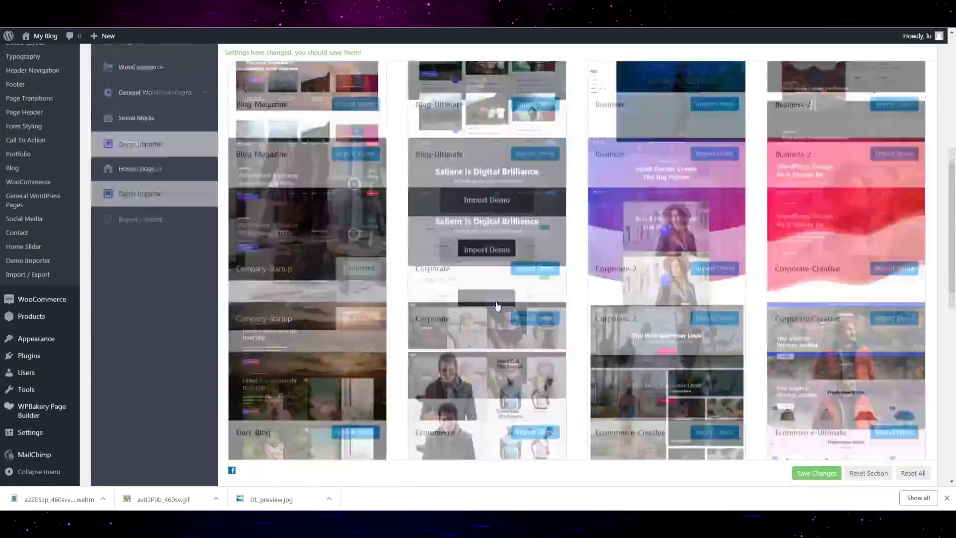
scroll(504, 310, "up", 5)
scroll(505, 310, "up", 7)
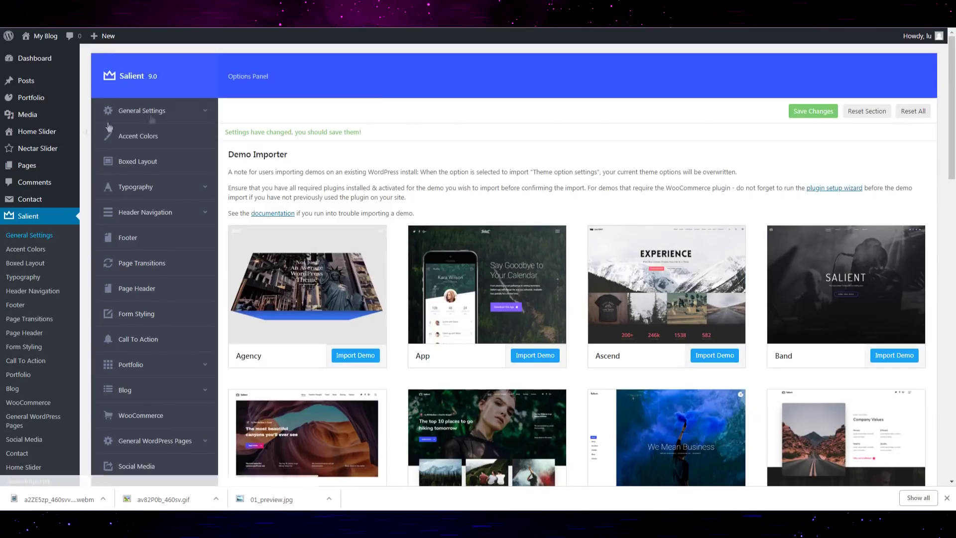
right_click(41, 52)
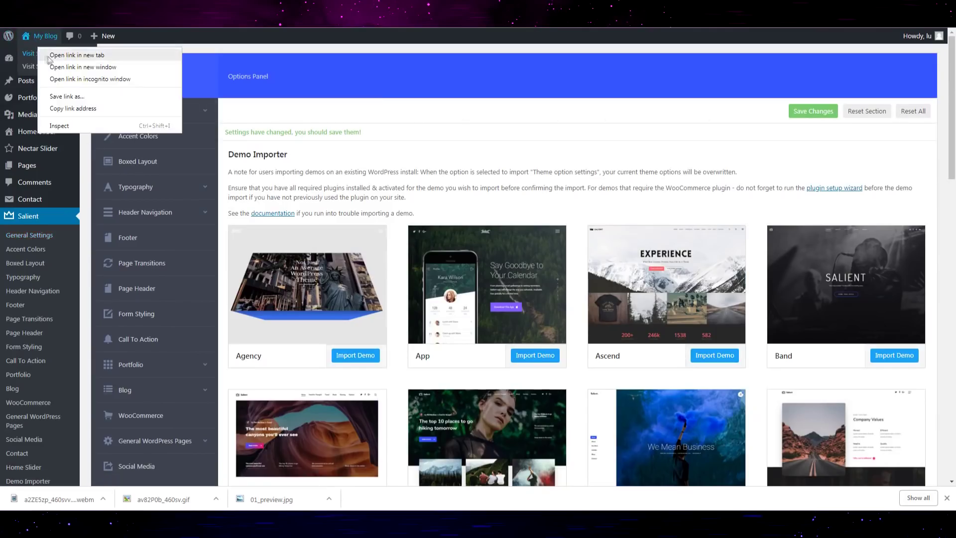
left_click(49, 56)
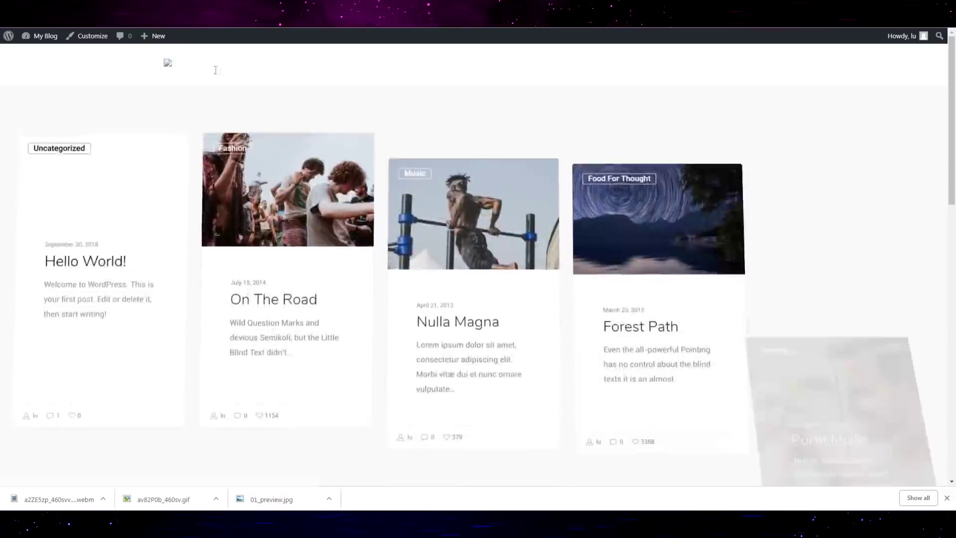
Scroll through the live site's blog of imported demo posts.
scroll(267, 234, "down", 5)
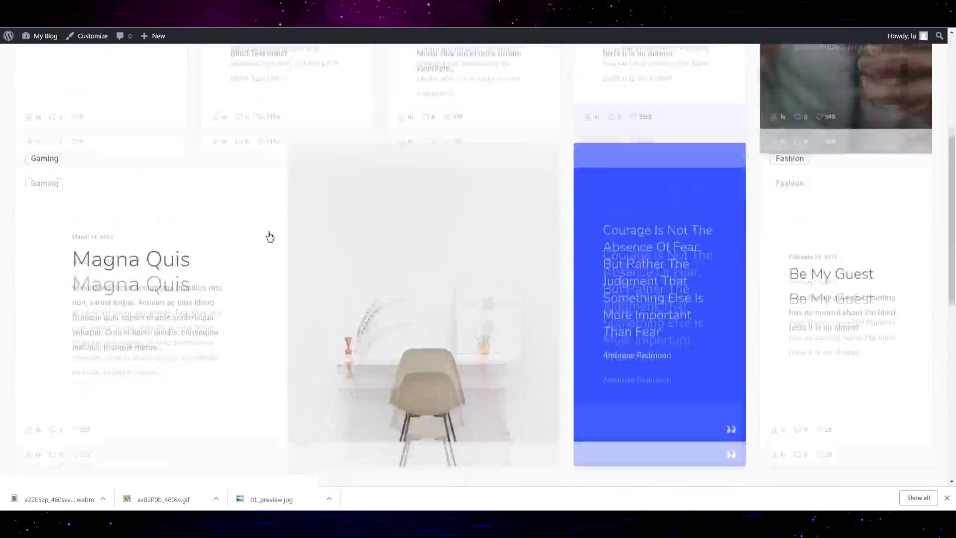
scroll(290, 258, "down", 3)
scroll(291, 258, "up", 9)
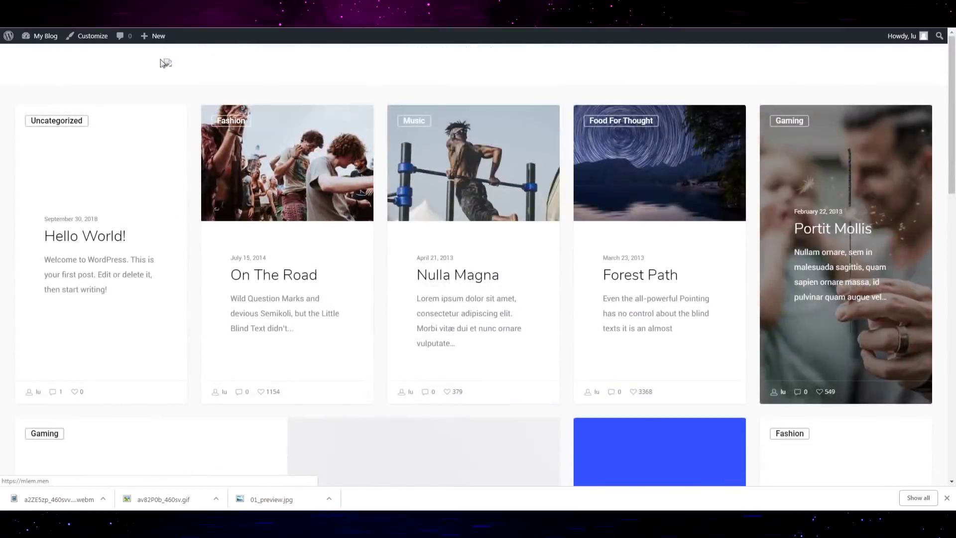
scroll(292, 308, "down", 3)
scroll(292, 308, "down", 6)
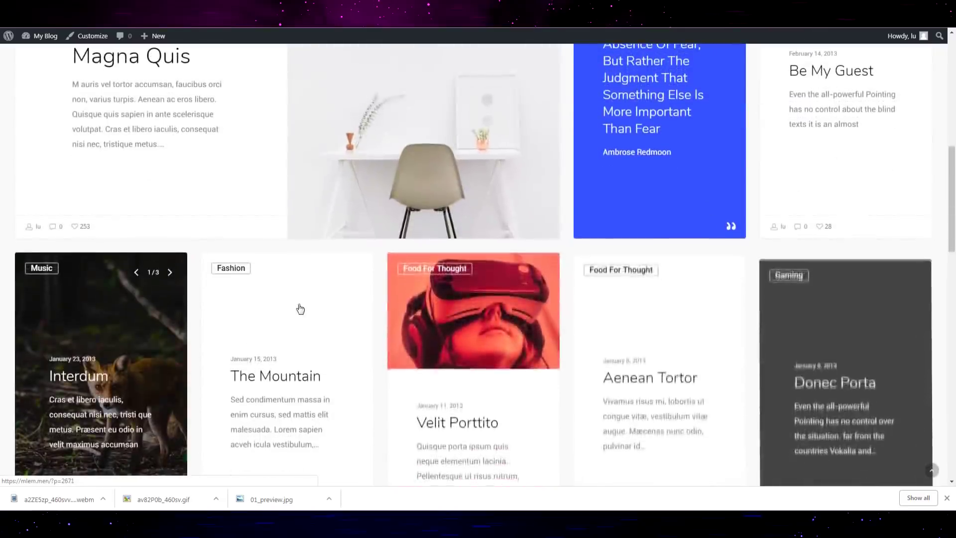
scroll(299, 309, "down", 6)
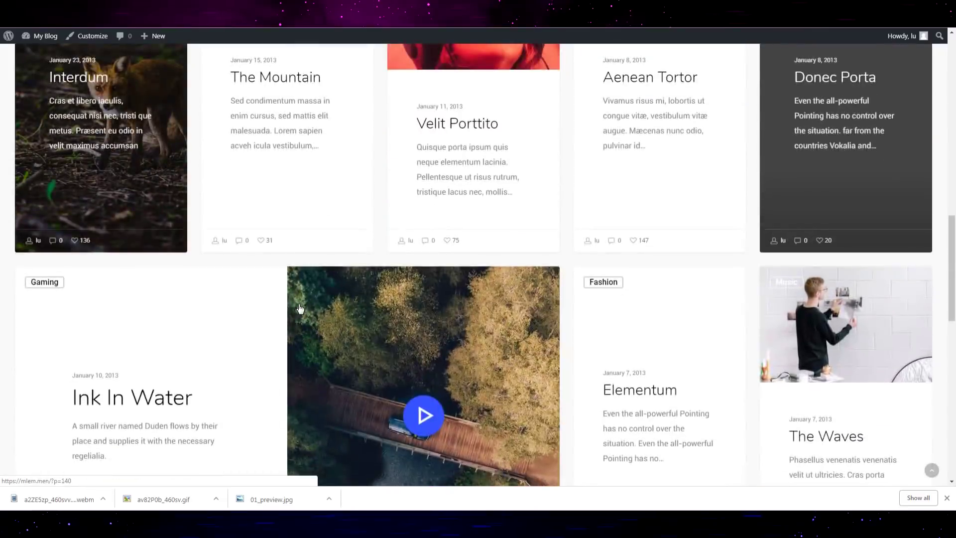
scroll(300, 320, "down", 5)
scroll(319, 348, "down", 2)
scroll(326, 364, "down", 6)
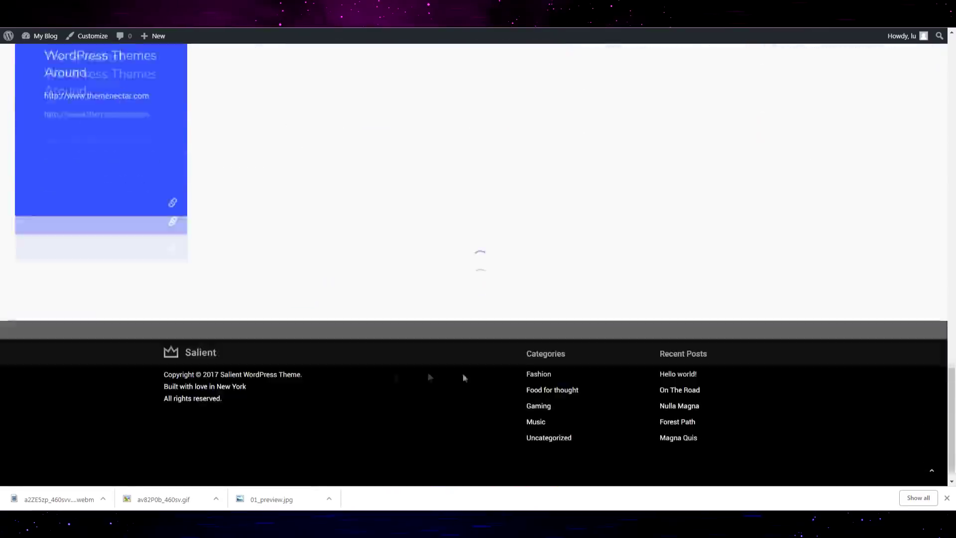
scroll(466, 378, "up", 4)
left_click_drag(952, 426, 952, 90)
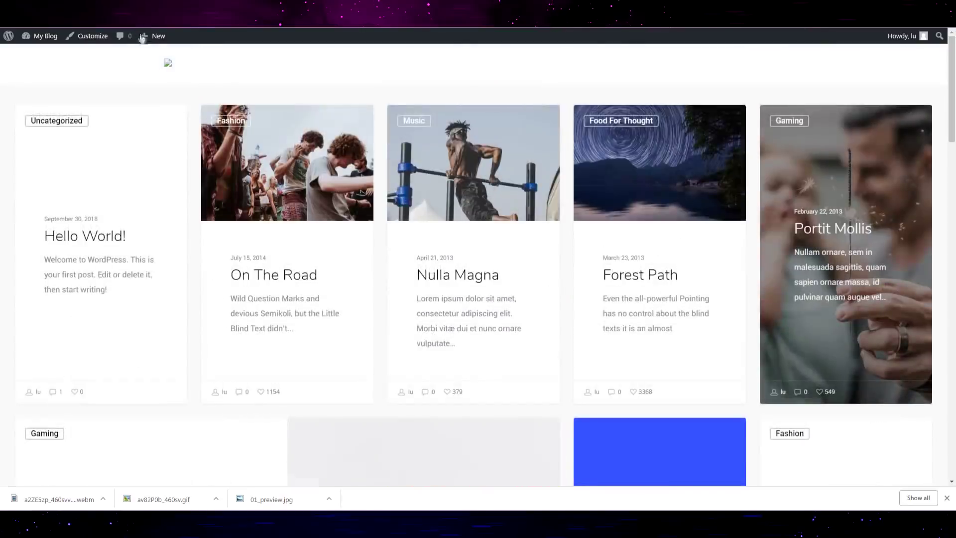
mouse_move(27, 114)
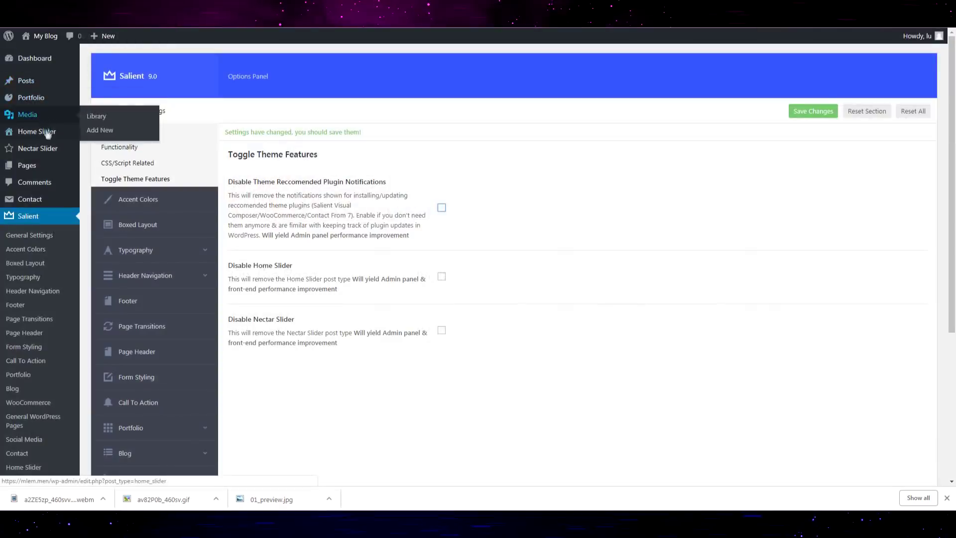
Open the Startup Home page from All Pages on the live site in a new tab.
left_click(92, 166)
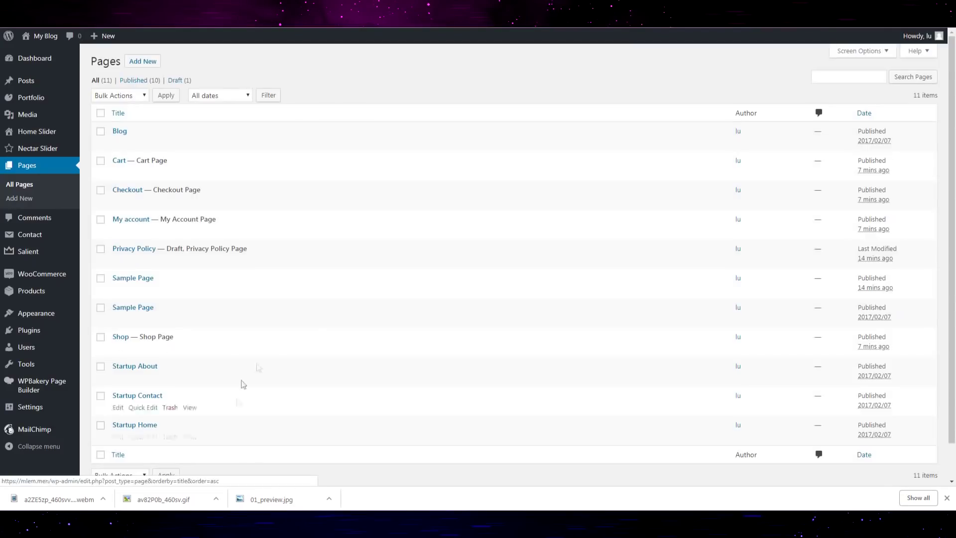
scroll(340, 264, "down", 1)
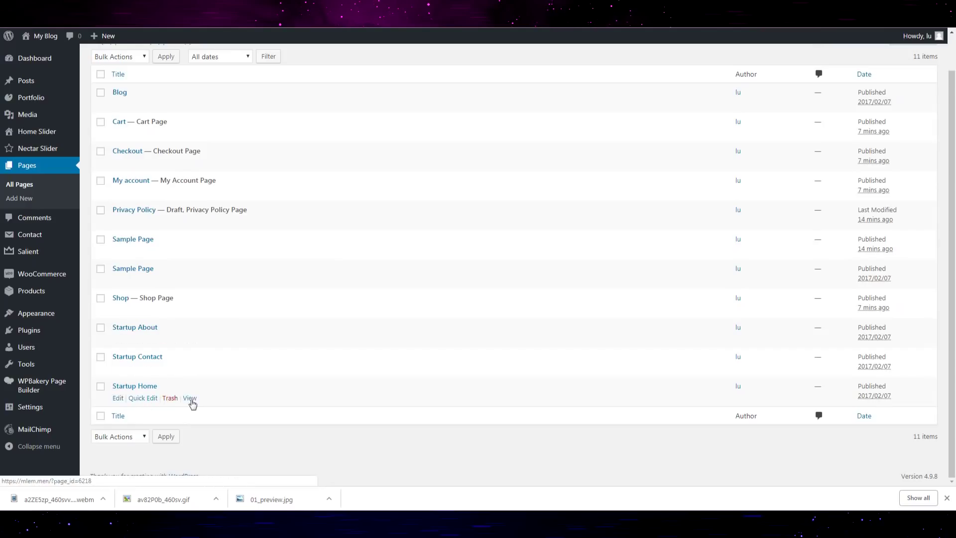
right_click(192, 403)
left_click(209, 424)
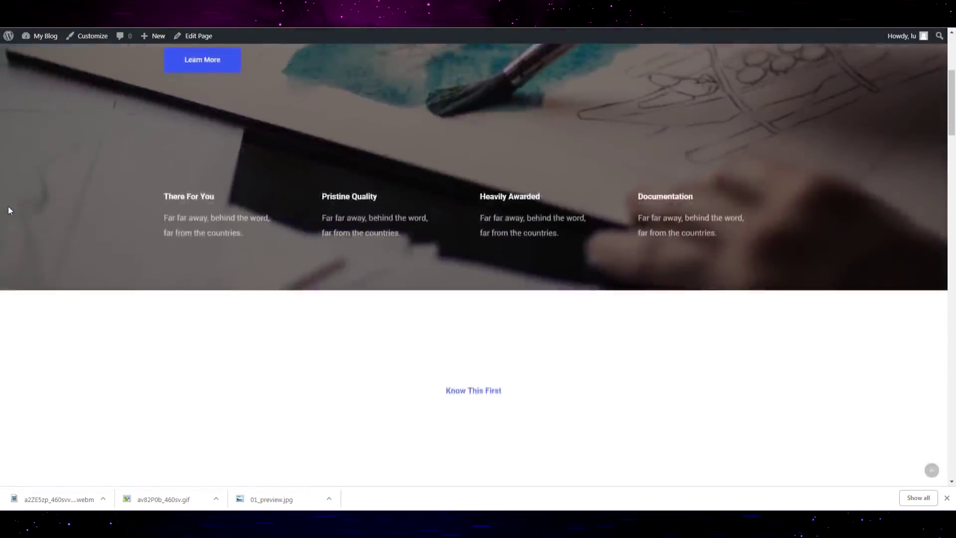
scroll(17, 201, "up", 6)
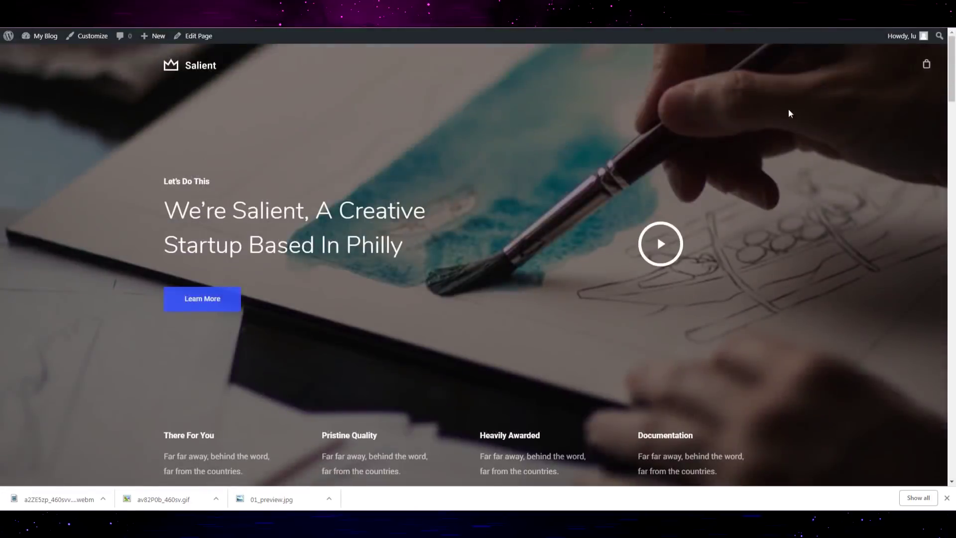
scroll(955, 69, "down", 4)
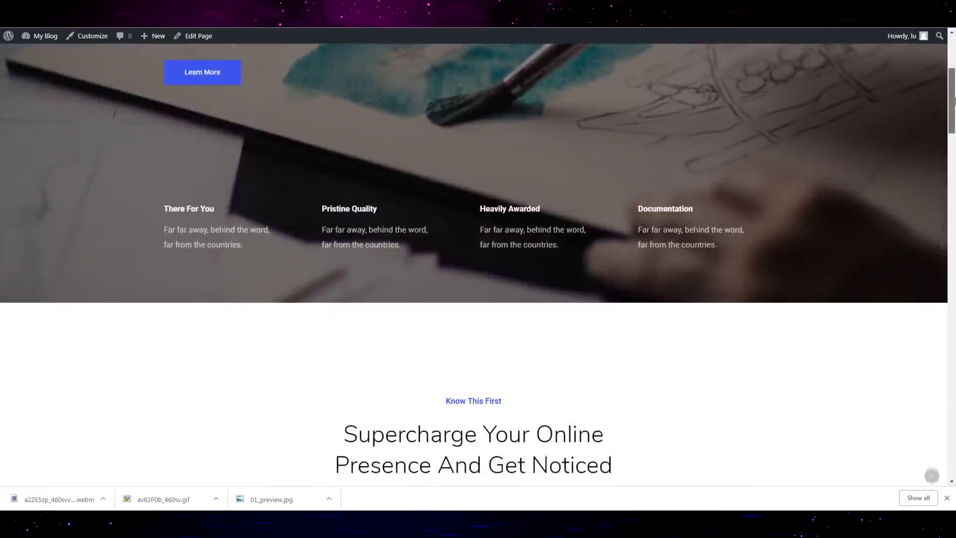
scroll(955, 72, "up", 5)
scroll(955, 80, "down", 2)
mouse_move(955, 81)
left_mouse_down()
mouse_move(955, 130)
mouse_move(955, 49)
left_mouse_up()
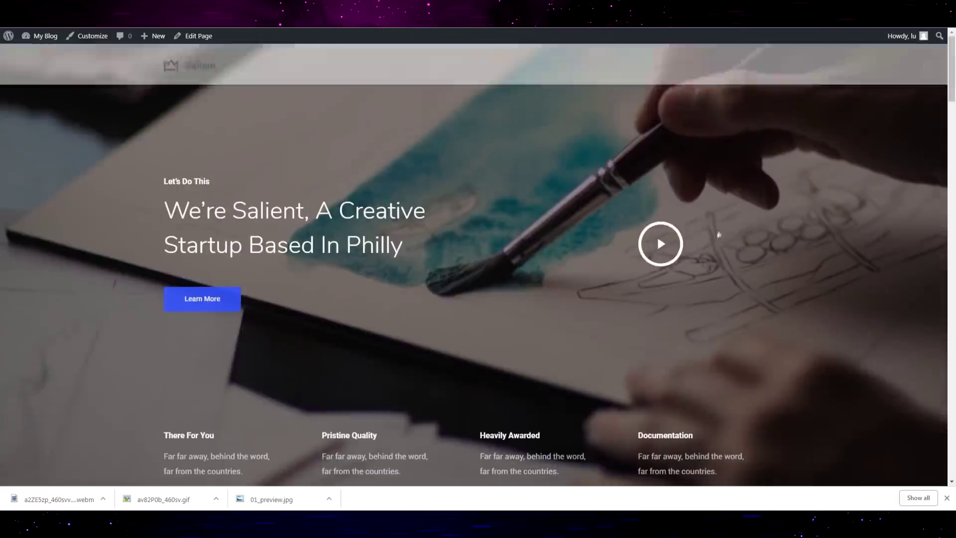
left_click(698, 300)
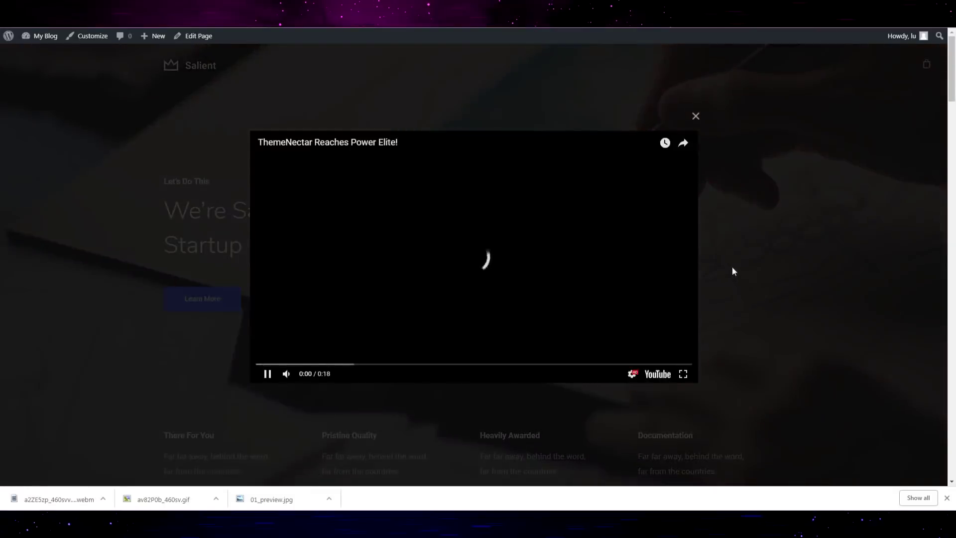
left_click(696, 116)
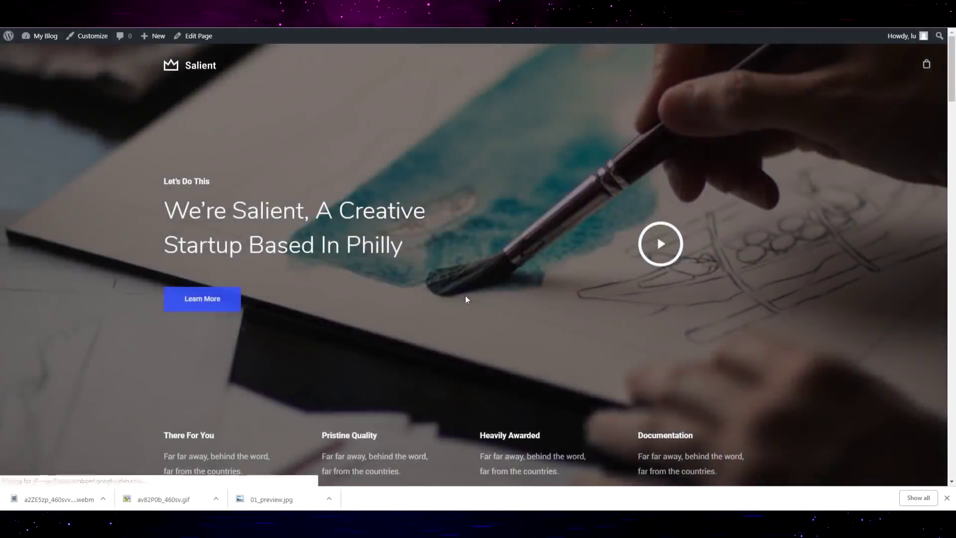
scroll(468, 299, "down", 2)
scroll(475, 303, "up", 2)
scroll(484, 305, "down", 2)
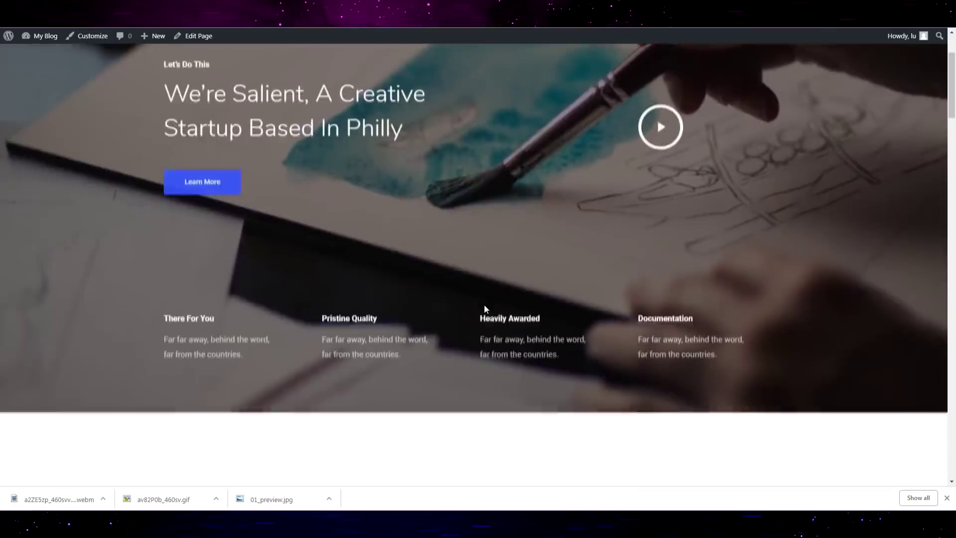
scroll(498, 304, "up", 2)
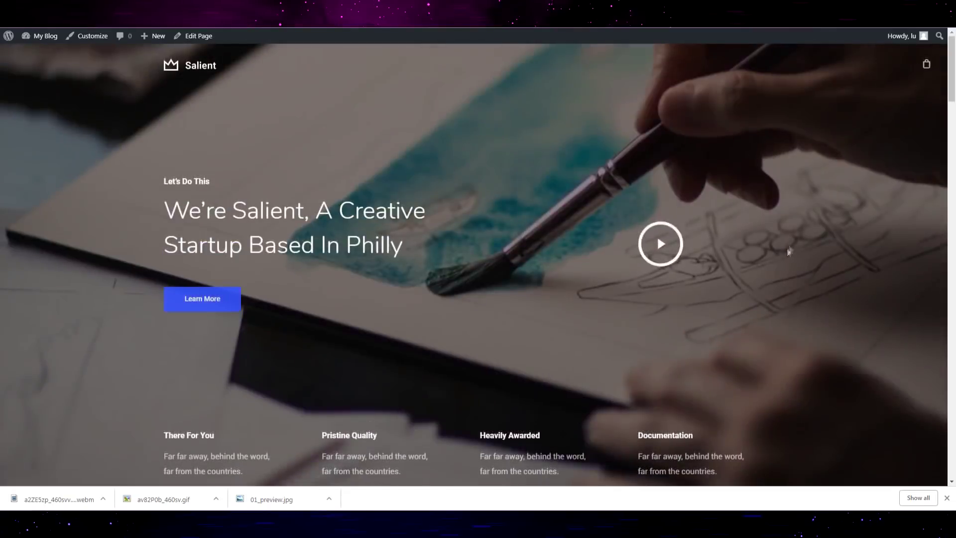
scroll(622, 217, "down", 2)
scroll(420, 194, "up", 1)
scroll(490, 166, "down", 1)
scroll(552, 222, "up", 1)
scroll(553, 225, "down", 1)
scroll(552, 224, "down", 3)
scroll(426, 228, "up", 4)
scroll(356, 220, "down", 2)
scroll(542, 210, "up", 1)
scroll(542, 213, "up", 2)
scroll(657, 234, "down", 2)
scroll(518, 261, "up", 2)
scroll(487, 273, "down", 3)
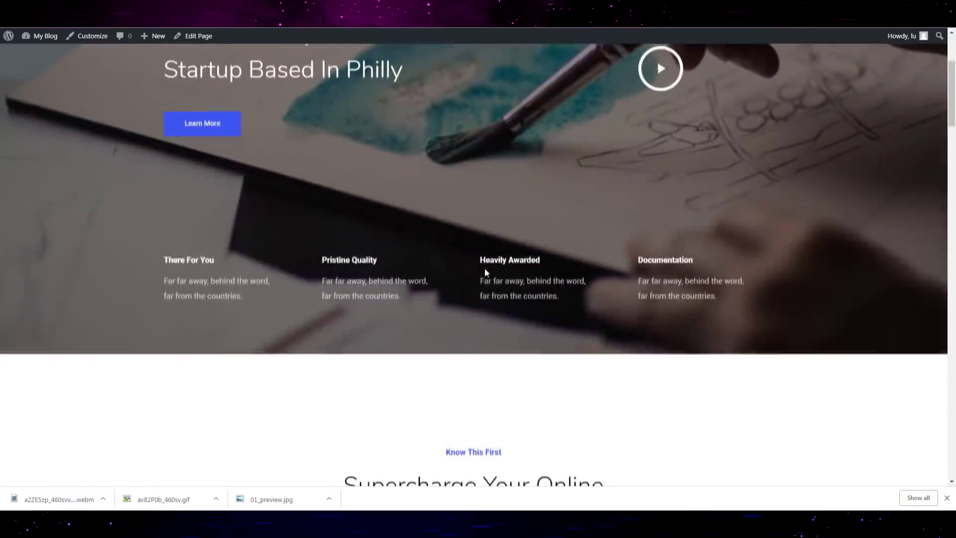
scroll(514, 211, "down", 2)
scroll(414, 229, "up", 3)
scroll(319, 254, "down", 3)
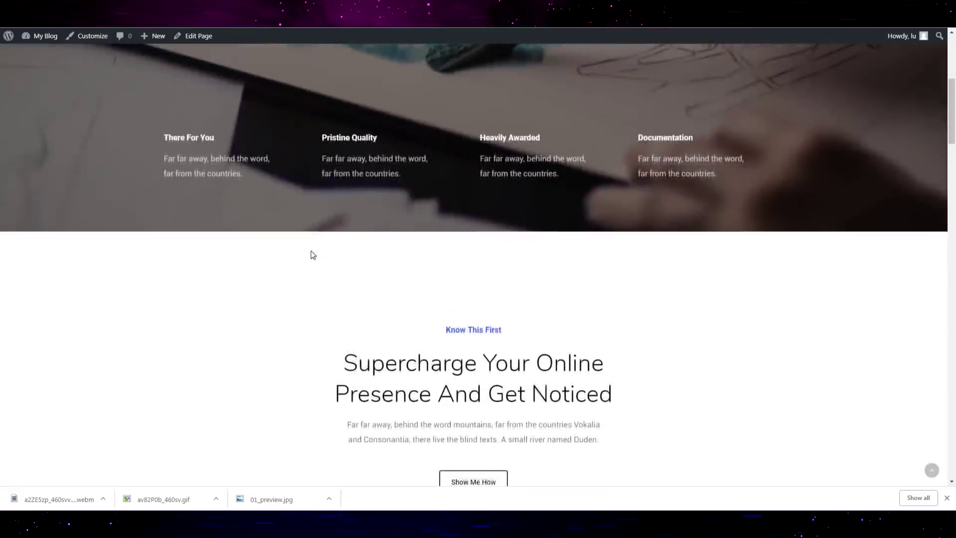
scroll(337, 234, "down", 1)
scroll(235, 231, "up", 4)
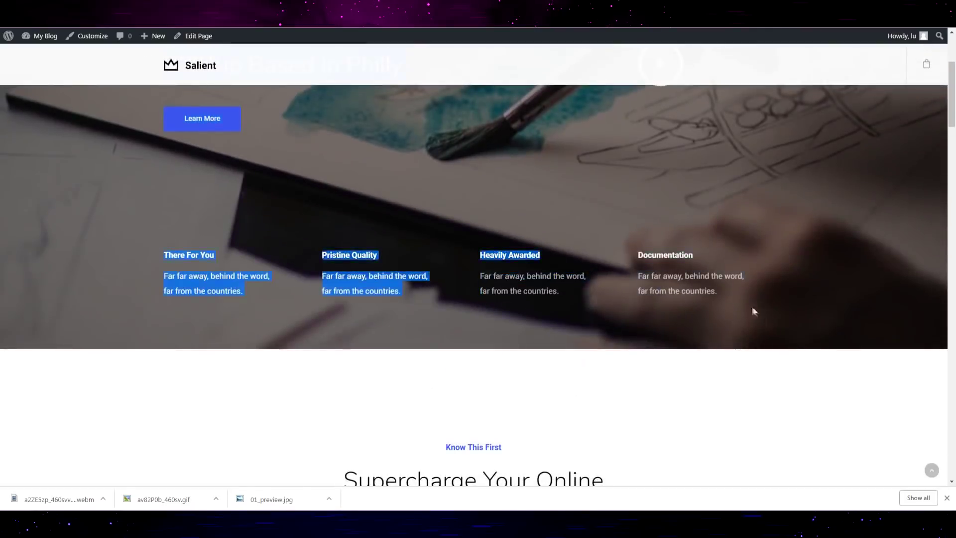
scroll(754, 311, "up", 4)
right_click(200, 36)
key("Escape")
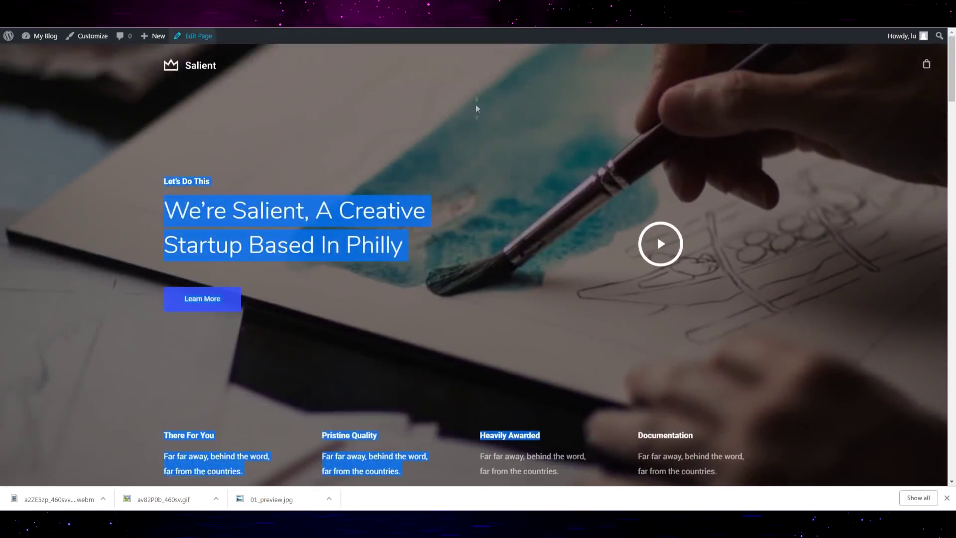
scroll(491, 238, "down", 2)
Inspect the hero's two-line Supercharge heading and test the Show Me How link.
left_click(491, 237)
scroll(603, 208, "down", 3)
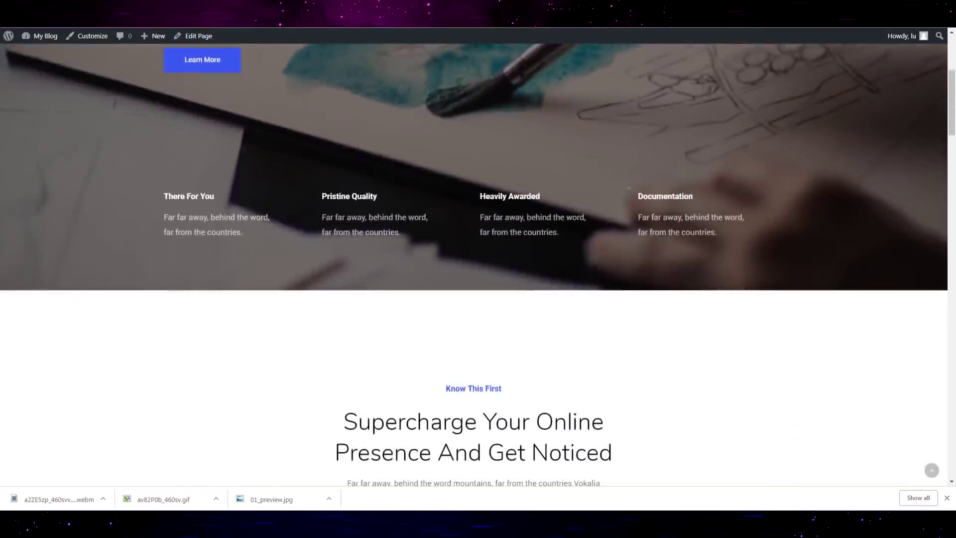
scroll(583, 222, "up", 3)
scroll(583, 222, "down", 6)
scroll(536, 200, "down", 2)
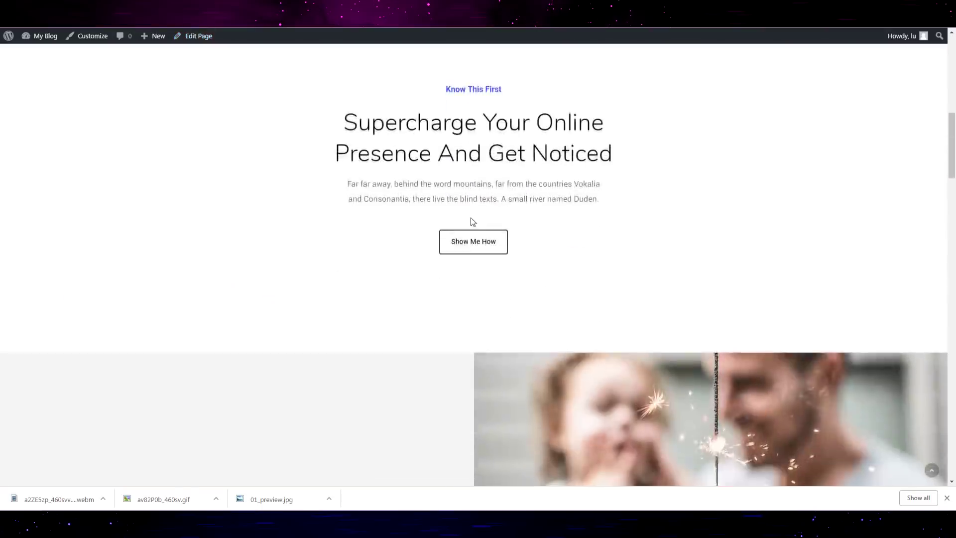
scroll(359, 180, "up", 1)
left_click_drag(598, 194, 671, 239)
left_click(580, 309)
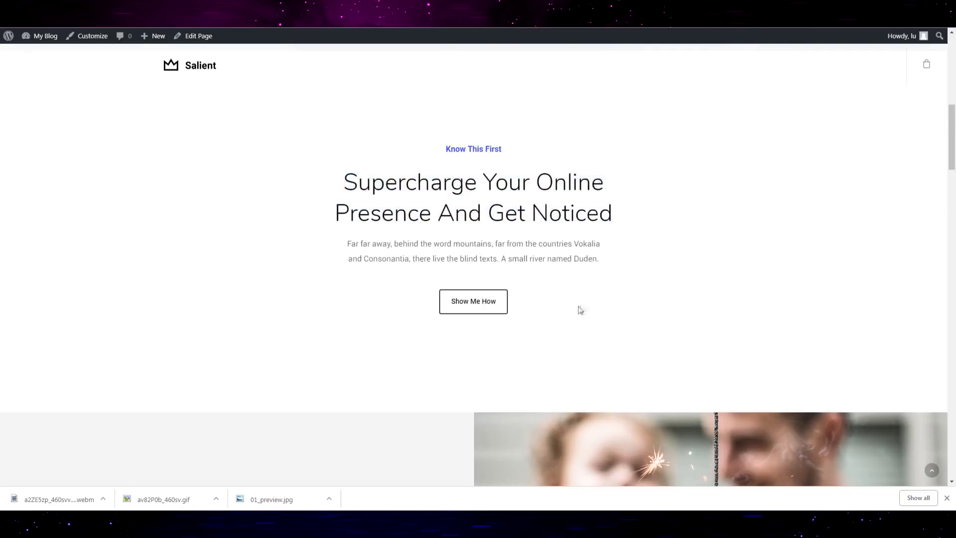
left_click(502, 315)
Scroll down the home page to the testimonials carousel.
scroll(540, 278, "down", 4)
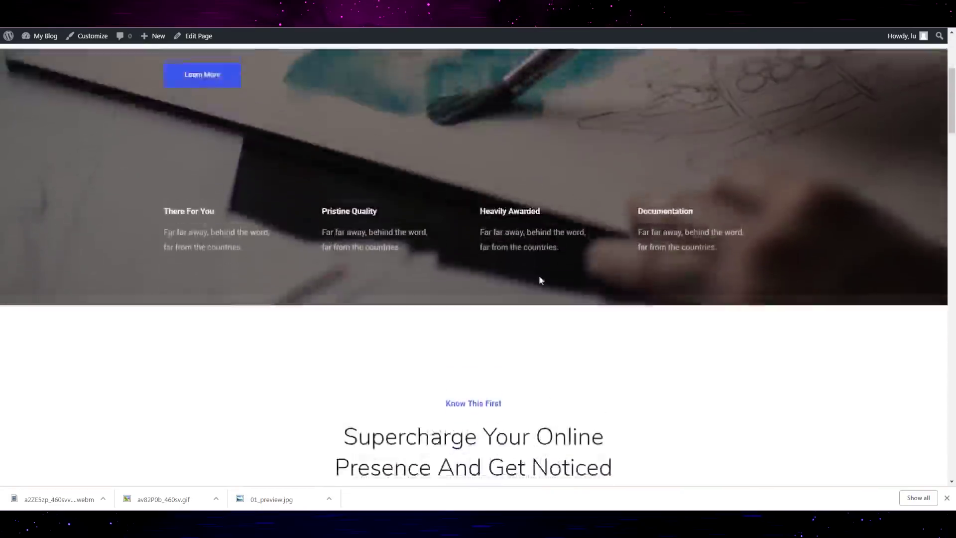
scroll(540, 277, "down", 4)
scroll(477, 214, "down", 5)
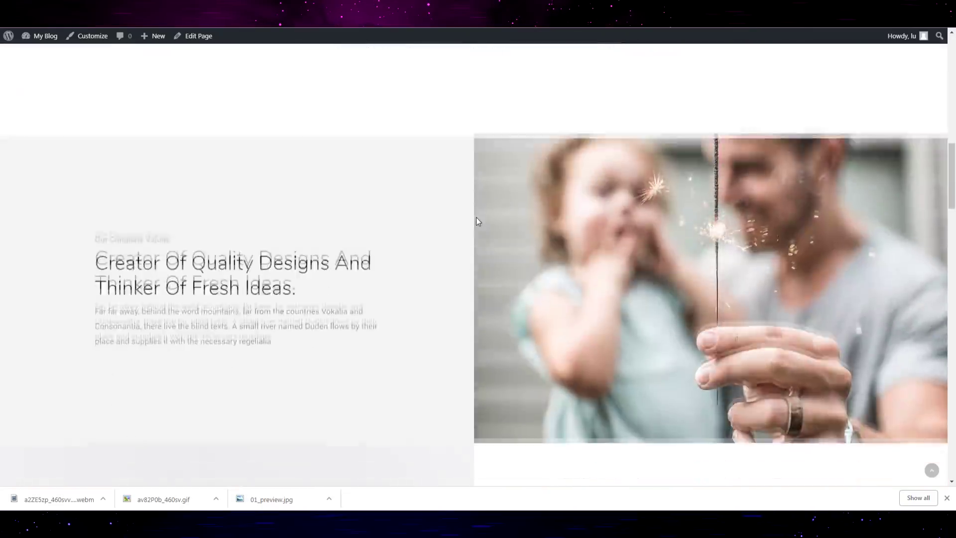
scroll(527, 288, "up", 2)
scroll(455, 333, "down", 2)
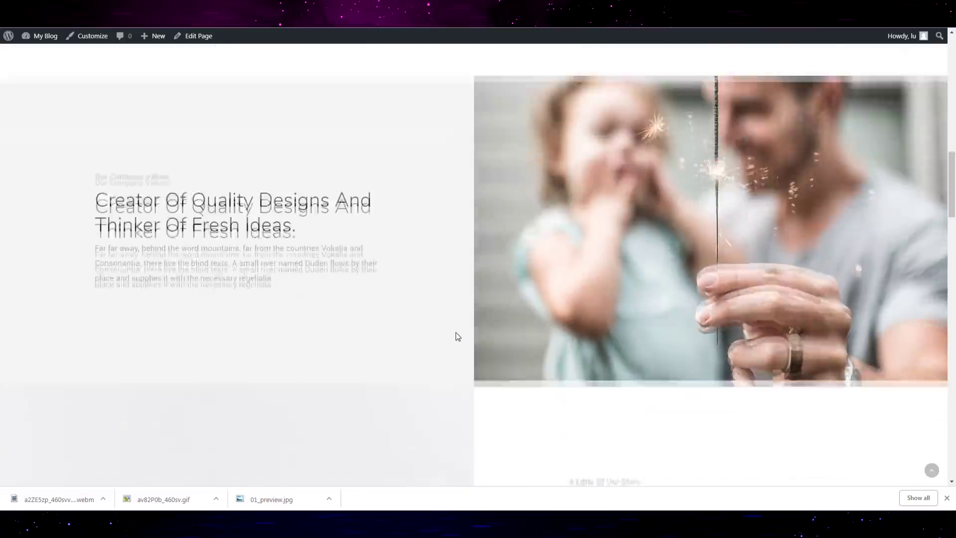
scroll(461, 328, "up", 2)
scroll(463, 330, "up", 3)
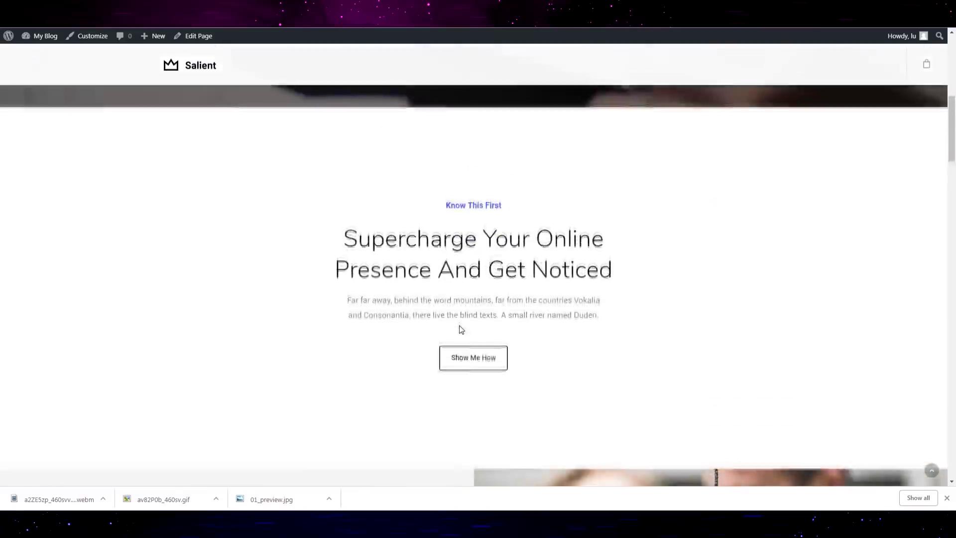
scroll(461, 329, "down", 4)
scroll(461, 329, "down", 2)
scroll(459, 326, "down", 3)
scroll(459, 326, "down", 2)
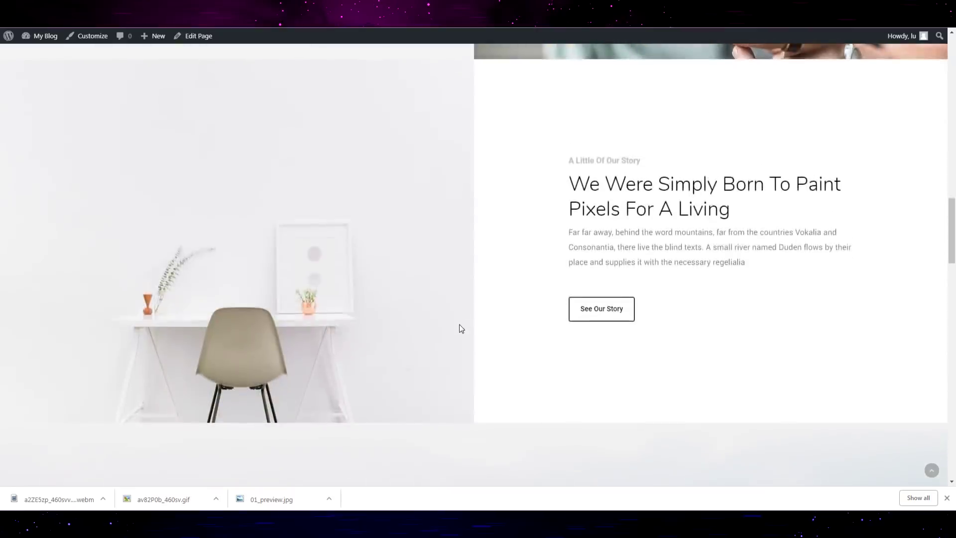
scroll(460, 326, "up", 3)
scroll(468, 324, "up", 2)
scroll(477, 323, "up", 2)
scroll(508, 313, "down", 4)
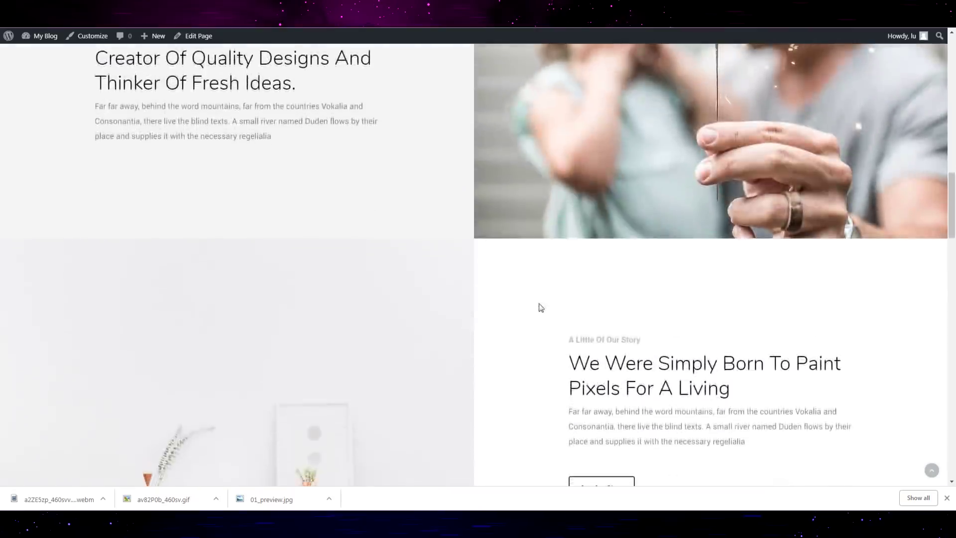
scroll(535, 316, "up", 5)
scroll(533, 329, "down", 7)
scroll(534, 331, "down", 3)
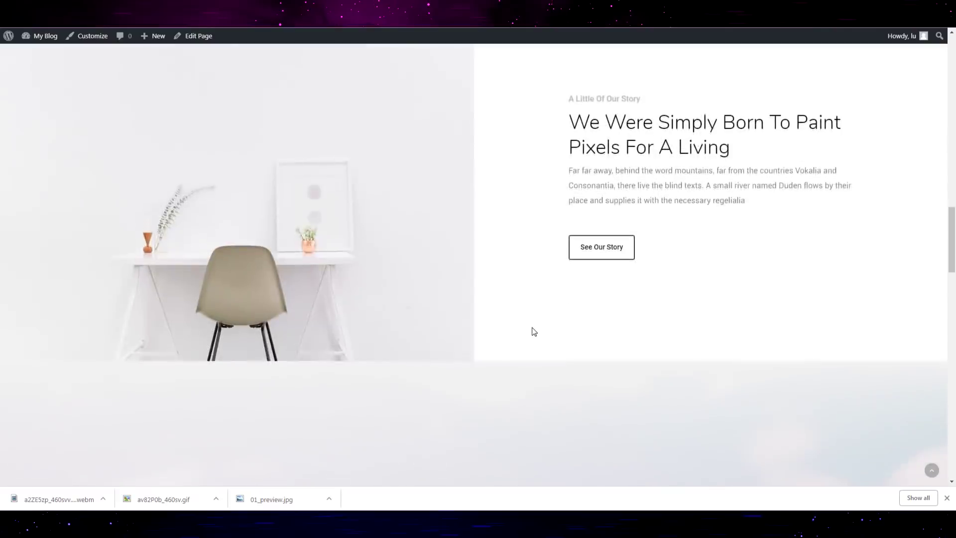
scroll(534, 332, "up", 4)
scroll(534, 331, "down", 2)
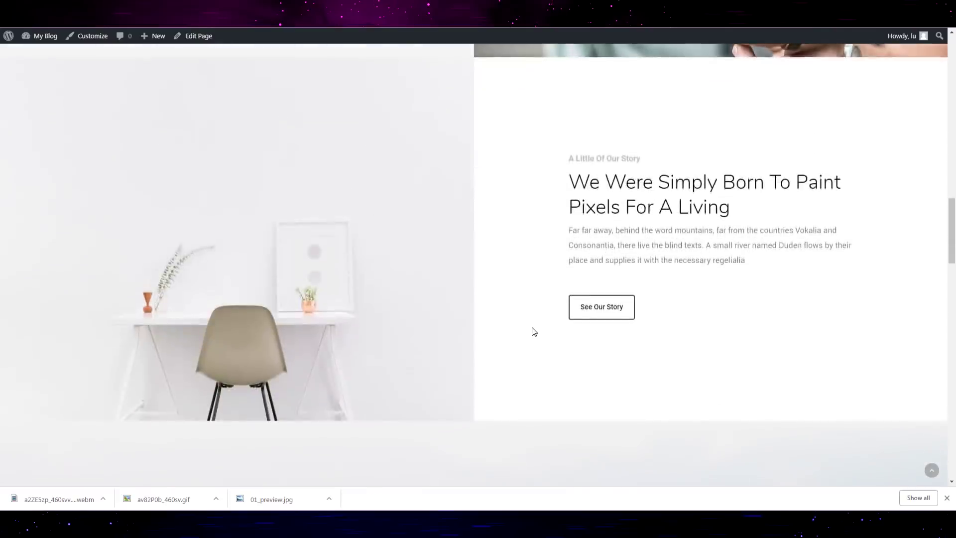
scroll(541, 329, "down", 1)
scroll(548, 324, "down", 3)
scroll(547, 320, "down", 2)
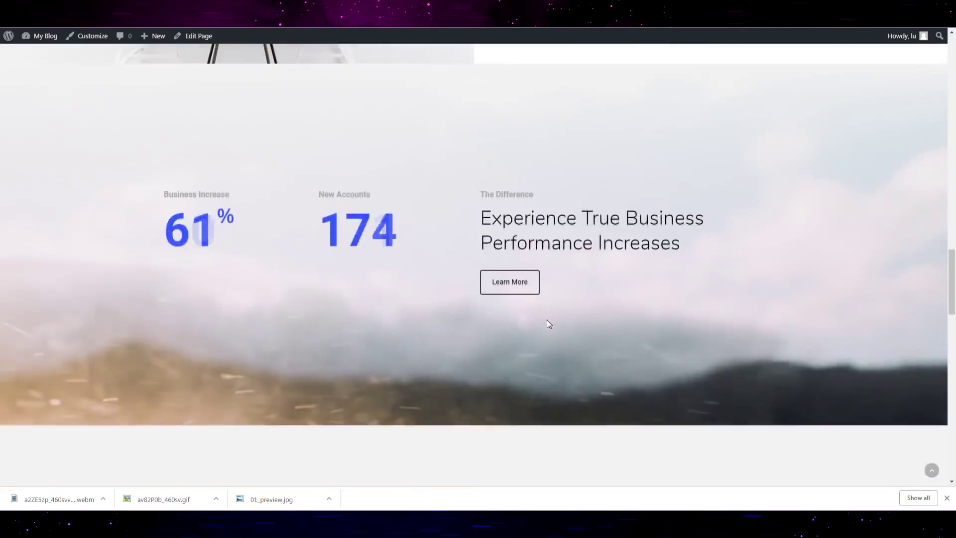
scroll(552, 316, "down", 1)
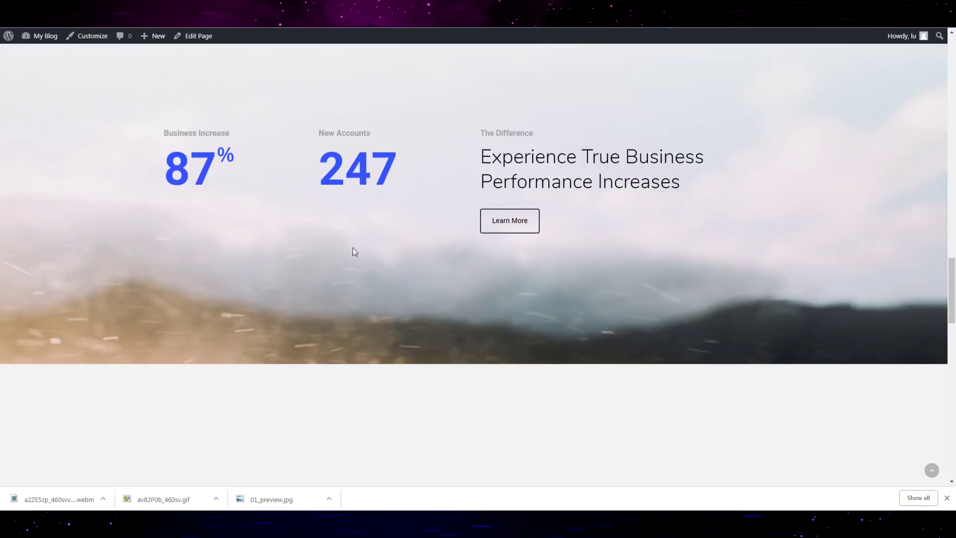
scroll(526, 157, "down", 1)
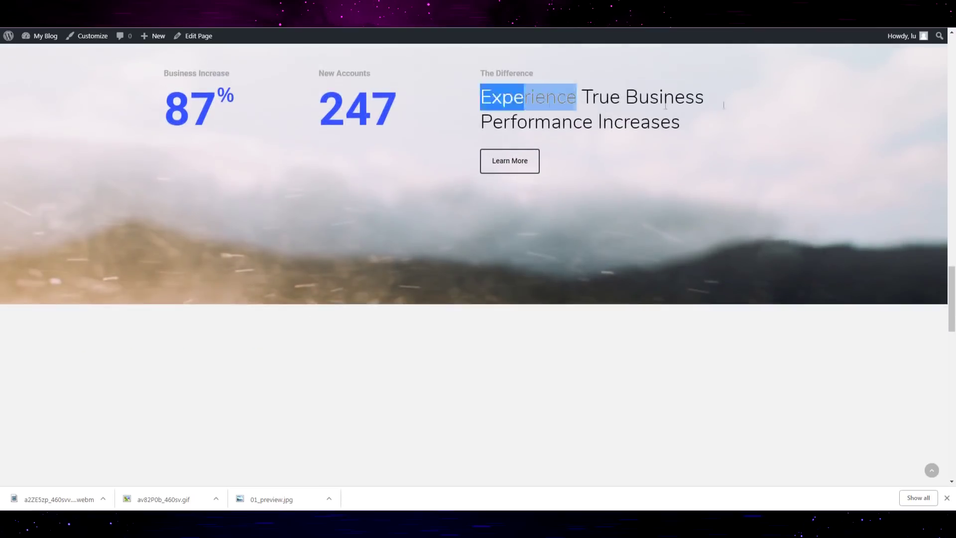
left_click_drag(665, 105, 641, 189)
scroll(642, 189, "down", 4)
scroll(519, 229, "down", 2)
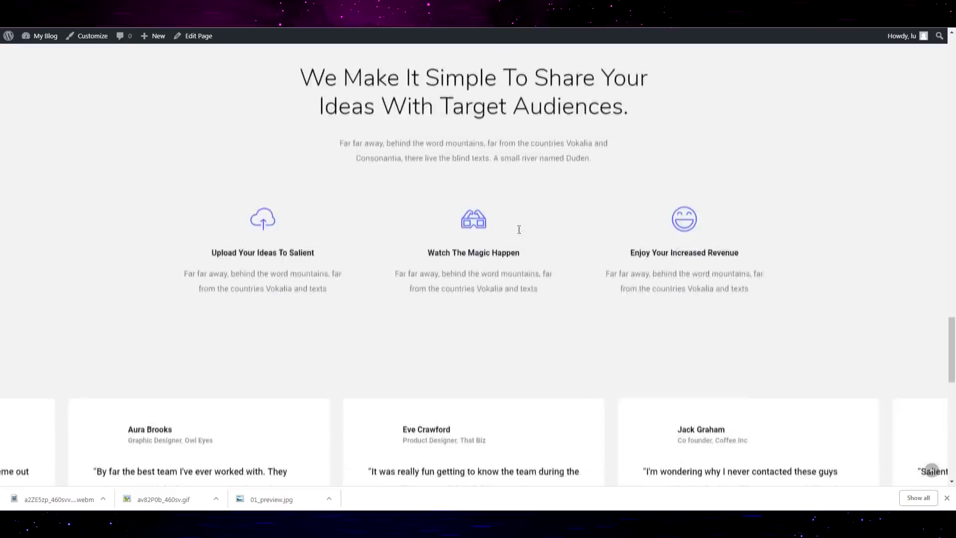
scroll(519, 229, "down", 1)
scroll(449, 196, "down", 1)
scroll(305, 231, "down", 2)
scroll(403, 213, "up", 3)
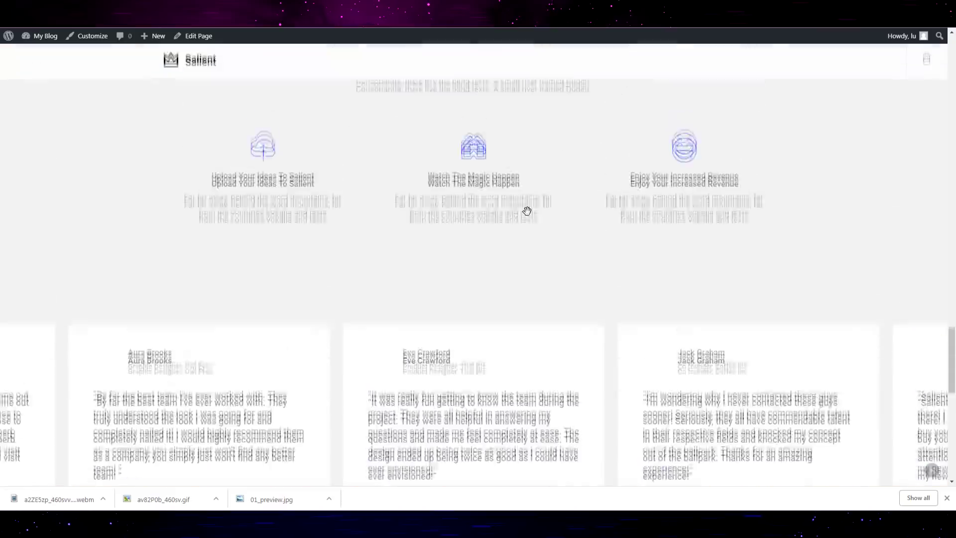
scroll(557, 210, "up", 2)
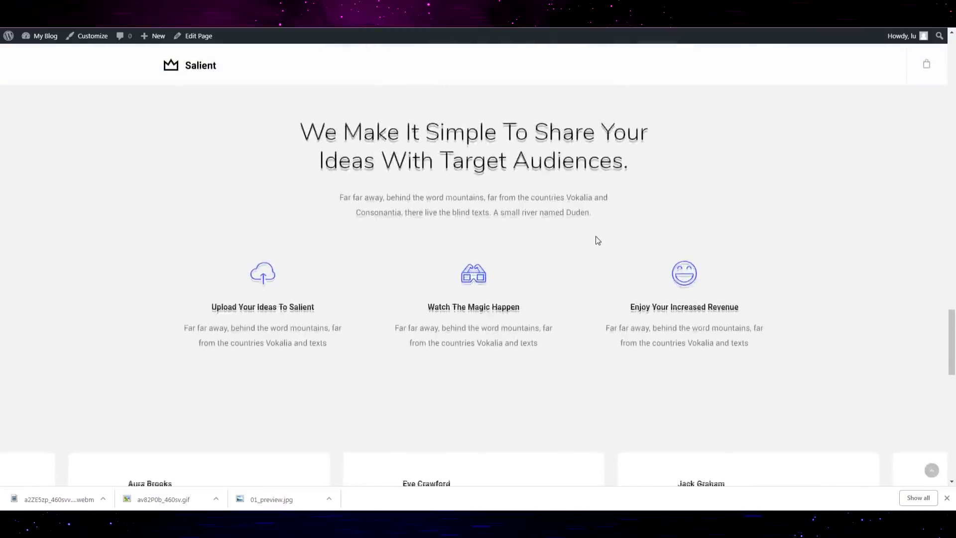
scroll(596, 239, "down", 2)
scroll(597, 239, "down", 4)
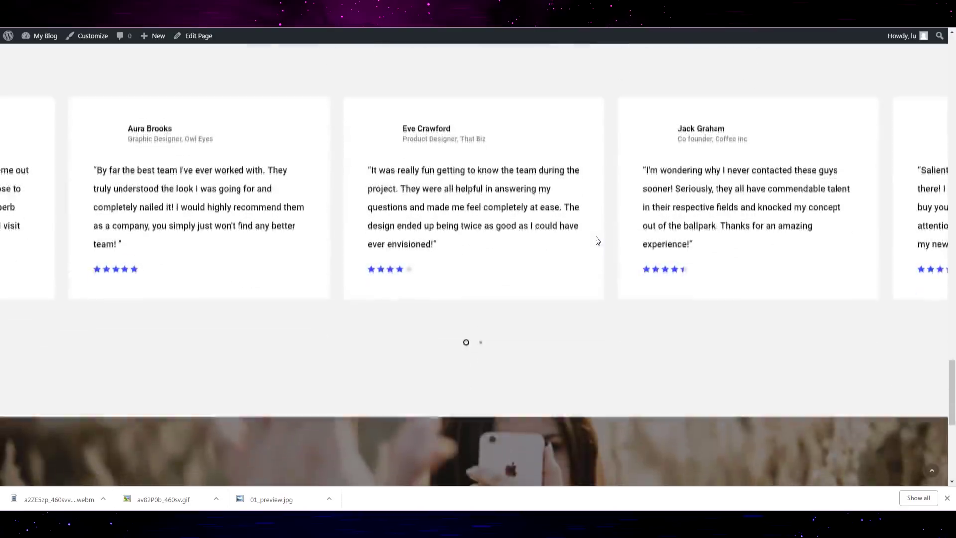
scroll(575, 227, "down", 3)
scroll(578, 229, "up", 3)
scroll(578, 228, "up", 3)
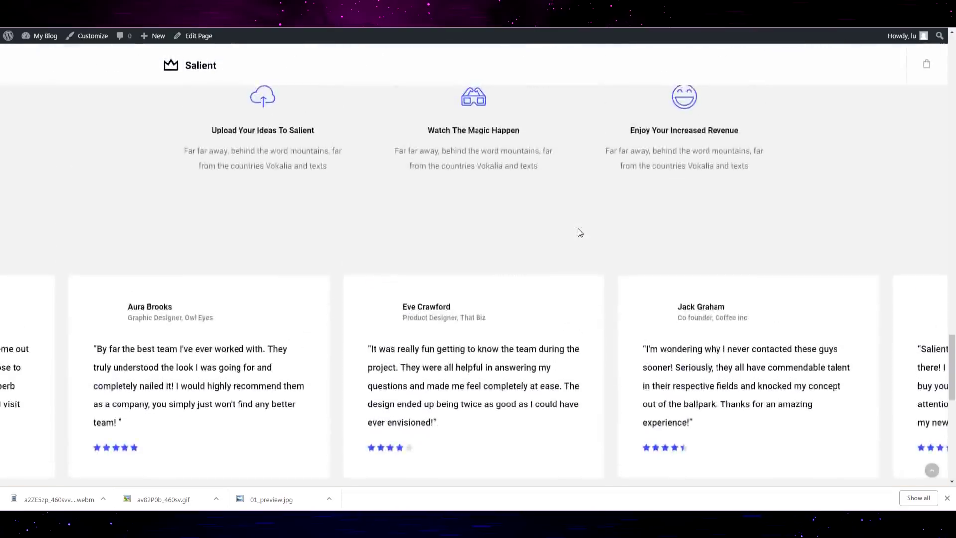
scroll(578, 228, "up", 3)
scroll(580, 227, "up", 5)
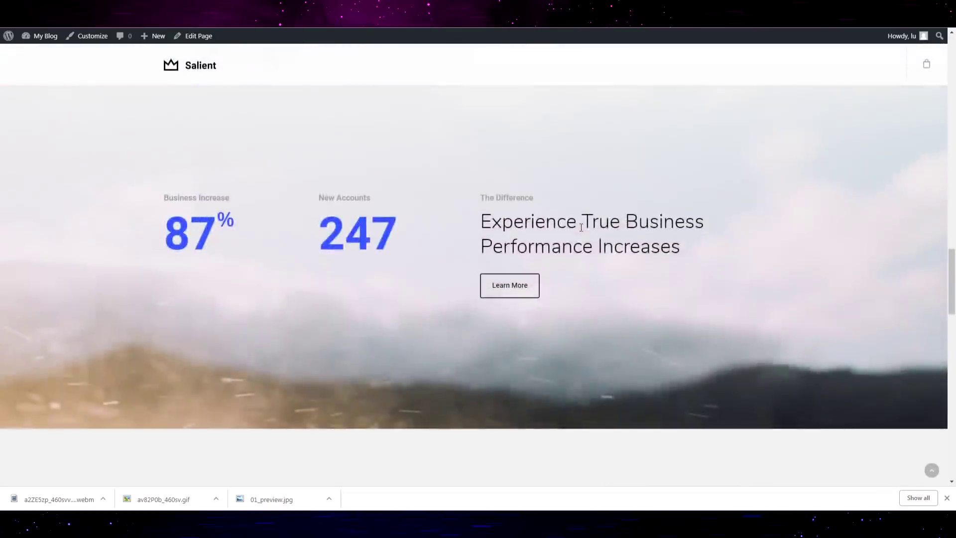
scroll(582, 234, "down", 5)
scroll(588, 244, "down", 2)
scroll(589, 239, "down", 2)
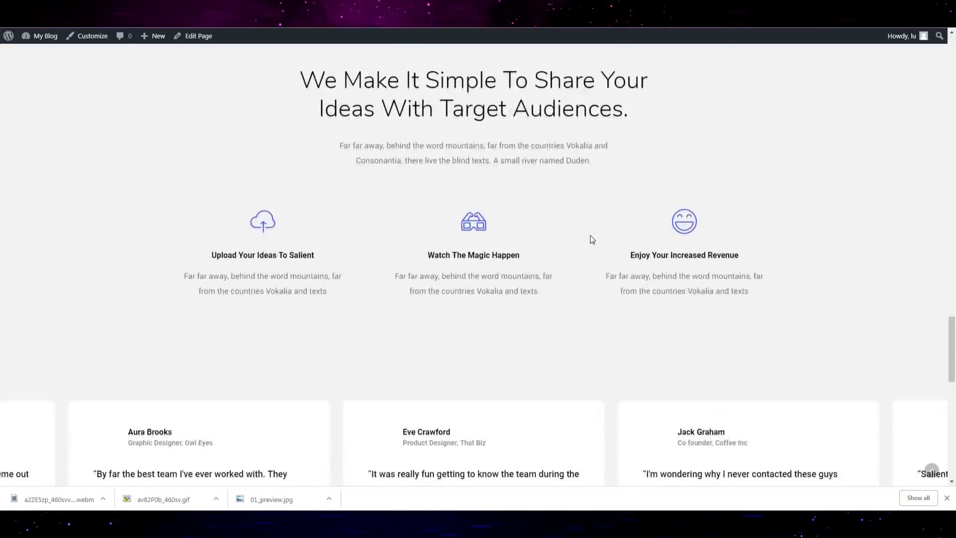
scroll(590, 239, "down", 3)
scroll(598, 232, "down", 1)
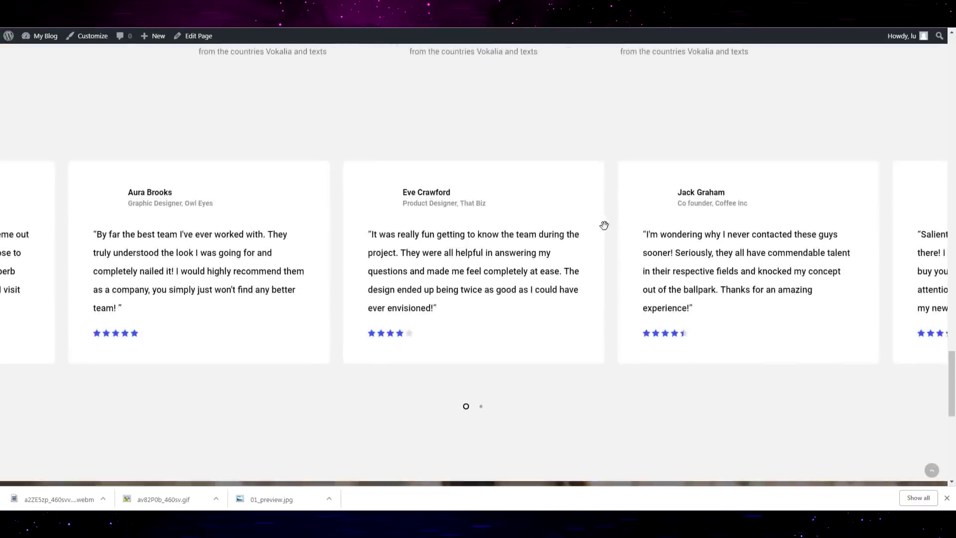
scroll(615, 222, "down", 3)
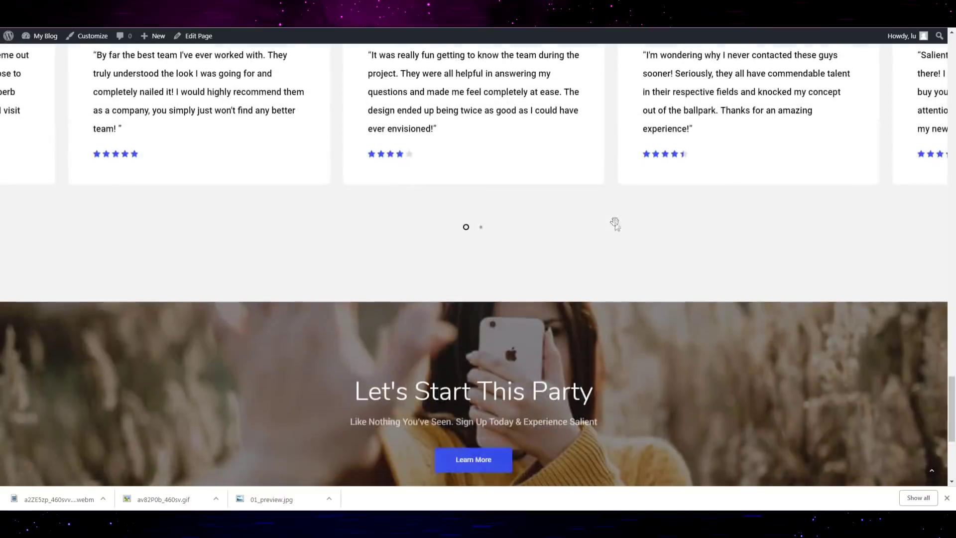
scroll(611, 244, "down", 3)
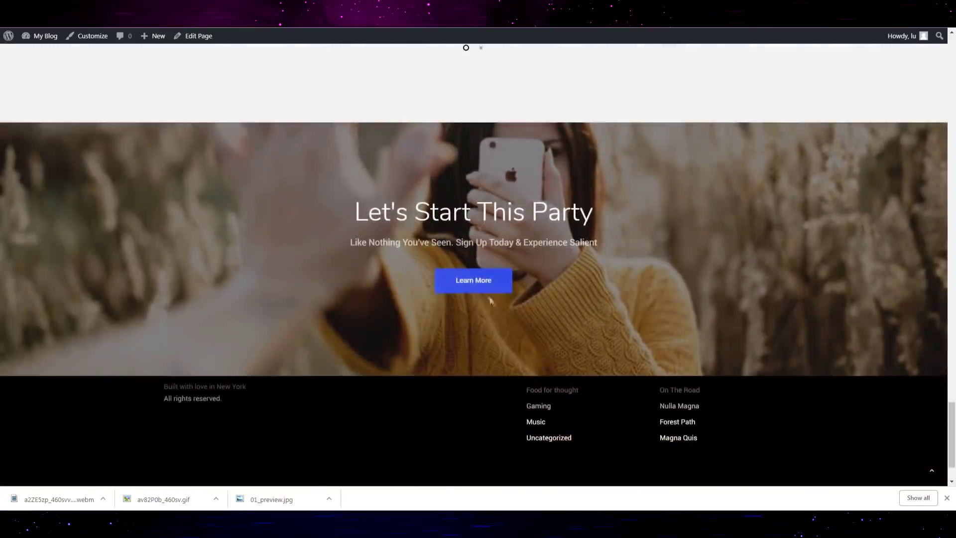
scroll(541, 272, "up", 3)
scroll(539, 269, "up", 4)
scroll(540, 272, "down", 5)
scroll(504, 343, "up", 3)
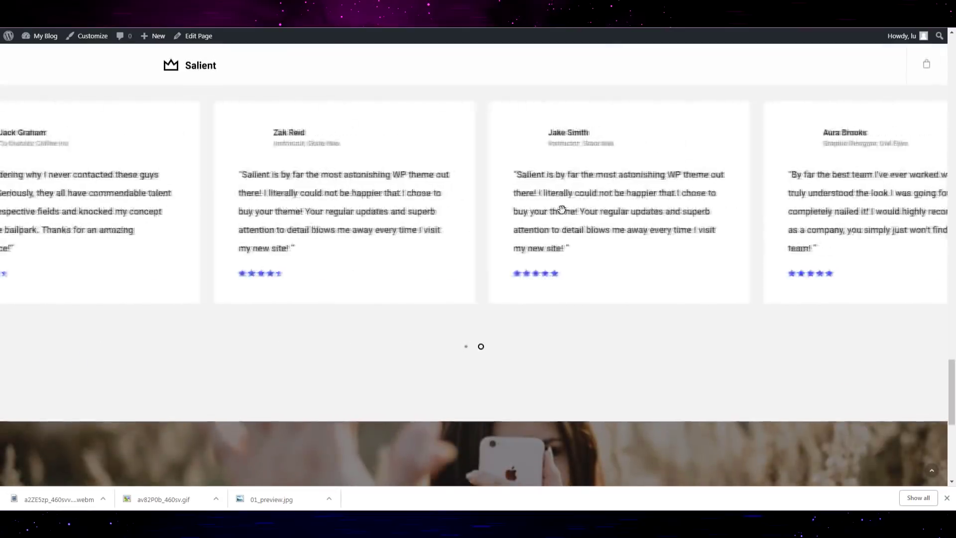
Show the second page of testimonials, then jump back to the top.
left_click(481, 346)
scroll(469, 359, "down", 5)
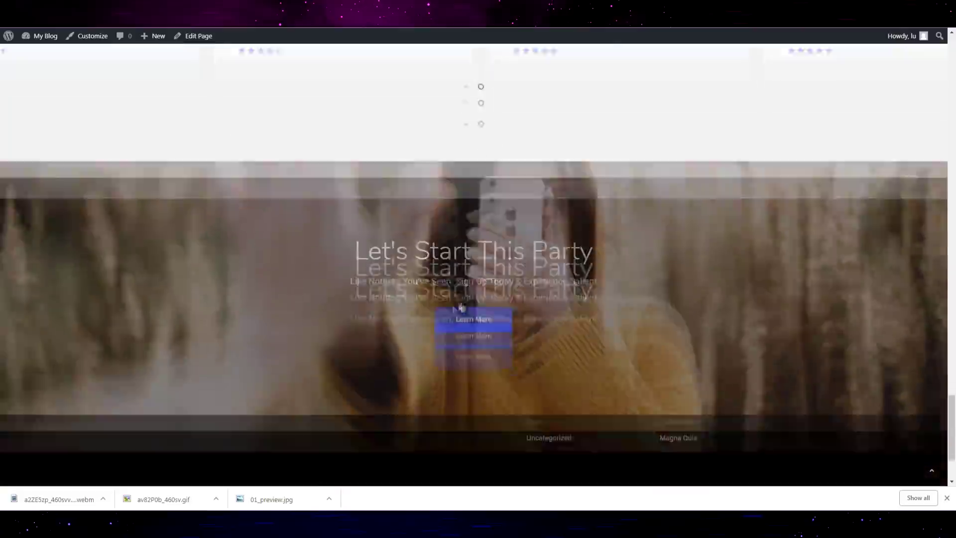
left_click(485, 222)
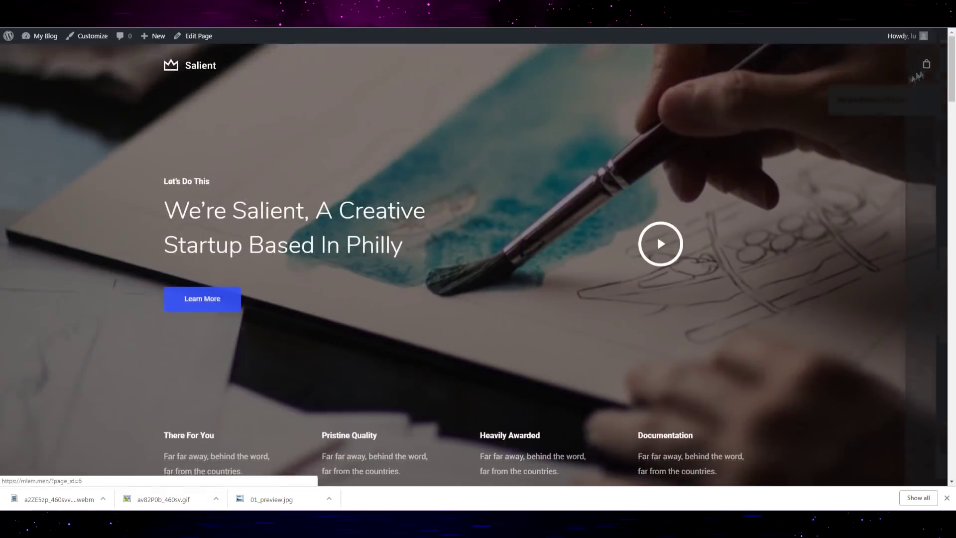
Visit the empty Shop page, then open the Fashion category archive from the footer.
left_click(915, 82)
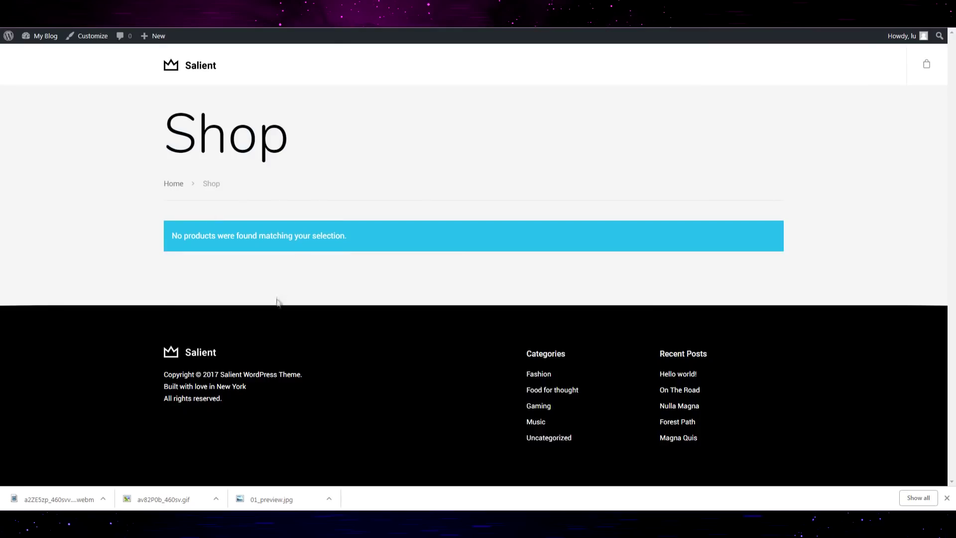
left_click(538, 378)
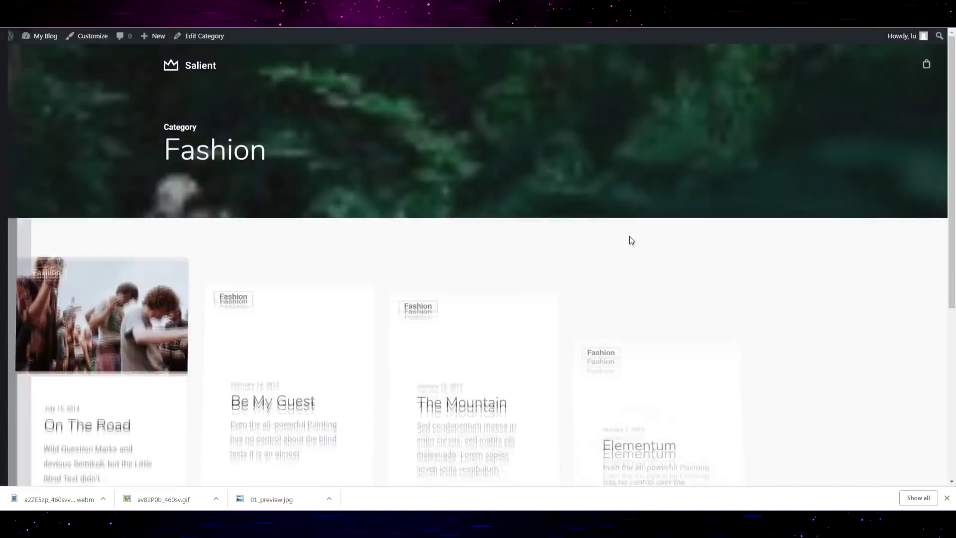
scroll(18, 308, "down", 5)
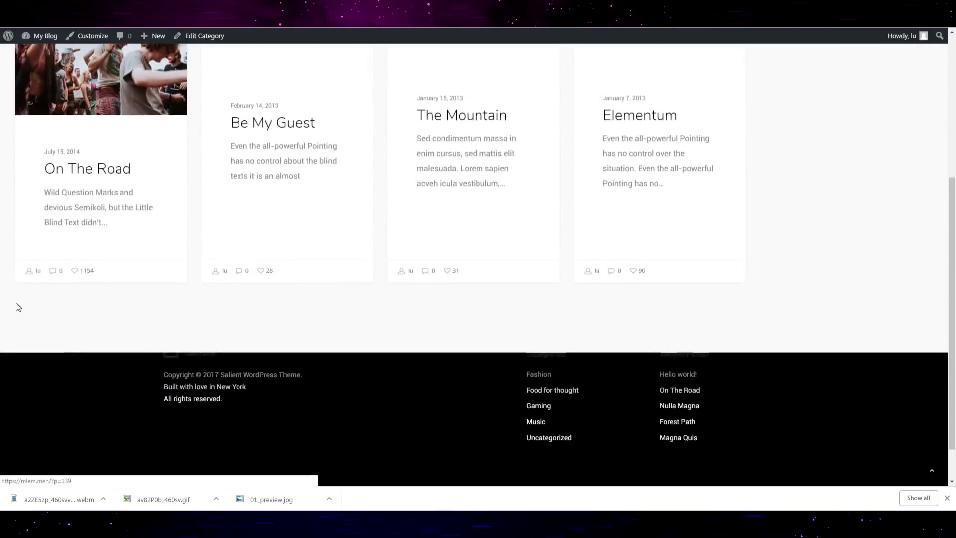
scroll(17, 308, "down", 1)
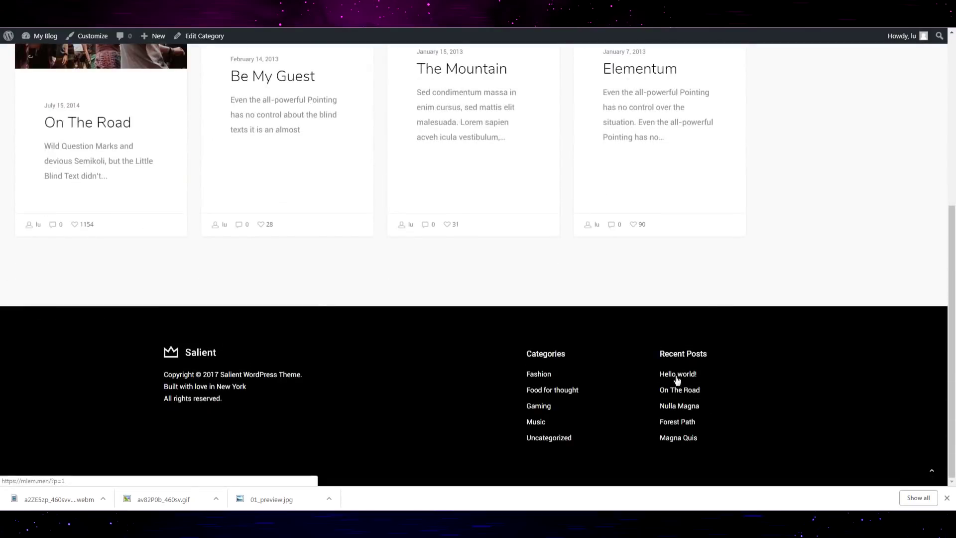
scroll(375, 301, "up", 4)
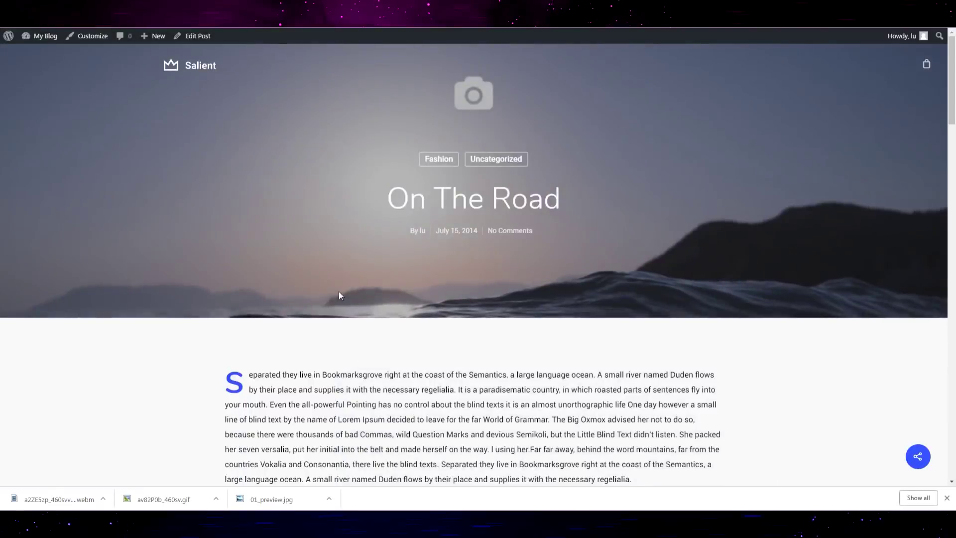
Scroll through the On The Road post down to its comment form and back up.
scroll(405, 283, "down", 4)
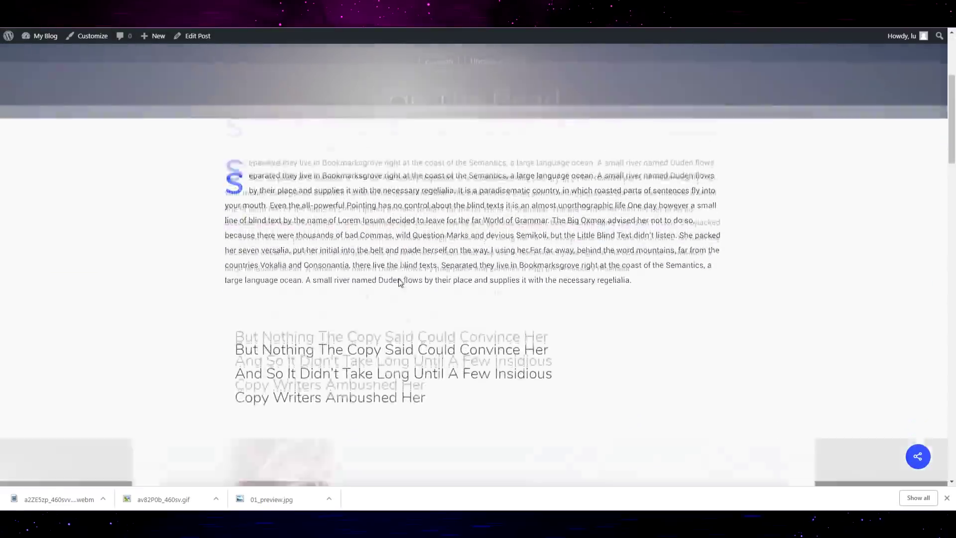
scroll(400, 283, "down", 3)
scroll(433, 288, "down", 3)
scroll(439, 292, "down", 2)
scroll(442, 302, "down", 2)
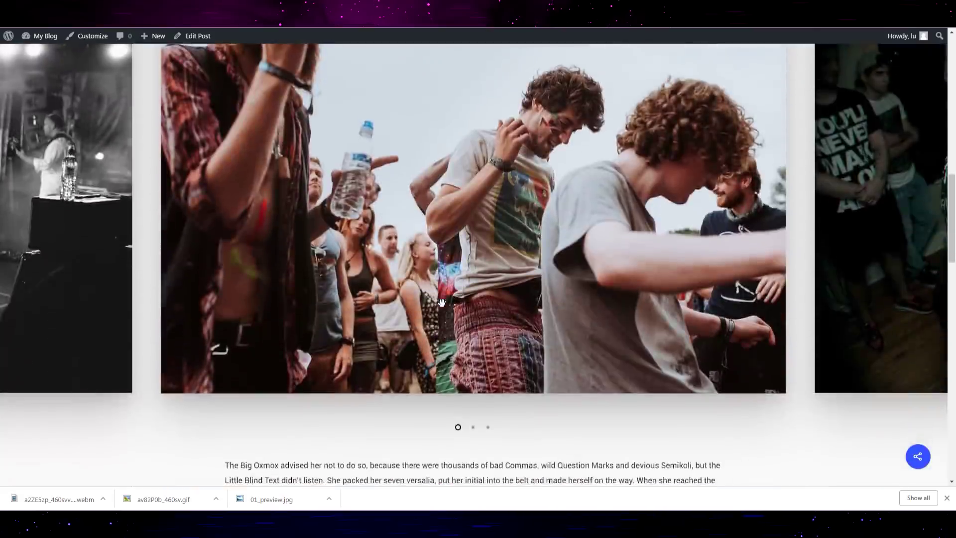
scroll(442, 302, "down", 2)
scroll(478, 309, "up", 5)
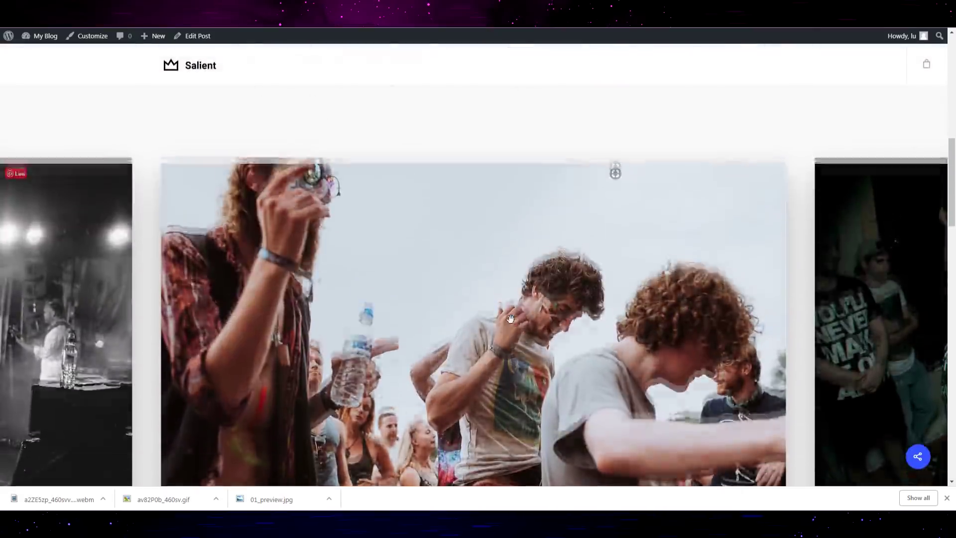
scroll(513, 318, "up", 5)
scroll(518, 315, "up", 2)
scroll(521, 316, "up", 4)
scroll(523, 316, "down", 4)
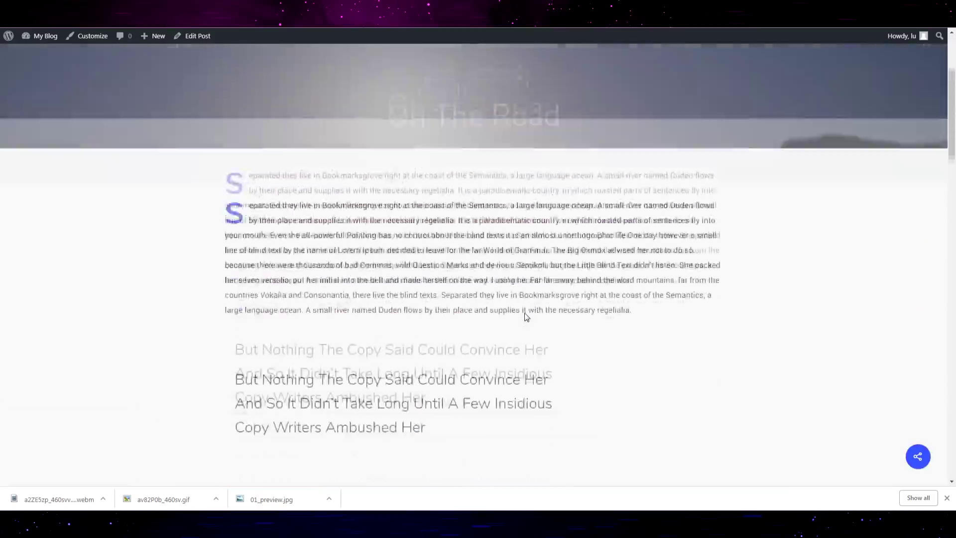
scroll(527, 316, "up", 3)
scroll(525, 317, "down", 5)
scroll(513, 315, "down", 6)
scroll(495, 313, "down", 1)
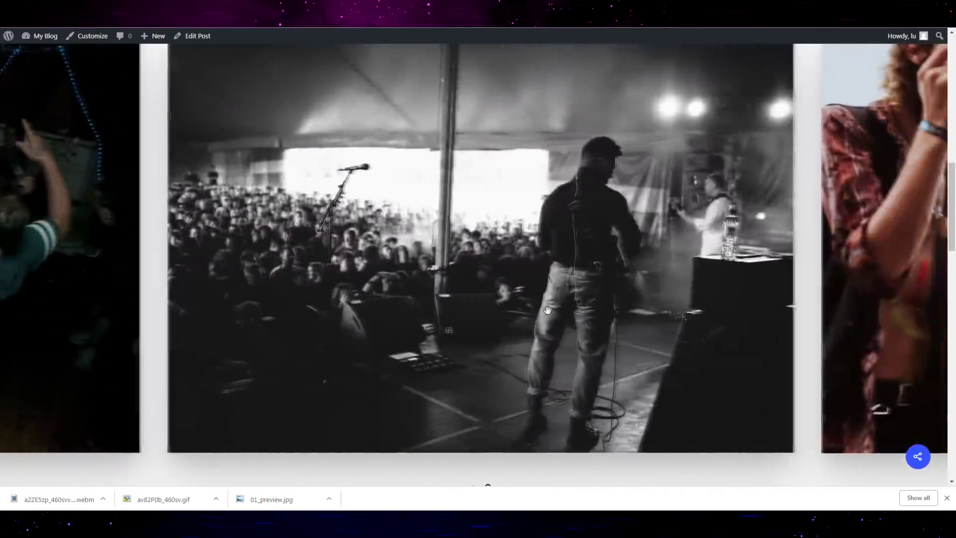
scroll(431, 312, "up", 3)
scroll(433, 312, "down", 9)
scroll(434, 313, "down", 4)
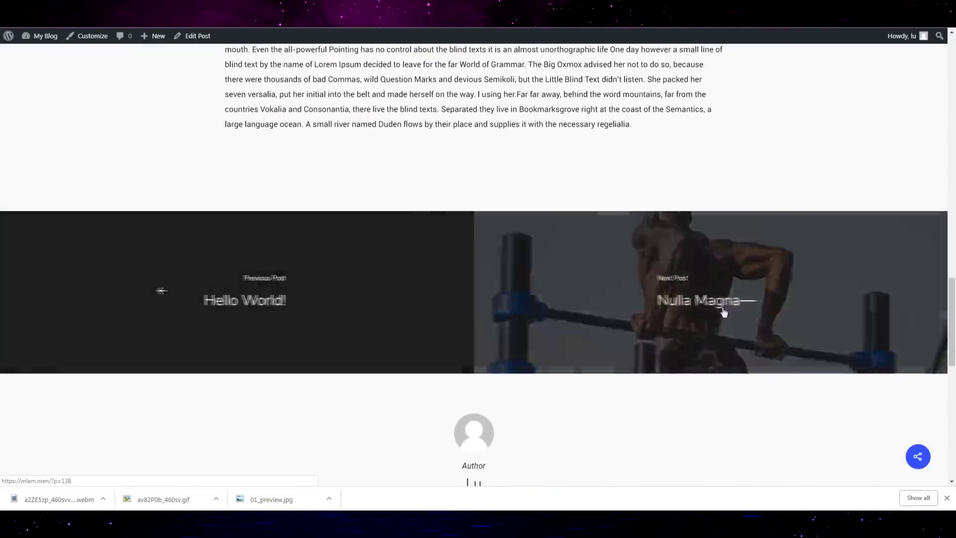
scroll(184, 324, "down", 10)
scroll(349, 308, "up", 5)
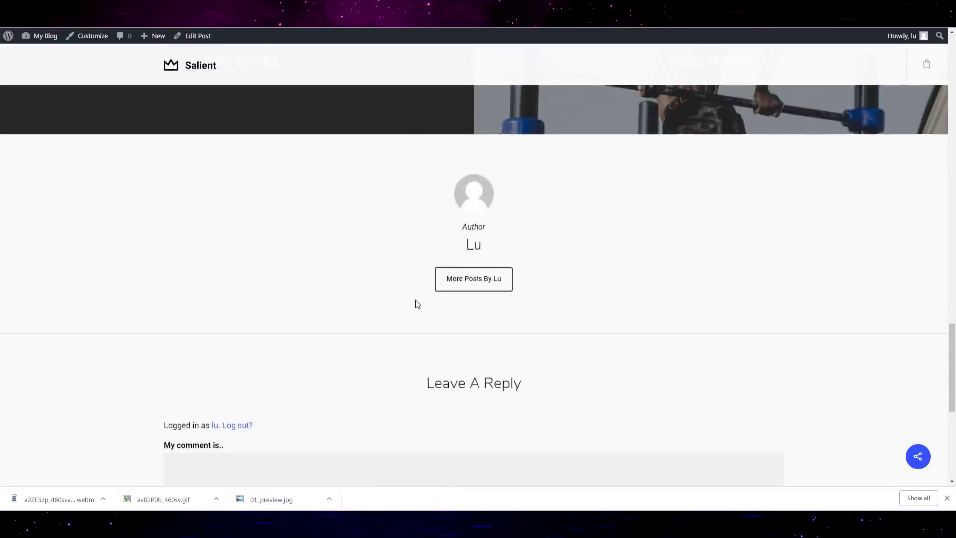
scroll(420, 299, "down", 5)
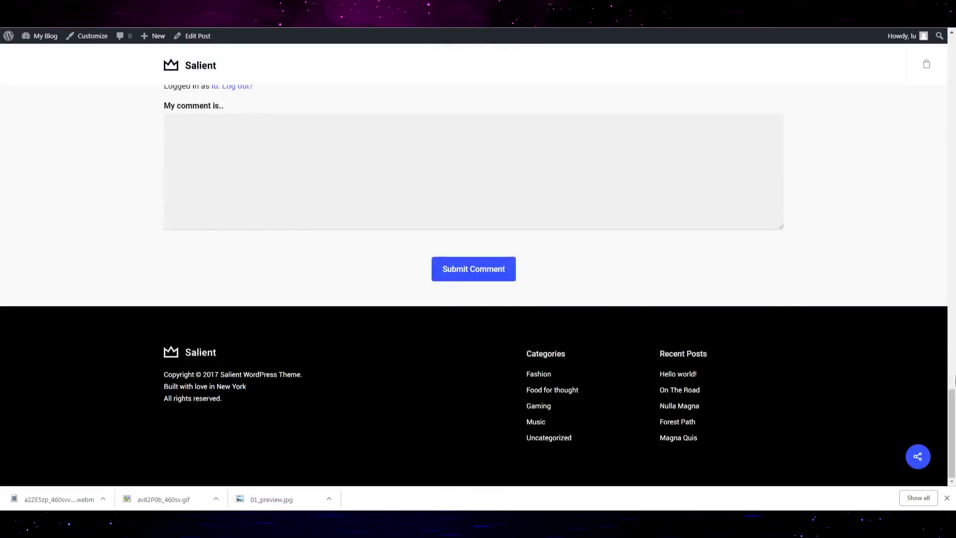
left_click_drag(953, 394, 953, 55)
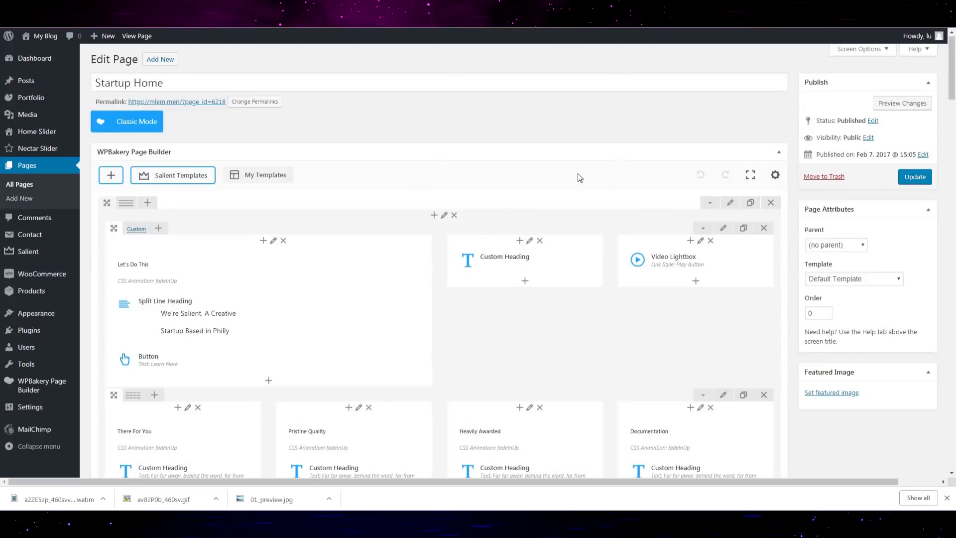
scroll(580, 175, "down", 1)
scroll(518, 252, "down", 3)
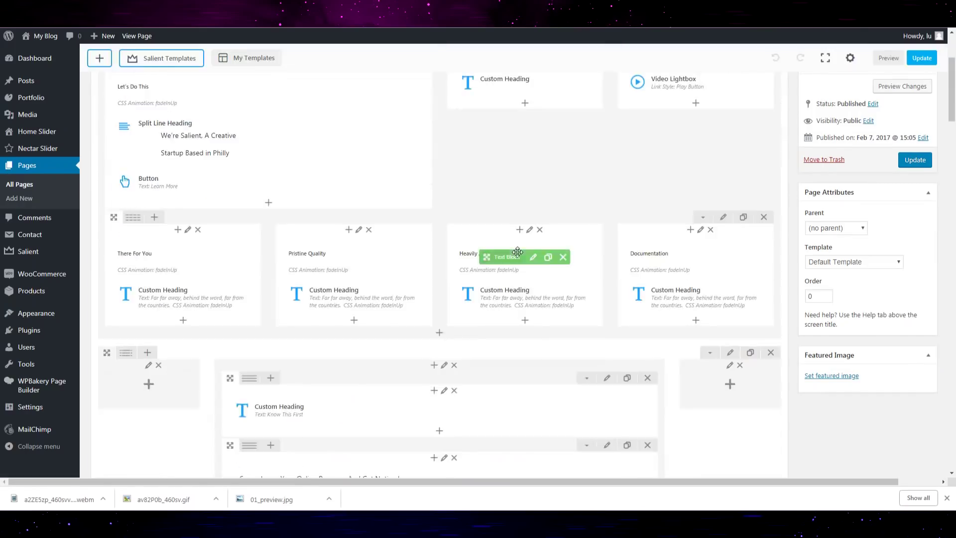
scroll(515, 254, "up", 3)
scroll(463, 292, "down", 1)
scroll(463, 292, "up", 1)
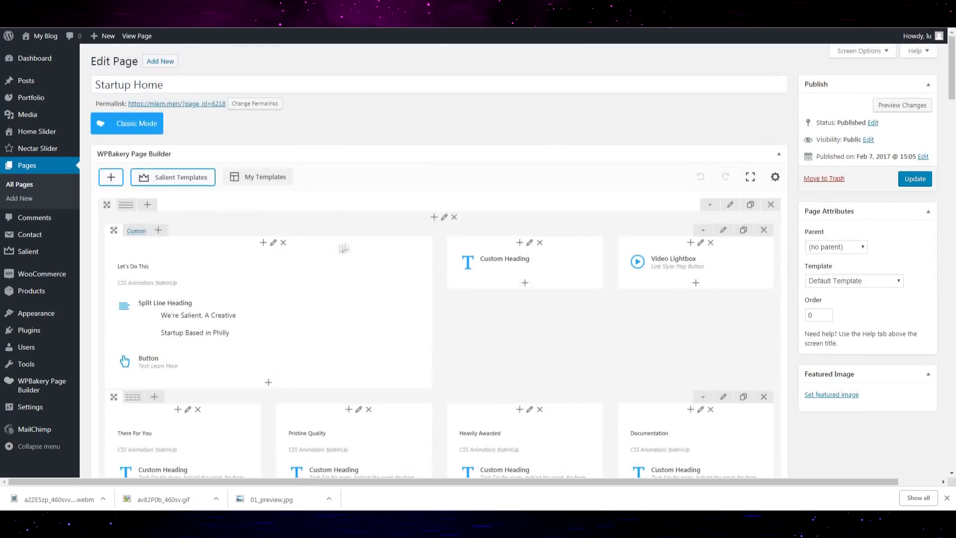
scroll(343, 249, "down", 1)
scroll(495, 262, "down", 2)
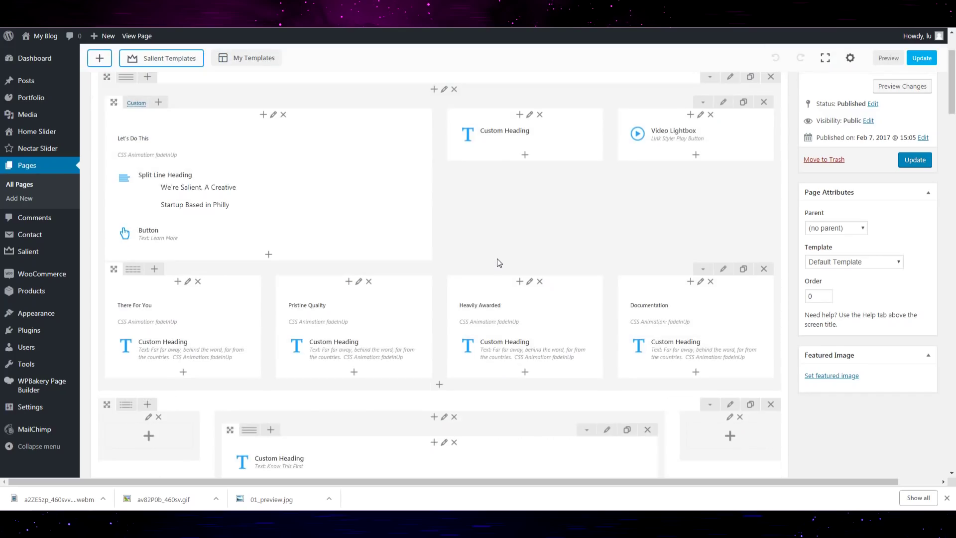
scroll(497, 258, "up", 3)
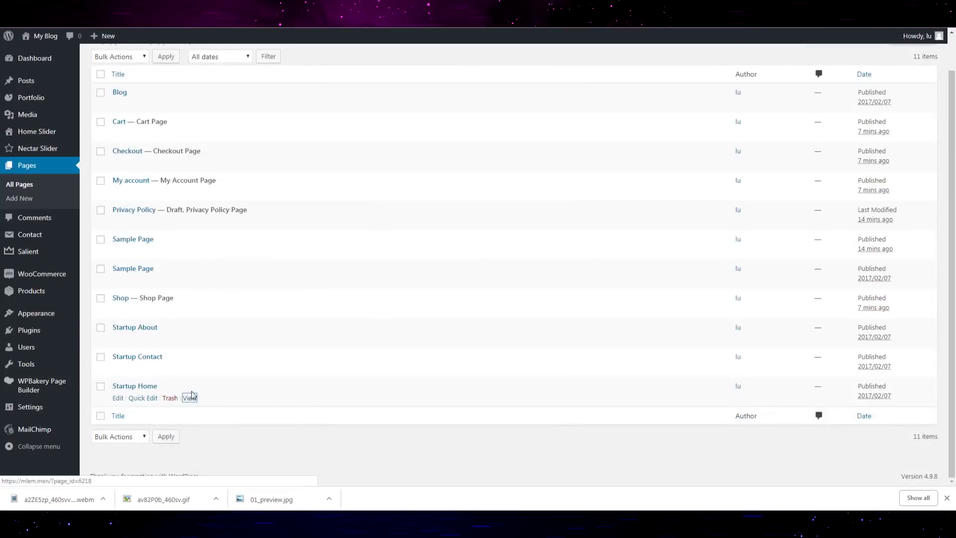
Open the live Startup Home page in a new tab and bring up its page editor.
right_click(190, 398)
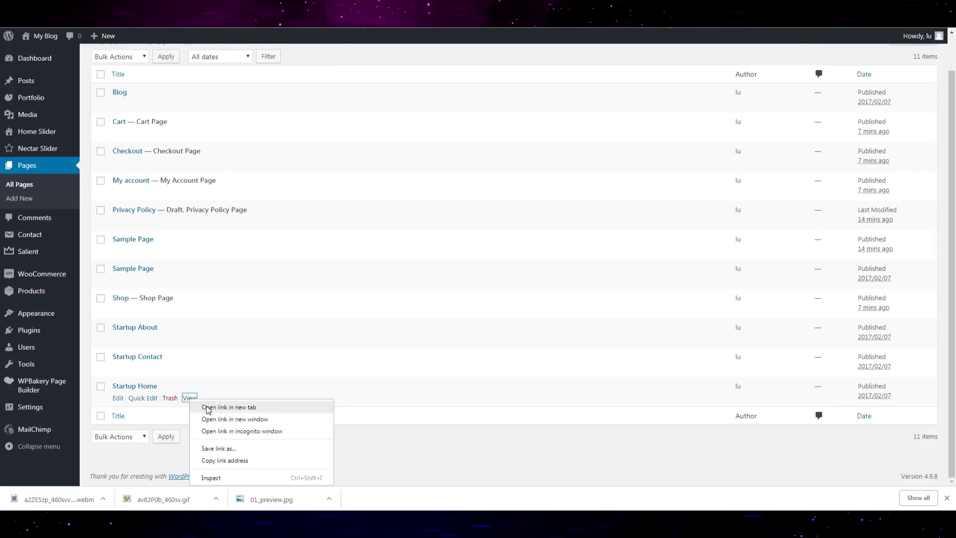
left_click(208, 410)
left_click(118, 398)
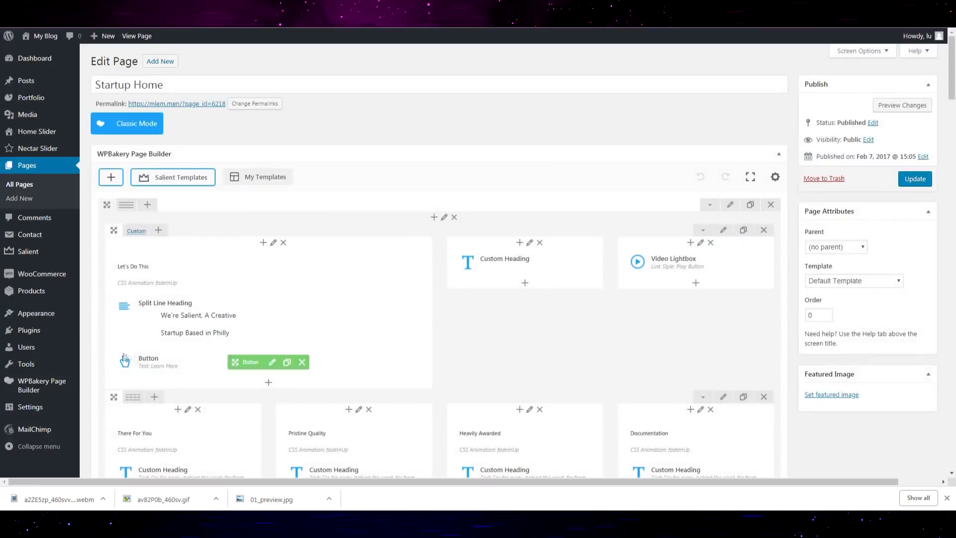
left_click_drag(124, 359, 491, 261)
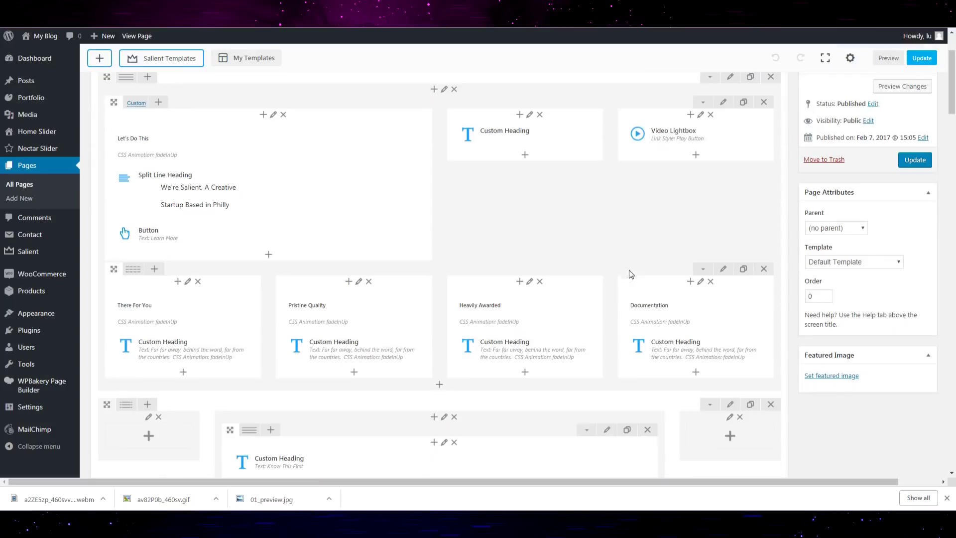
left_click_drag(630, 274, 306, 285)
mouse_move(165, 253)
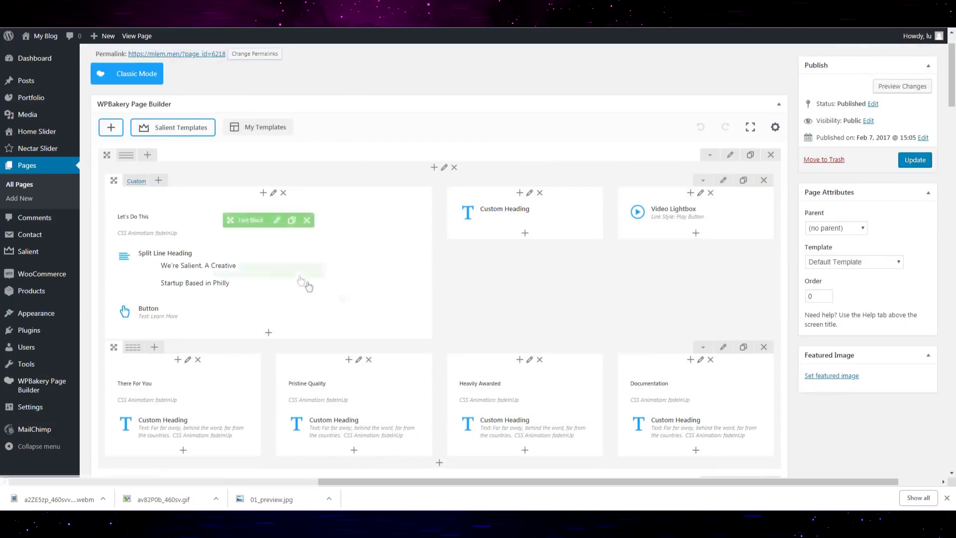
scroll(568, 119, "down", 2)
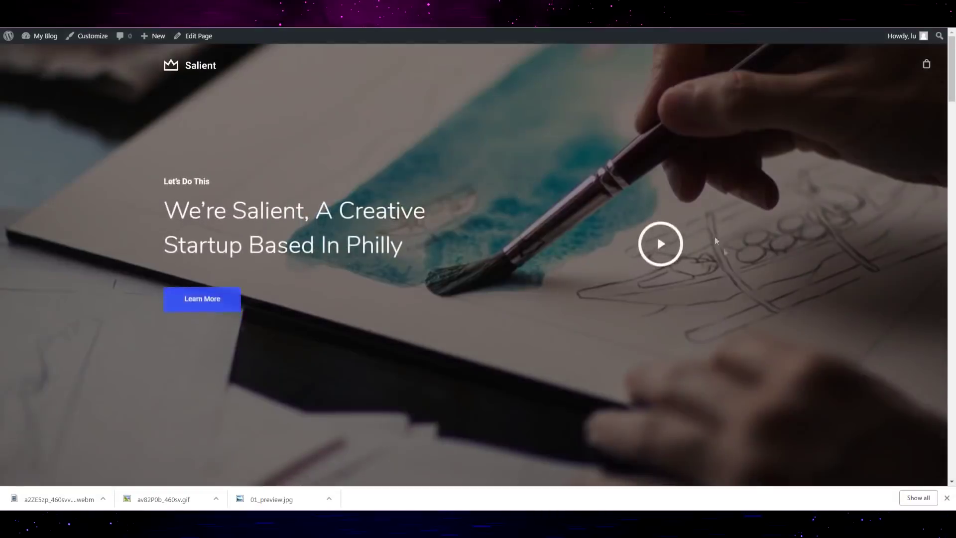
scroll(672, 204, "down", 3)
scroll(672, 208, "up", 1)
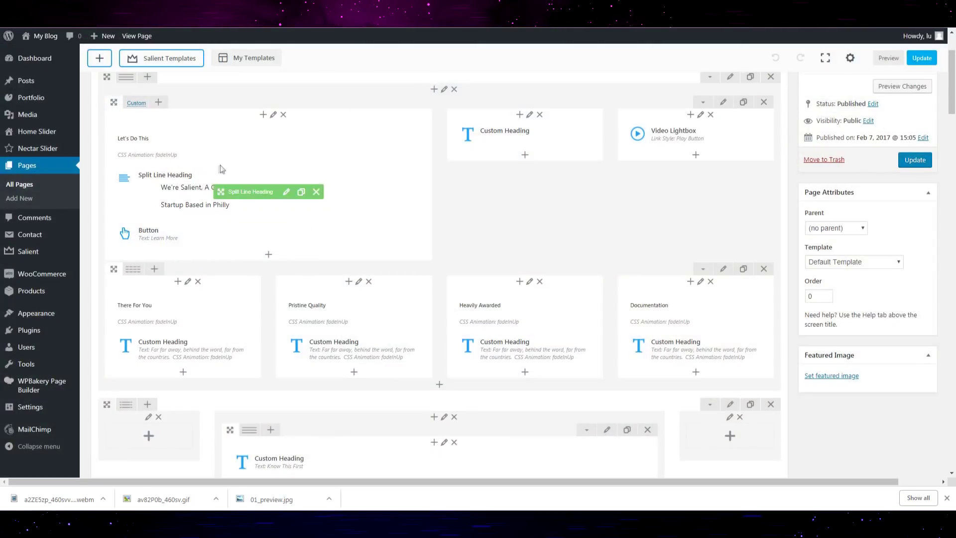
mouse_move(187, 190)
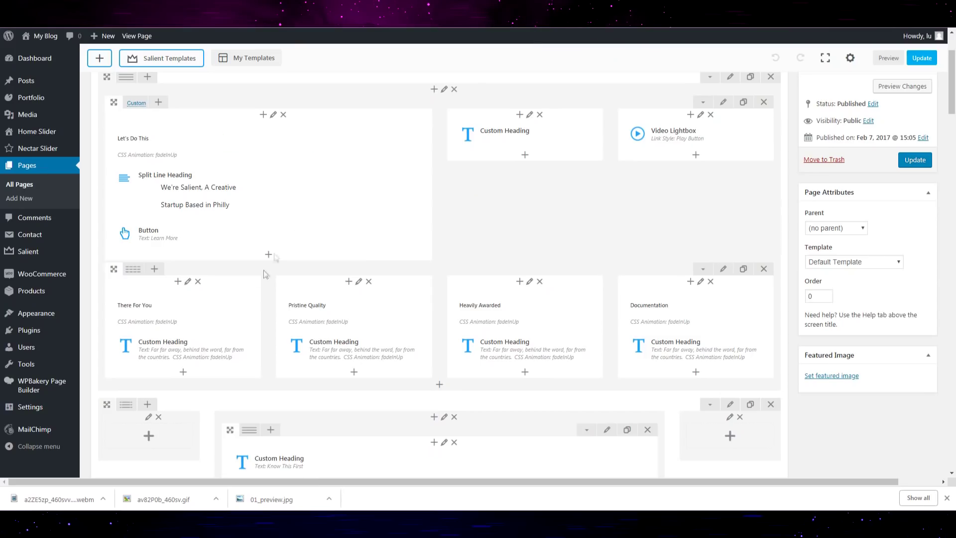
Review the custom heading's settings and design options, then close the dialog.
left_click(548, 135)
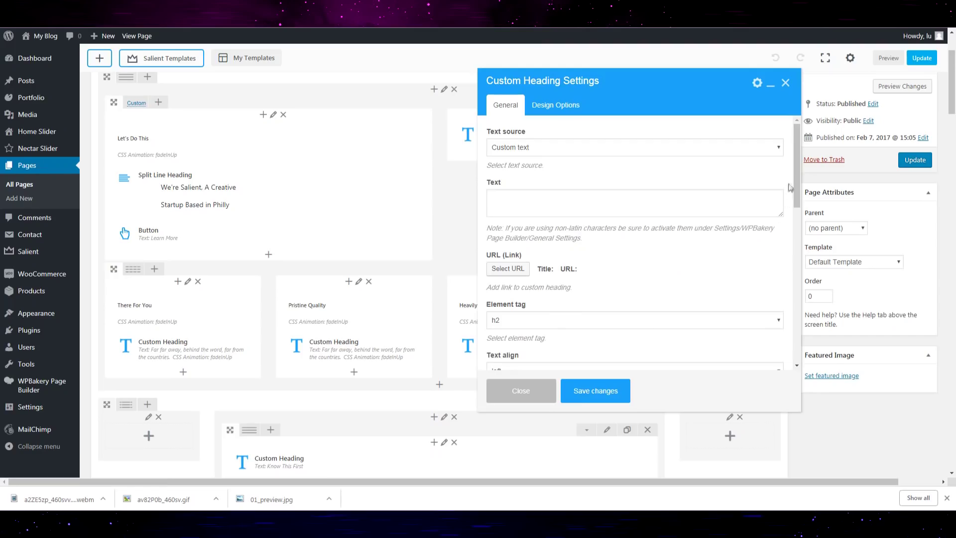
left_click(583, 107)
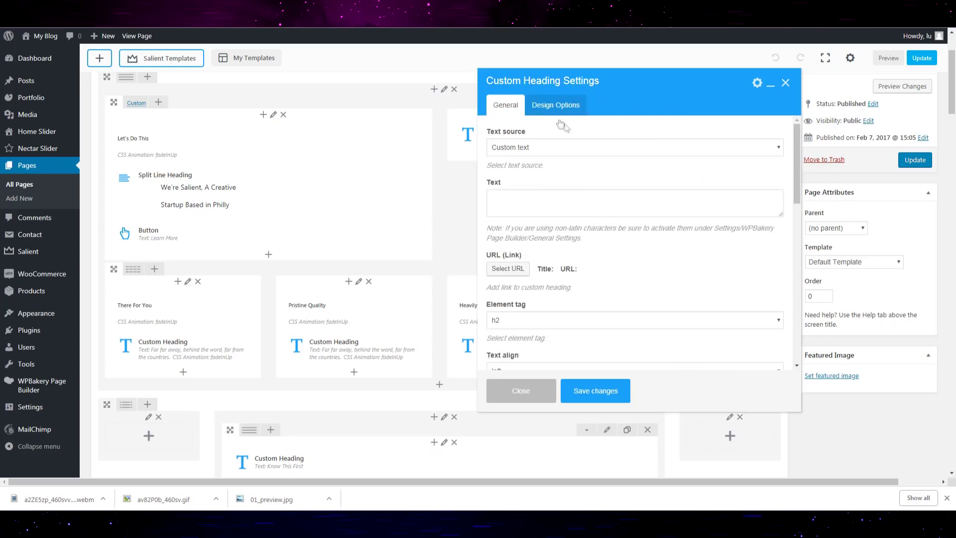
scroll(790, 213, "down", 1)
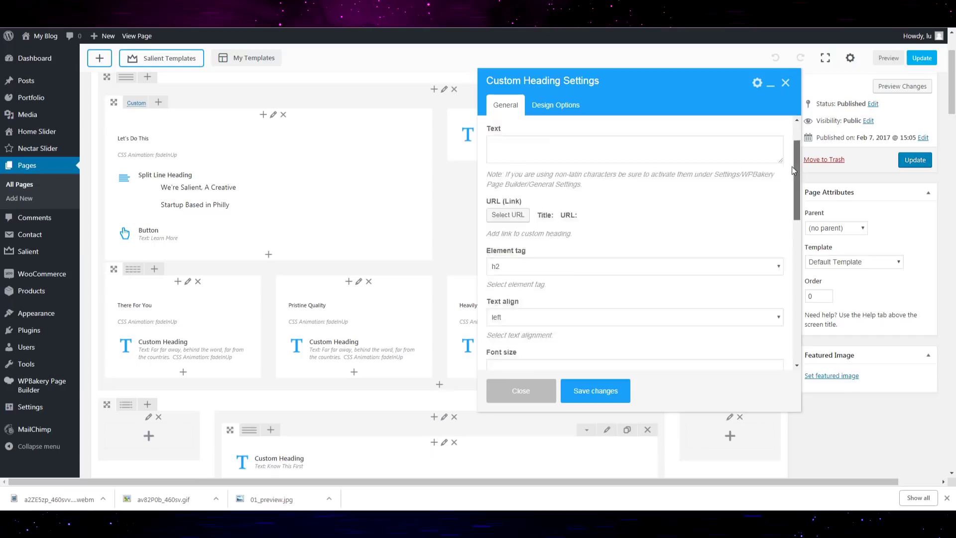
scroll(791, 212, "down", 2)
scroll(790, 213, "down", 1)
scroll(790, 219, "down", 2)
scroll(790, 244, "down", 2)
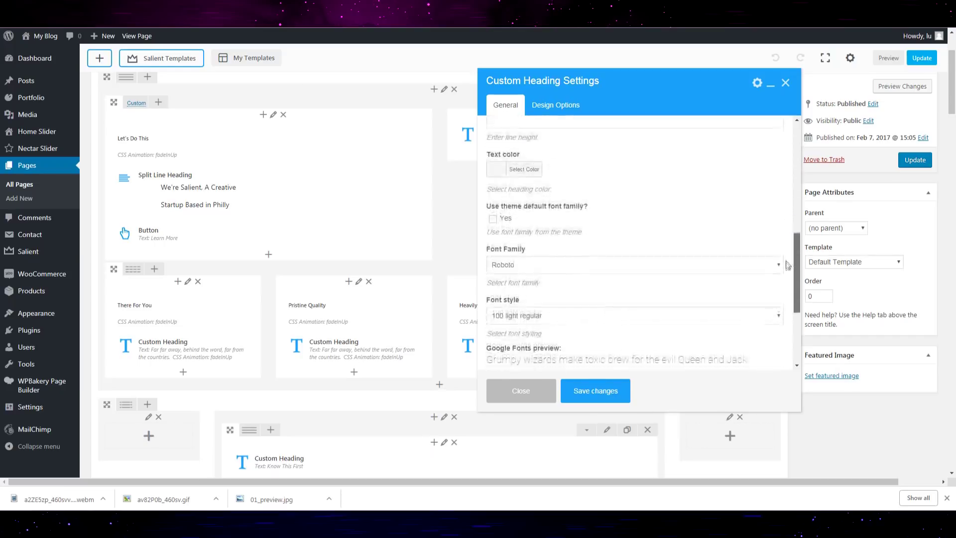
scroll(791, 269, "down", 1)
scroll(792, 299, "down", 2)
scroll(792, 313, "up", 10)
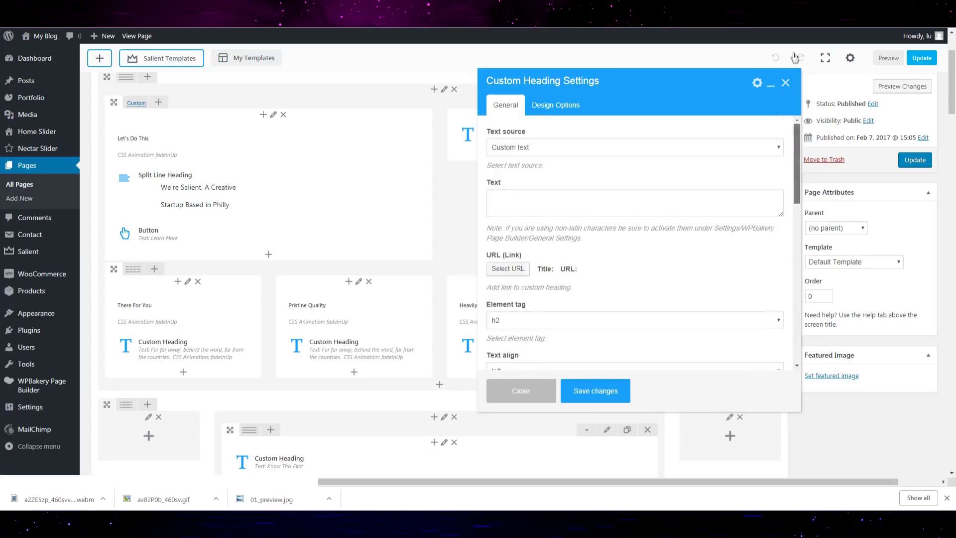
left_click(786, 82)
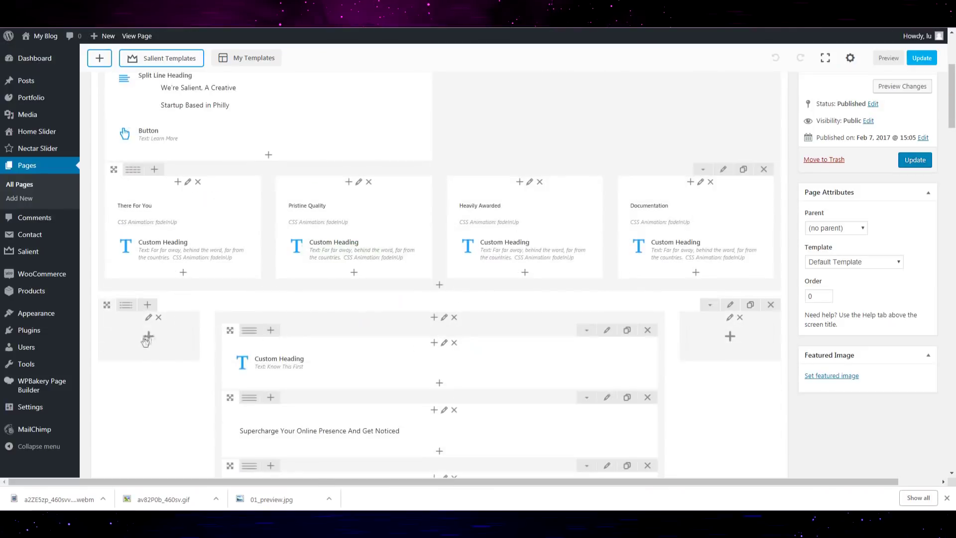
Open the top hero row's settings and scroll through its General options.
scroll(648, 249, "up", 2)
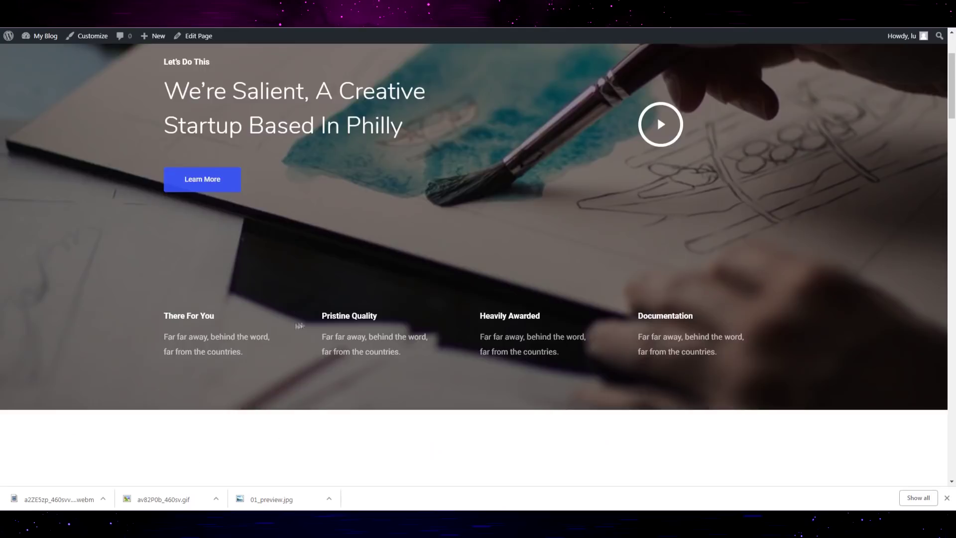
scroll(345, 324, "down", 2)
scroll(345, 324, "up", 2)
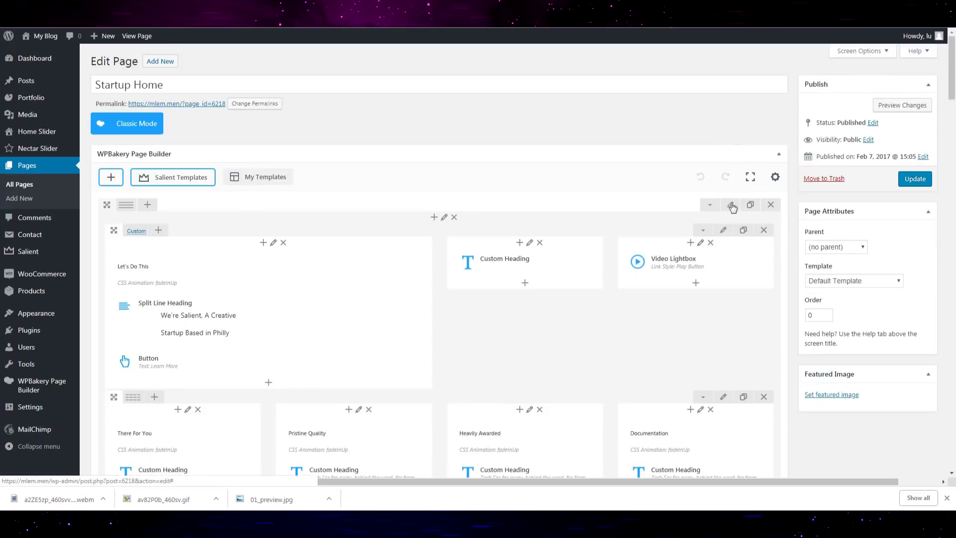
left_click(730, 205)
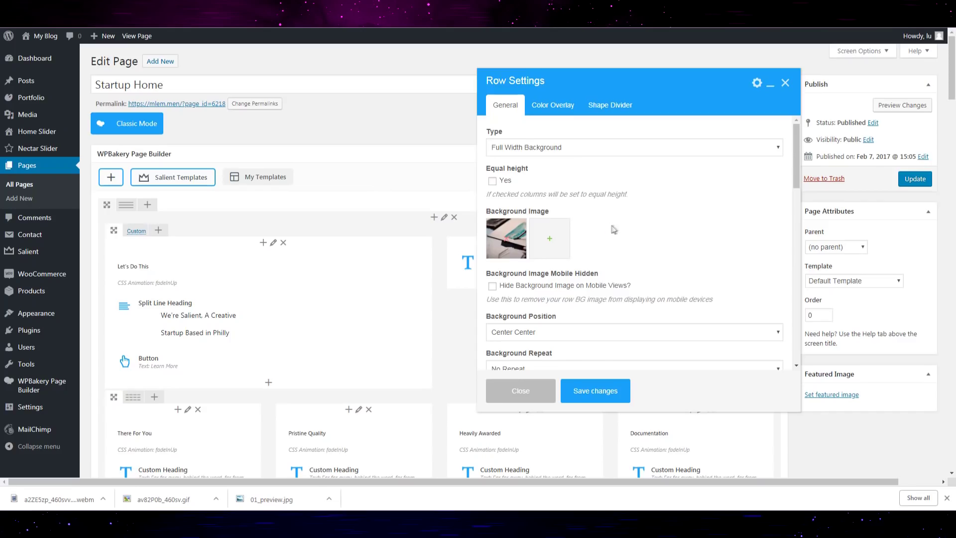
scroll(613, 229, "down", 1)
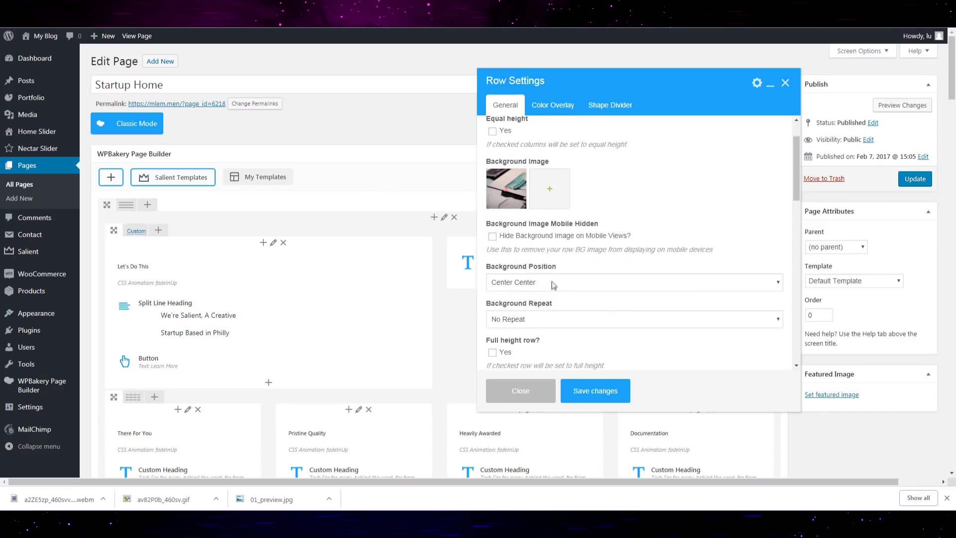
scroll(554, 286, "down", 1)
scroll(549, 300, "down", 1)
scroll(538, 297, "down", 1)
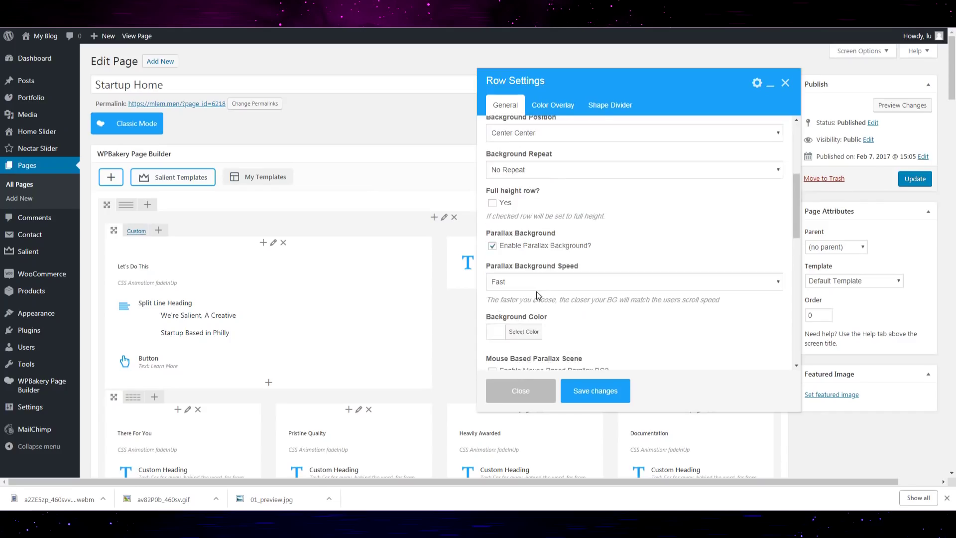
scroll(538, 291, "down", 1)
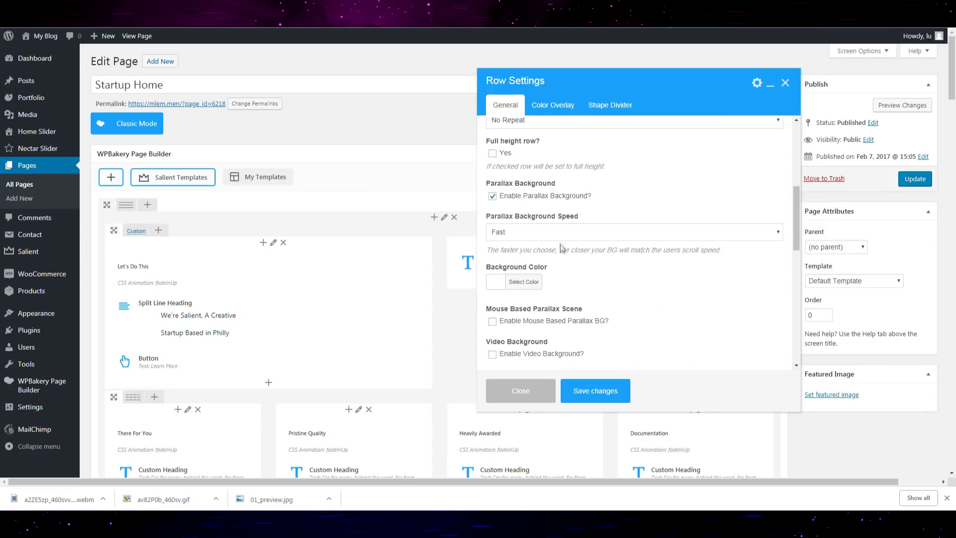
Keep the parallax speed at Fast and view the black medium-strength colour overlay.
left_click(560, 238)
left_click(529, 274)
scroll(563, 290, "down", 1)
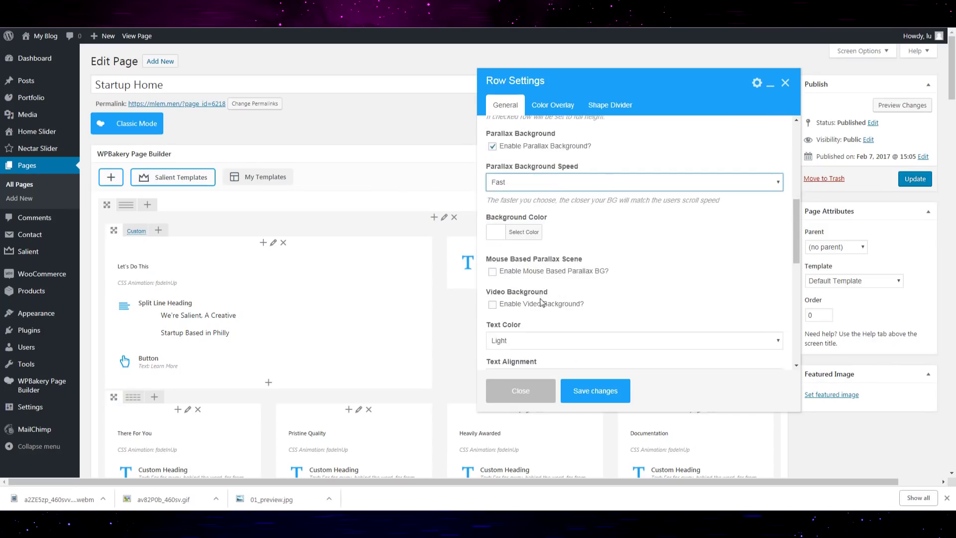
scroll(542, 301, "down", 2)
scroll(543, 259, "down", 1)
scroll(544, 267, "down", 1)
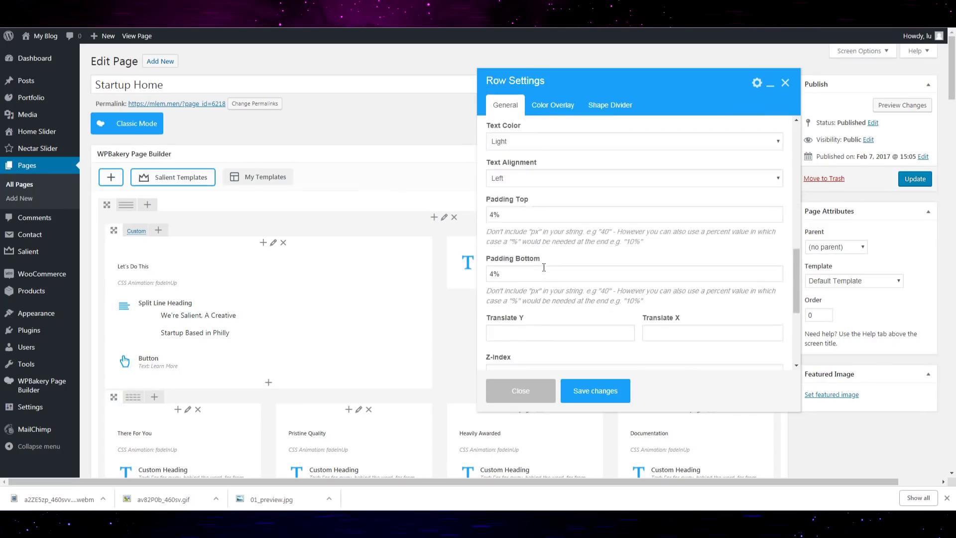
scroll(544, 268, "down", 1)
scroll(561, 276, "down", 3)
scroll(561, 276, "down", 1)
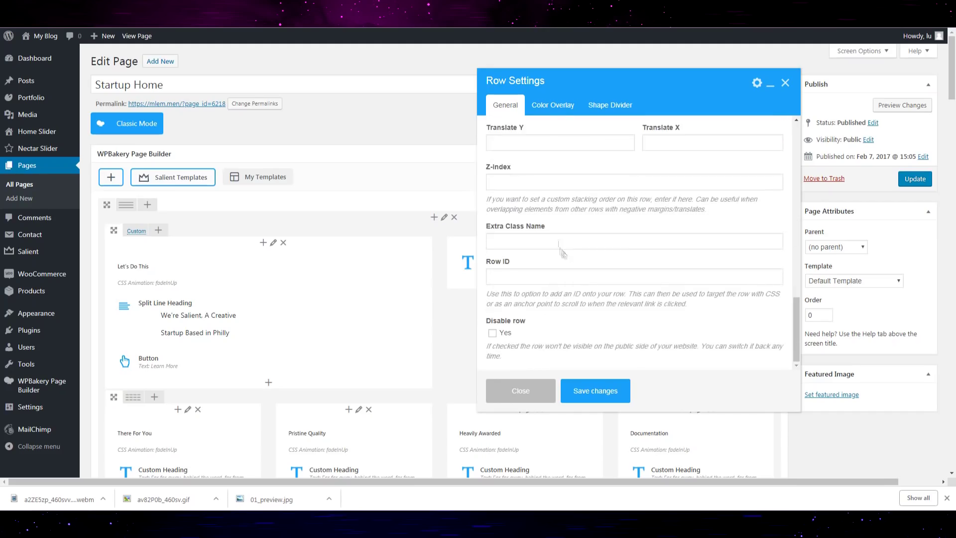
left_click(553, 105)
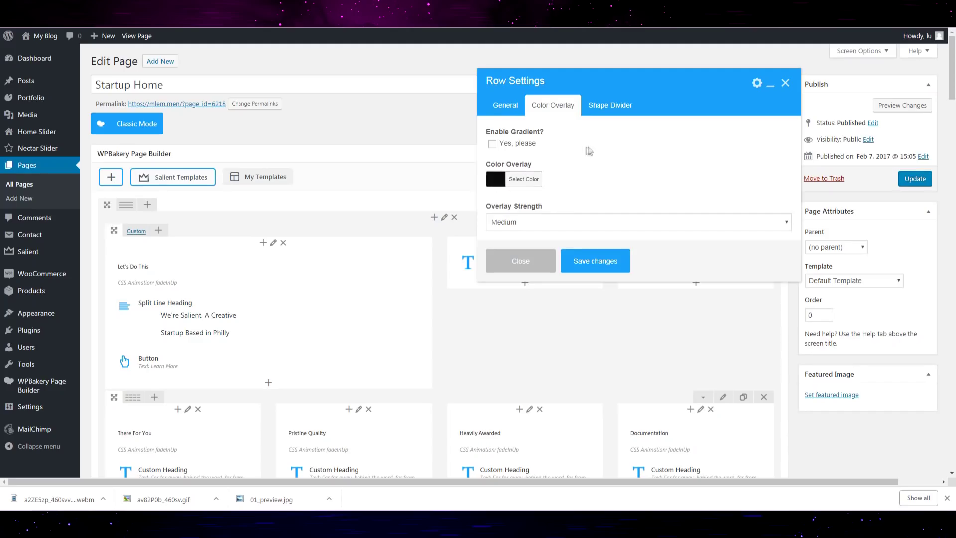
Check the background image options, then reach the Shape Divider tab, divider still disabled.
scroll(560, 169, "down", 1)
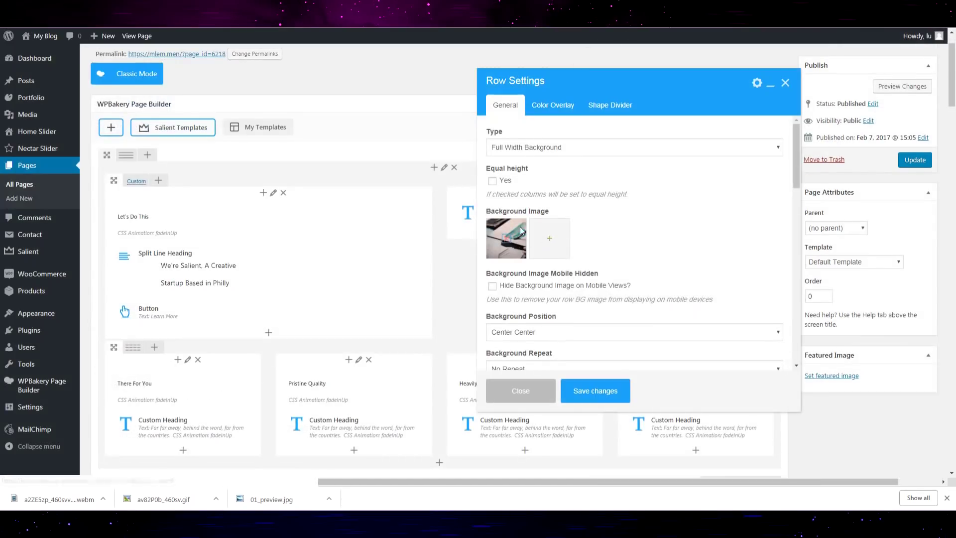
right_click(519, 228)
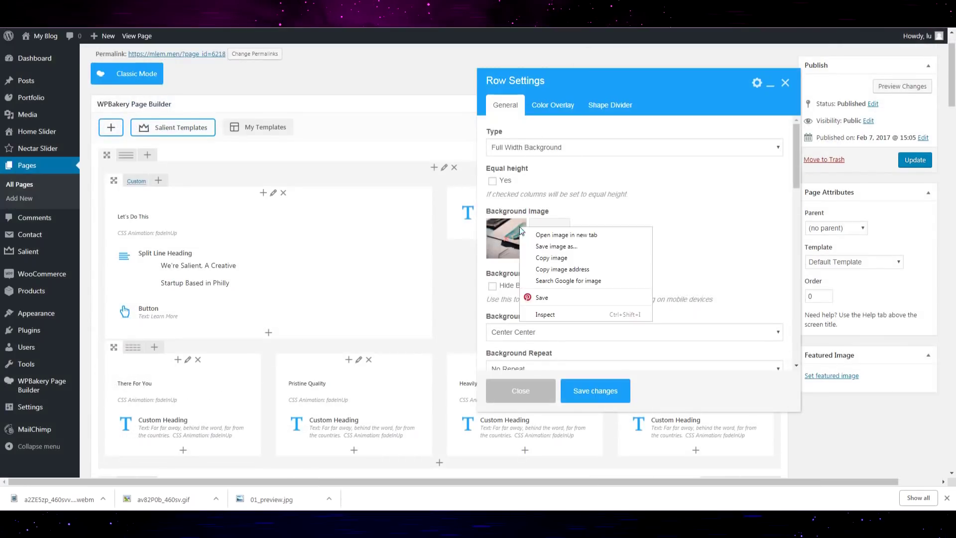
left_click(536, 234)
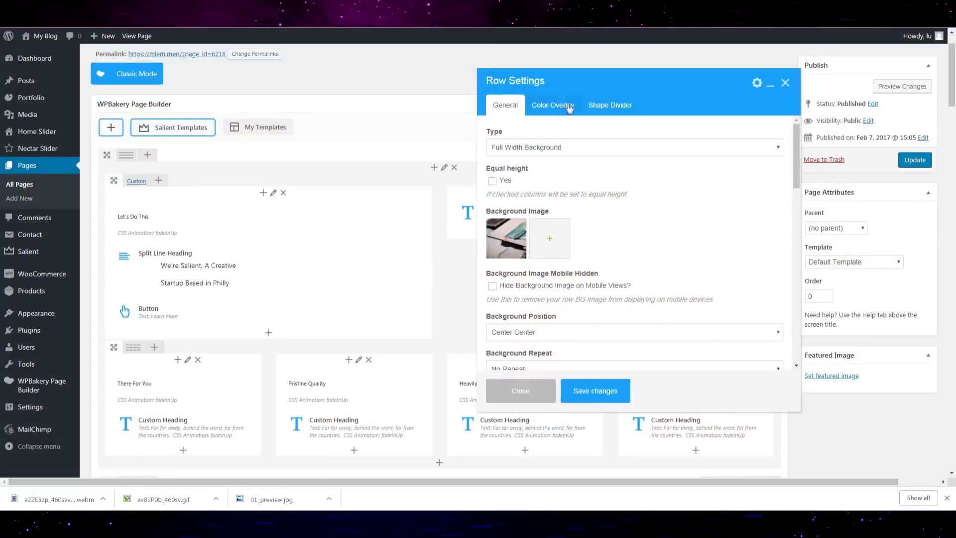
left_click(570, 108)
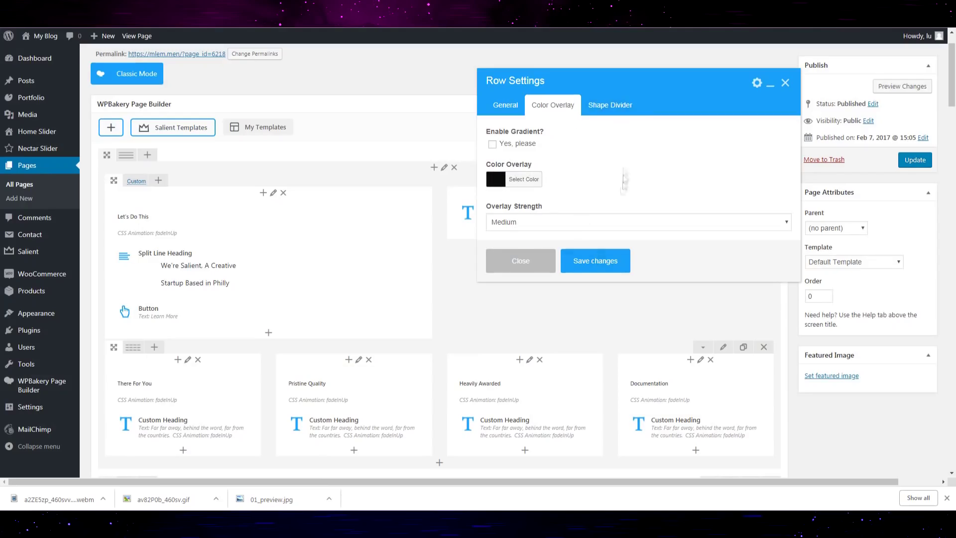
left_click(616, 108)
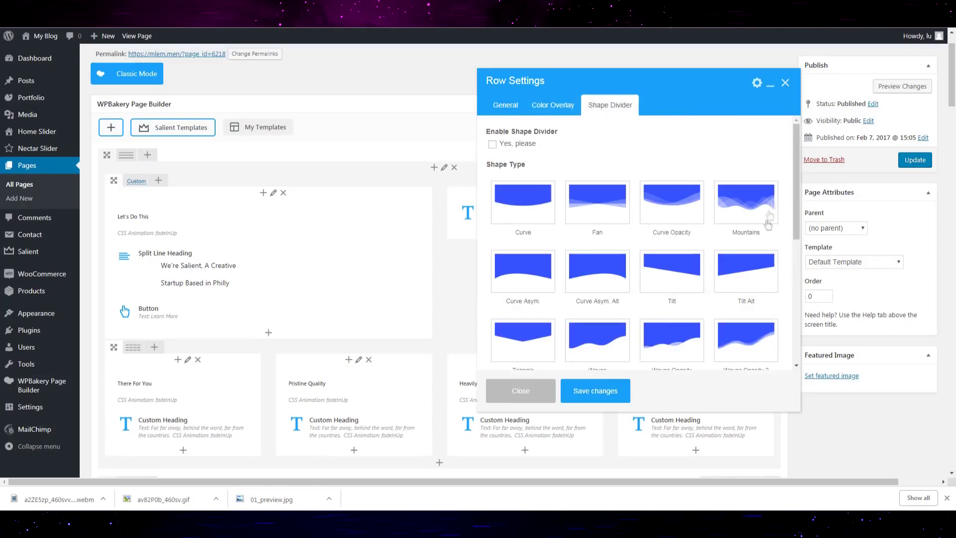
Browse the hero row's shape divider types and options, then open the Shape Divider Color chooser.
scroll(685, 204, "down", 1)
scroll(682, 204, "down", 1)
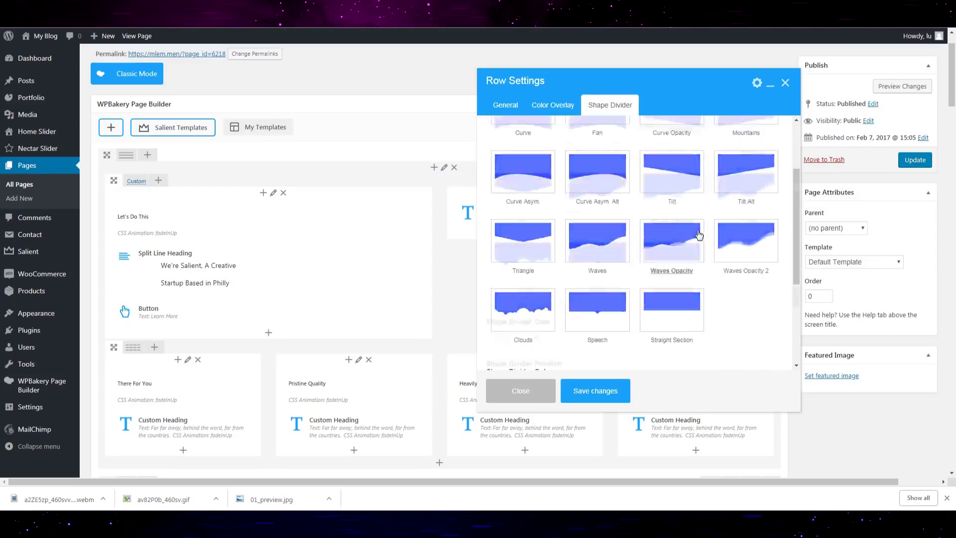
scroll(622, 189, "up", 2)
scroll(643, 234, "down", 2)
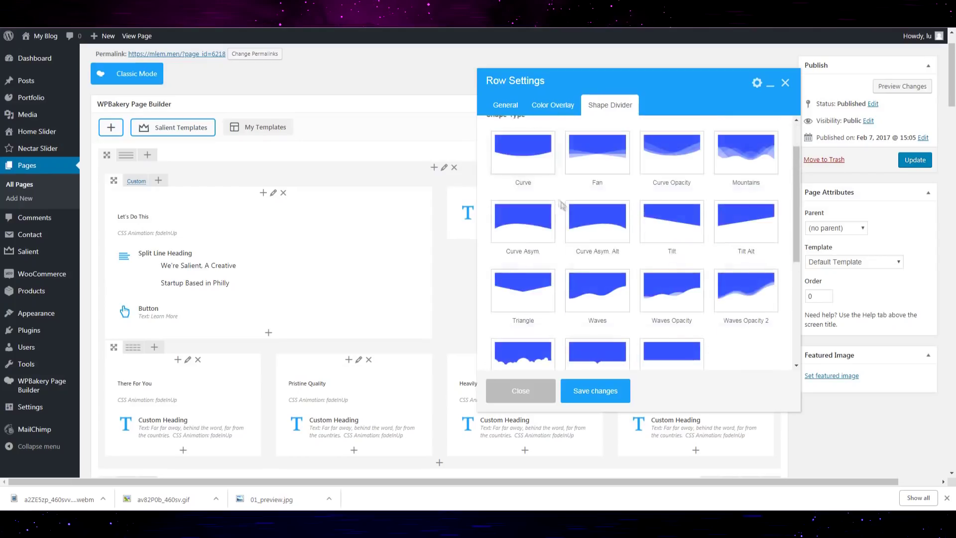
scroll(643, 235, "up", 2)
scroll(658, 236, "down", 3)
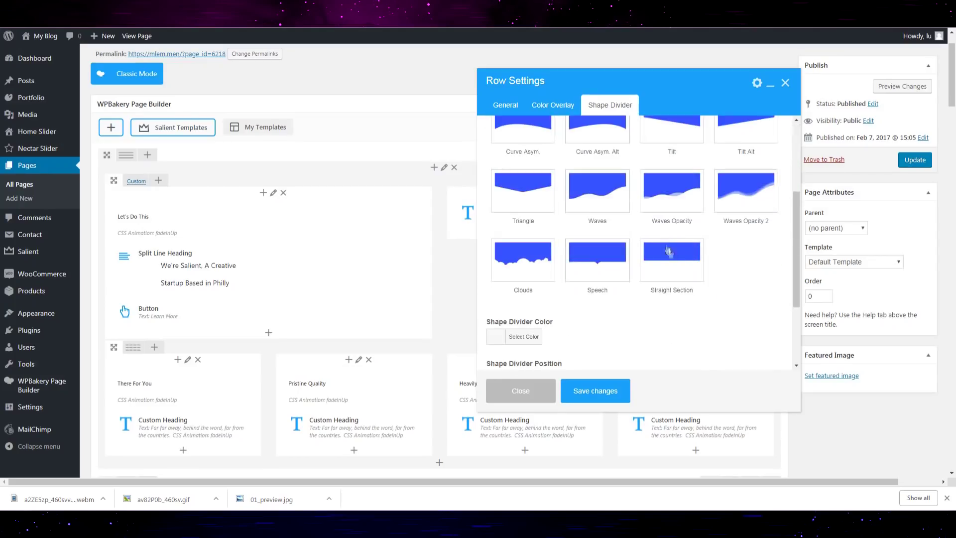
scroll(669, 252, "up", 1)
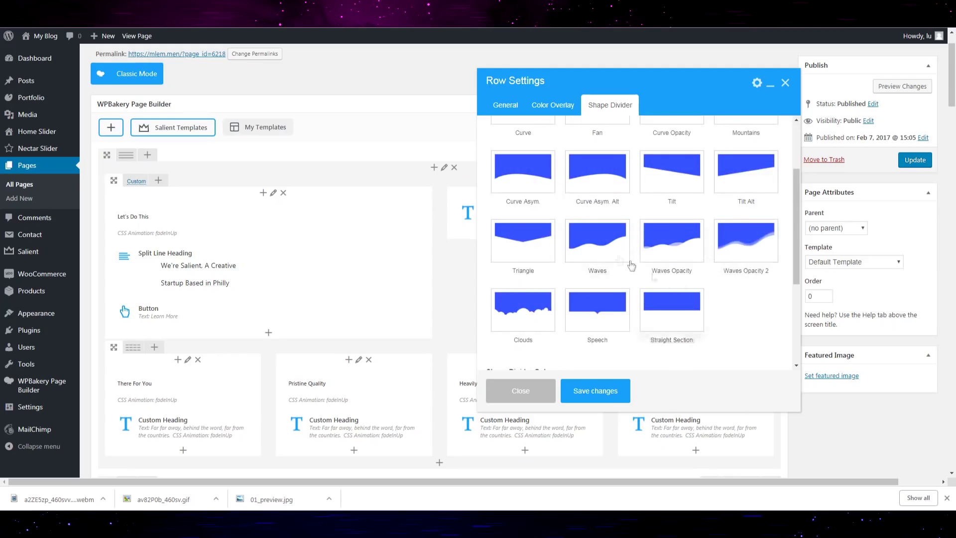
scroll(613, 257, "up", 2)
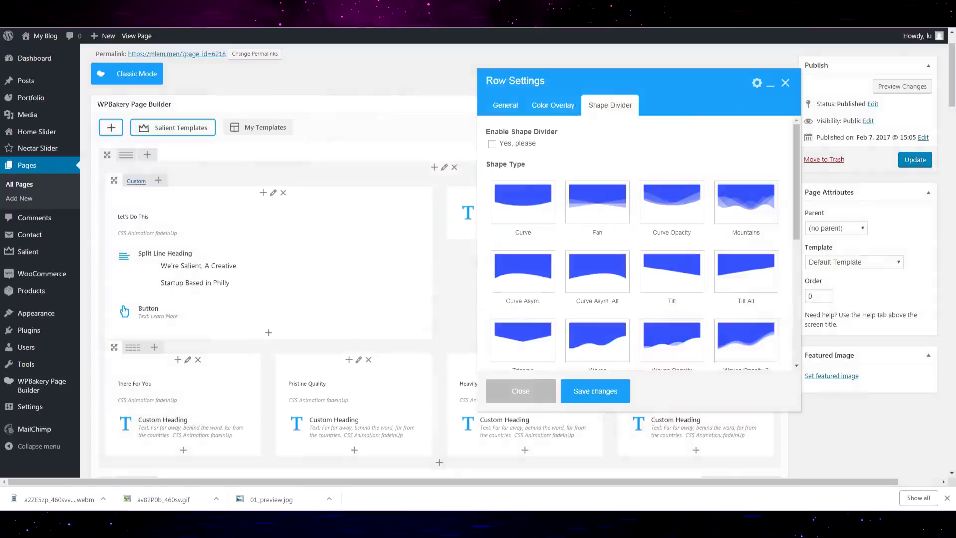
scroll(657, 234, "down", 2)
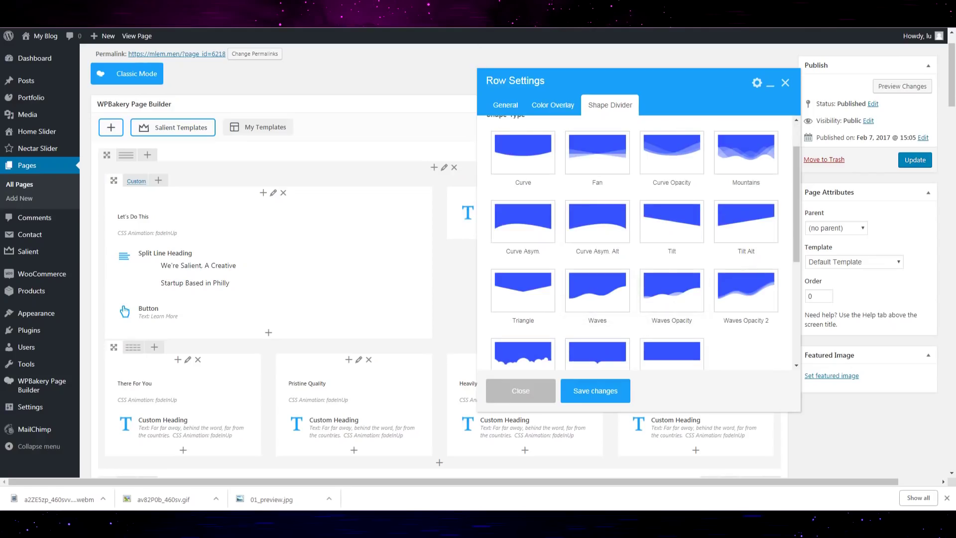
scroll(682, 324, "down", 2)
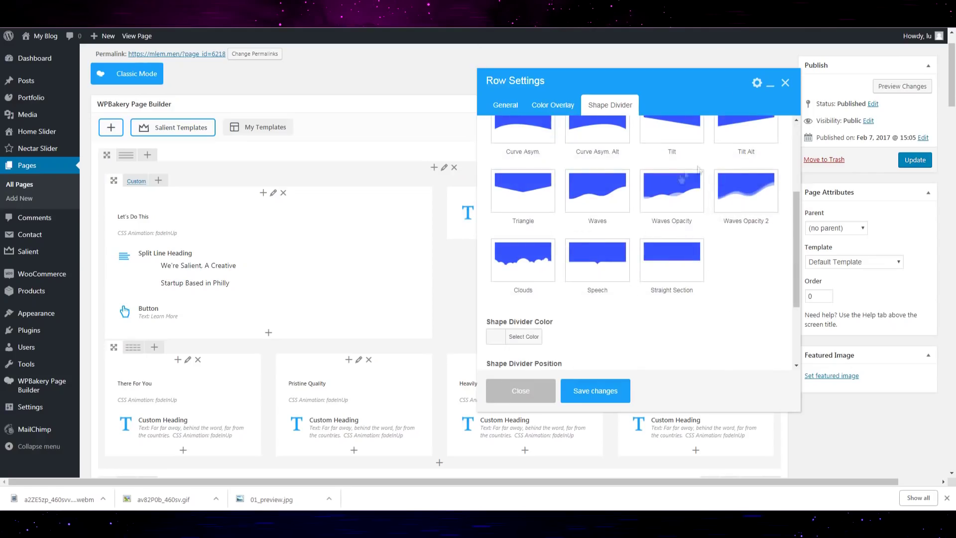
scroll(555, 170, "up", 3)
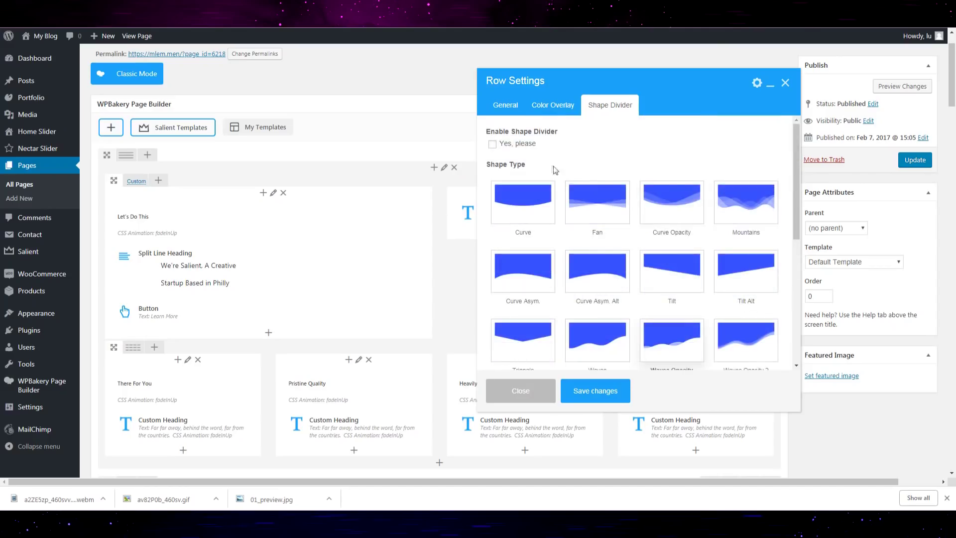
scroll(692, 295, "down", 2)
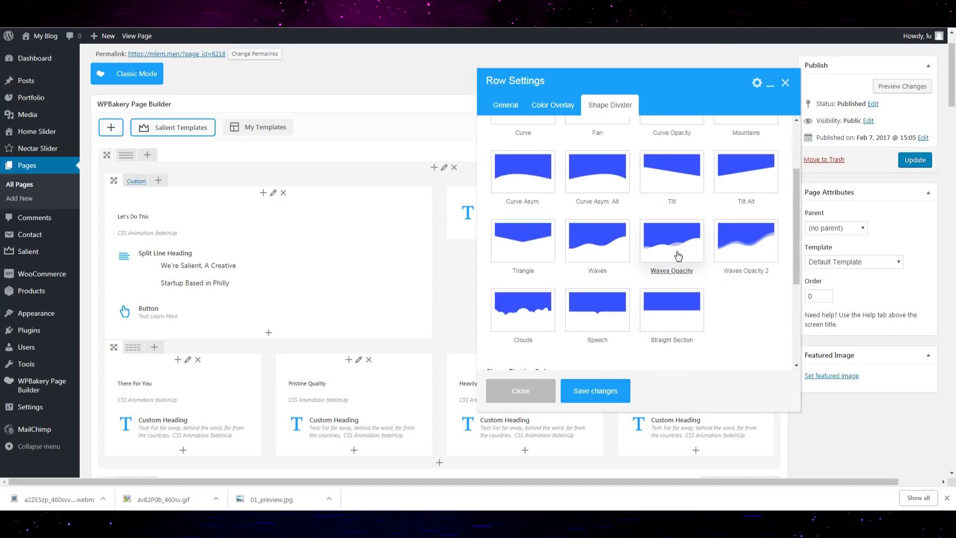
scroll(742, 303, "up", 2)
scroll(737, 299, "down", 1)
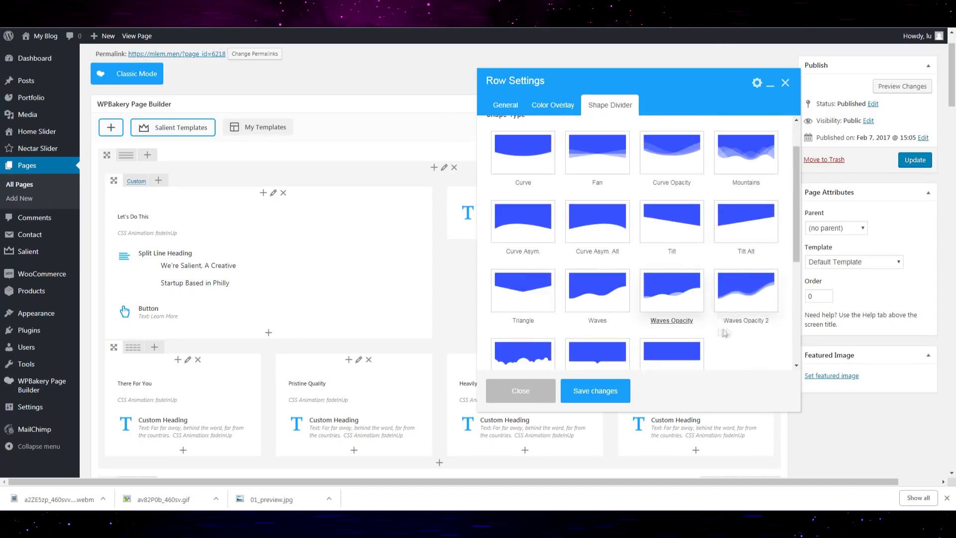
scroll(732, 301, "down", 2)
scroll(607, 348, "down", 1)
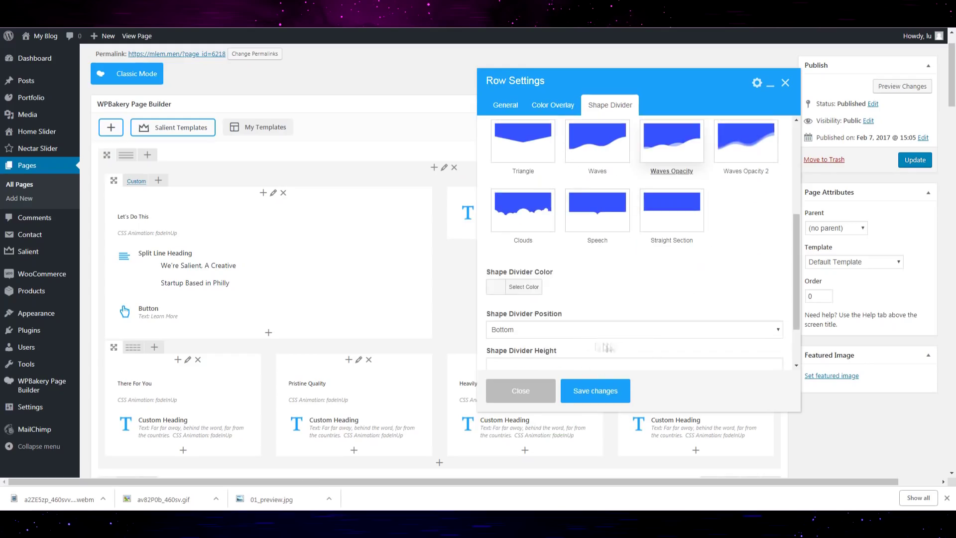
scroll(558, 296, "down", 1)
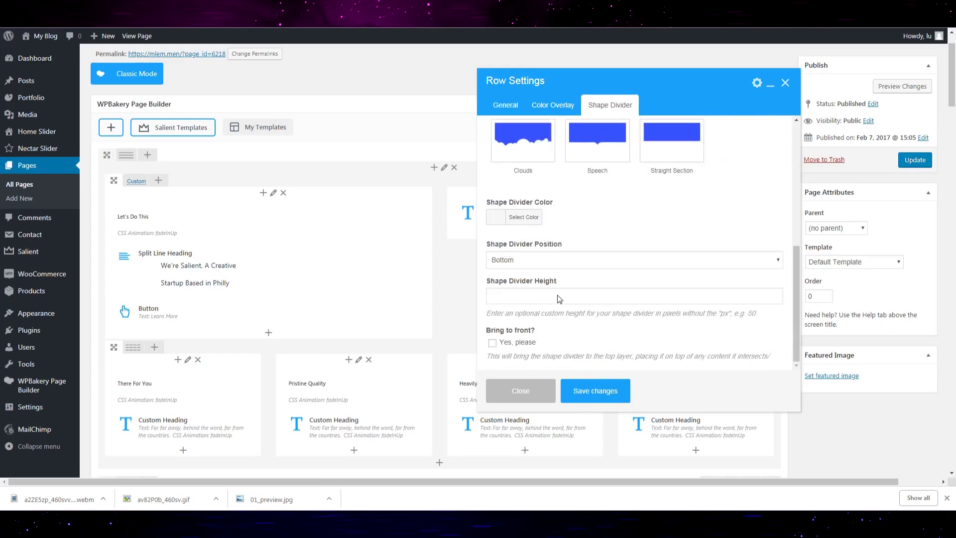
left_click(491, 224)
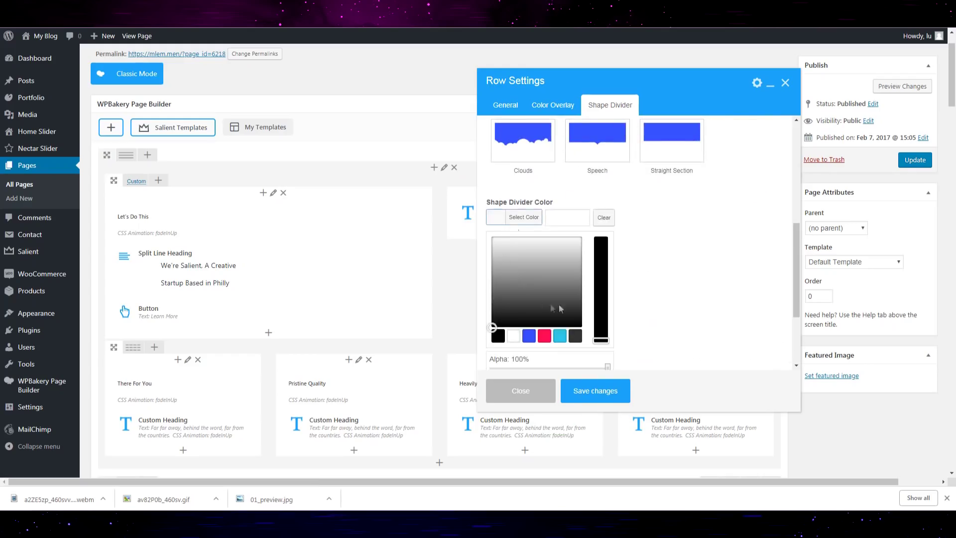
Make the shape divider red (#ff1053) and place it at both bottom and top.
left_click(545, 337)
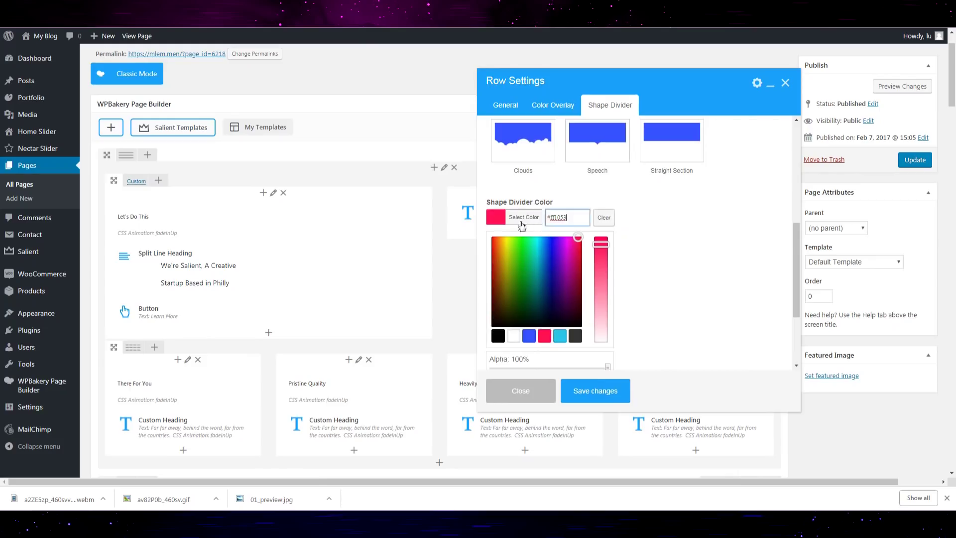
left_click(672, 255)
scroll(673, 255, "down", 2)
left_click(561, 260)
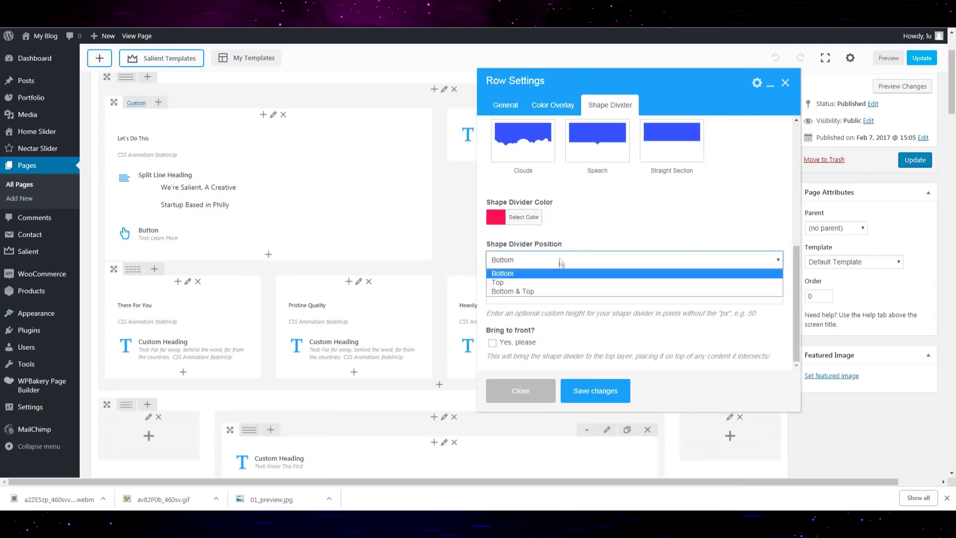
left_click(554, 291)
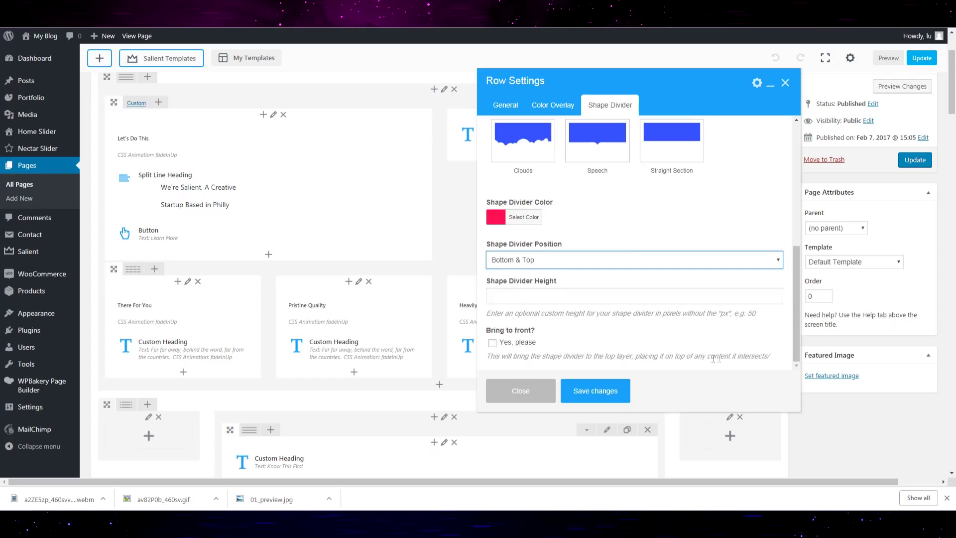
Bring the divider in front of content with 'Yes, please' and save the row settings.
left_click(508, 348)
left_click(540, 302)
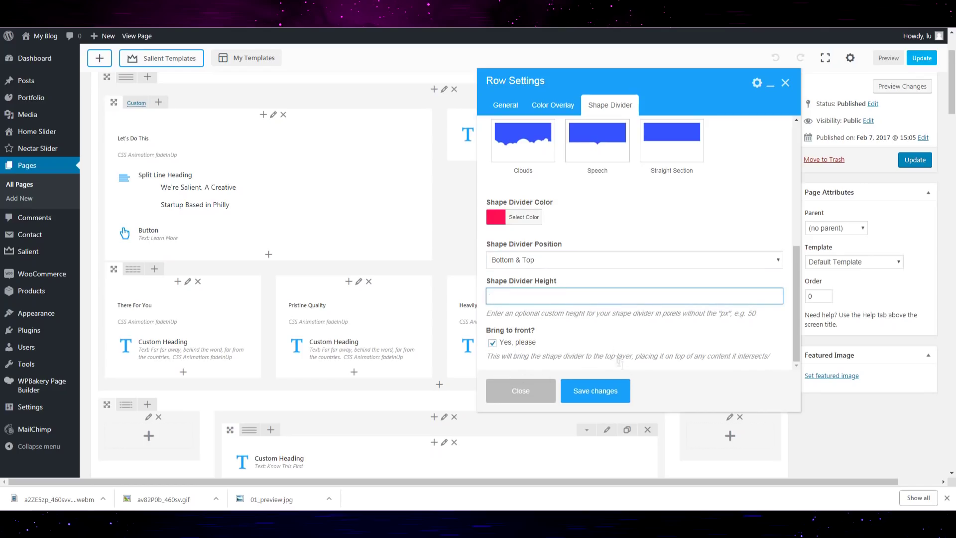
left_click(623, 393)
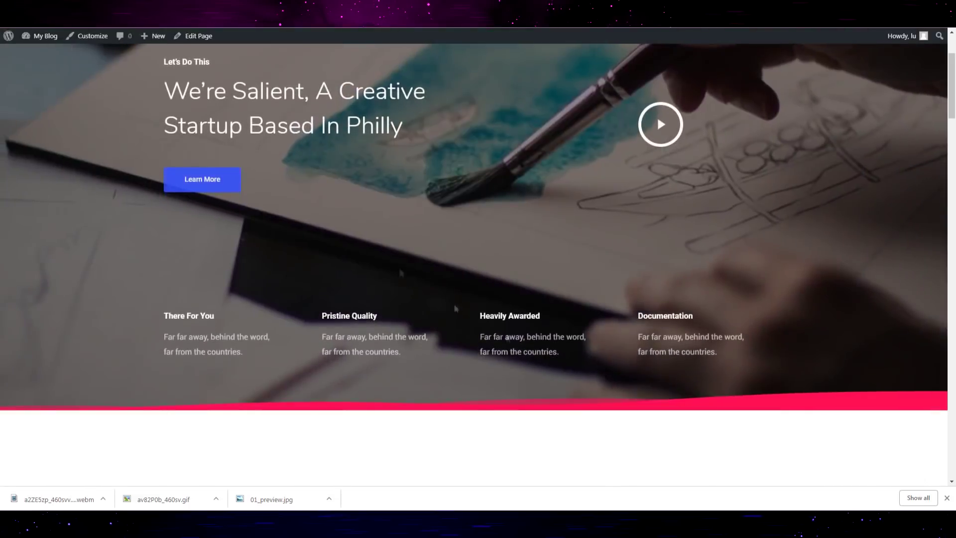
Scroll the live page to inspect the red top and bottom dividers, then go back to the editor.
scroll(743, 351, "up", 3)
scroll(742, 351, "down", 3)
scroll(777, 357, "down", 3)
scroll(784, 362, "up", 5)
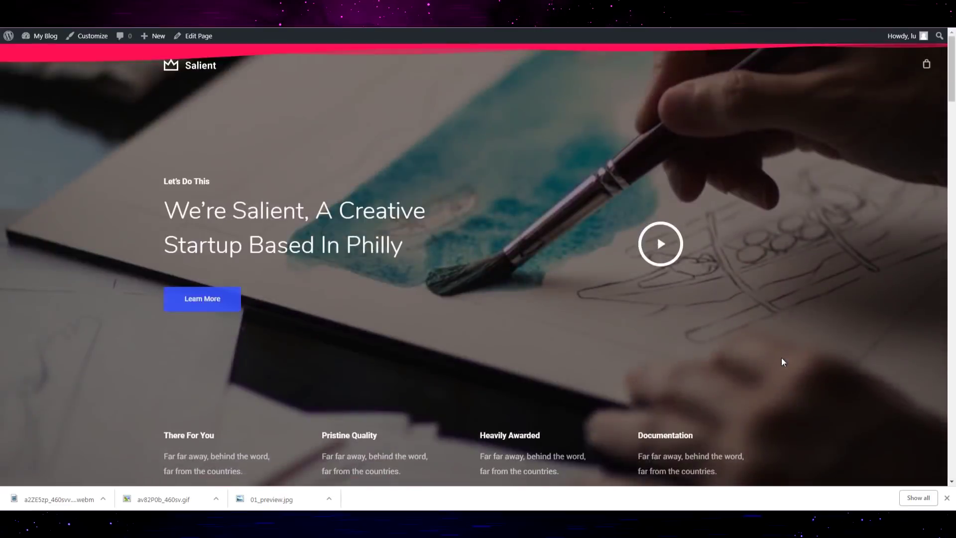
scroll(782, 360, "down", 3)
scroll(792, 390, "up", 4)
scroll(762, 392, "down", 1)
scroll(657, 239, "up", 1)
scroll(658, 282, "down", 4)
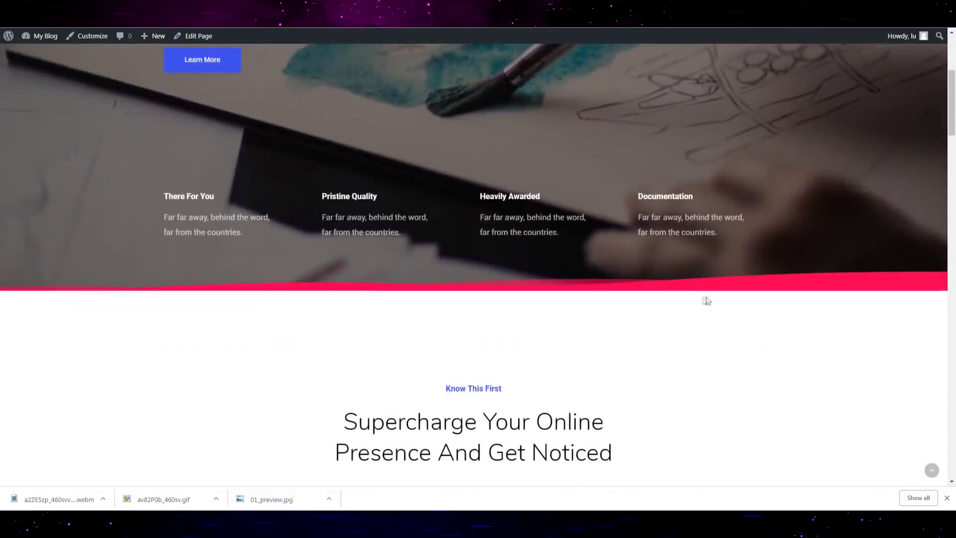
scroll(731, 299, "up", 5)
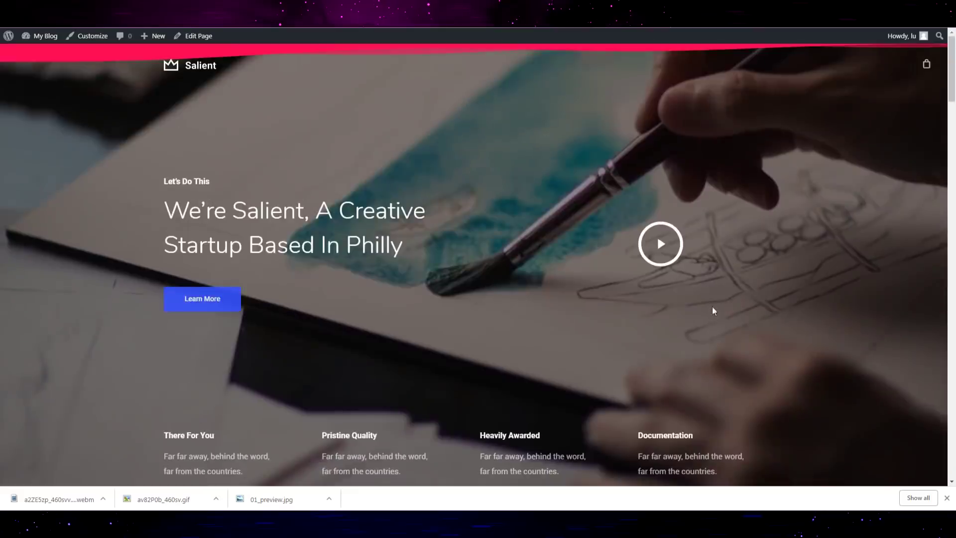
scroll(715, 311, "down", 2)
scroll(715, 317, "down", 1)
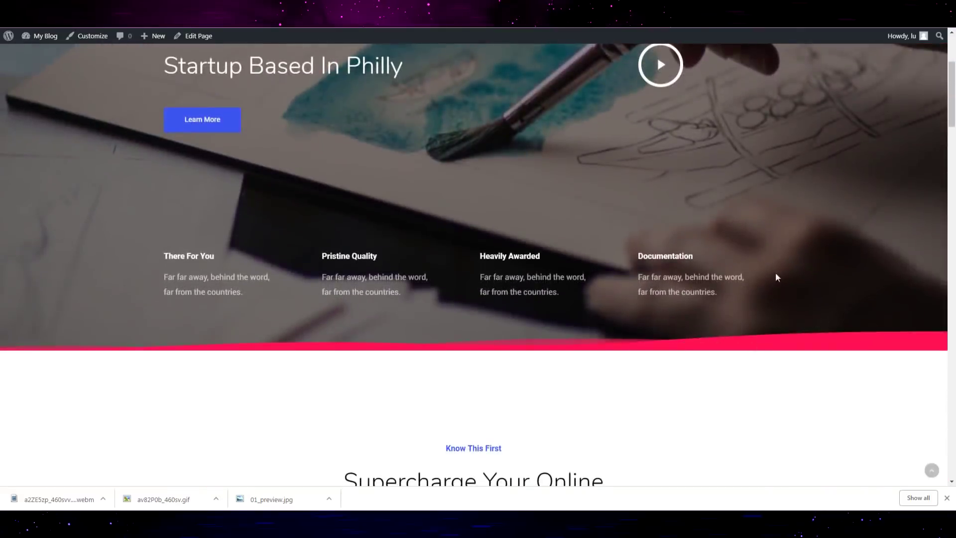
scroll(782, 274, "up", 3)
key("alt+Left")
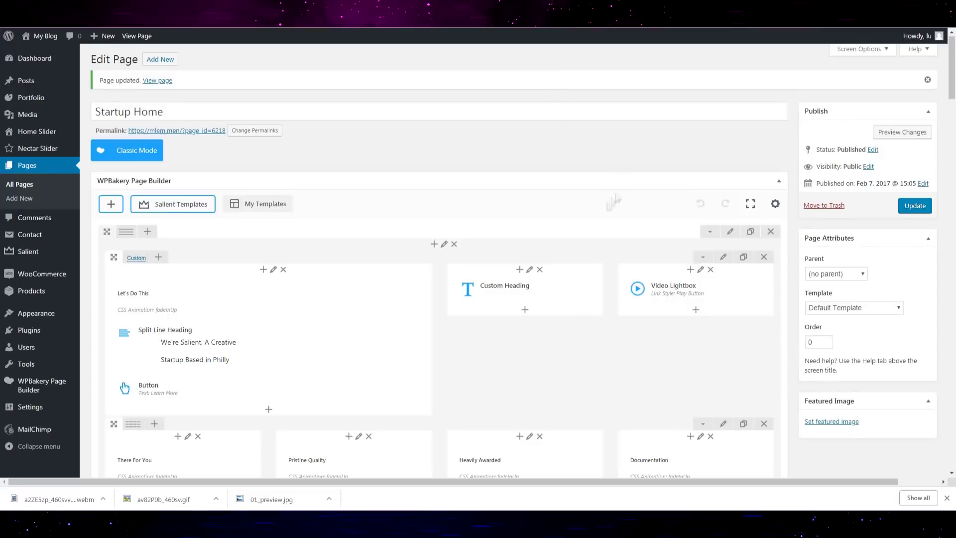
Open the hero row's shape divider options and choose the Mountains shape.
scroll(614, 313, "down", 2)
scroll(543, 351, "down", 3)
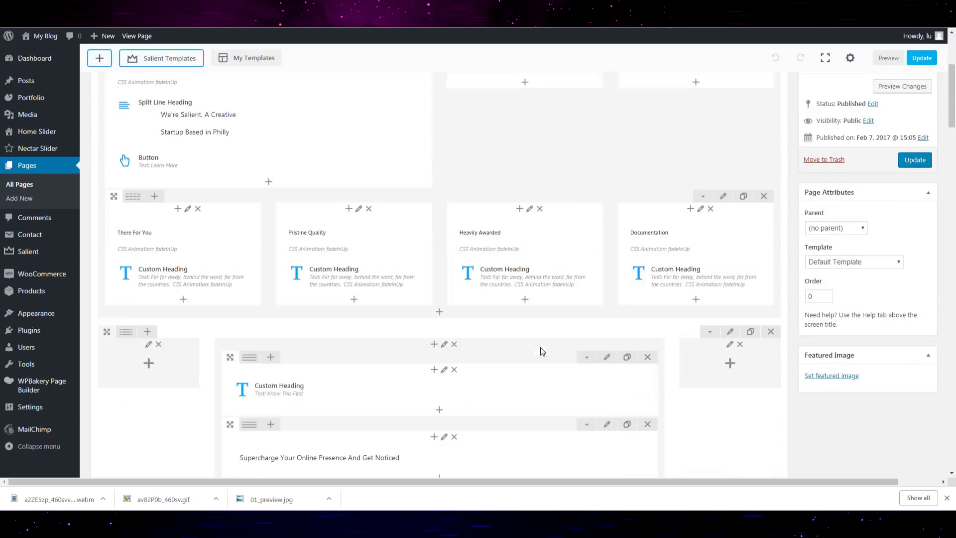
scroll(576, 337, "up", 2)
scroll(656, 103, "up", 2)
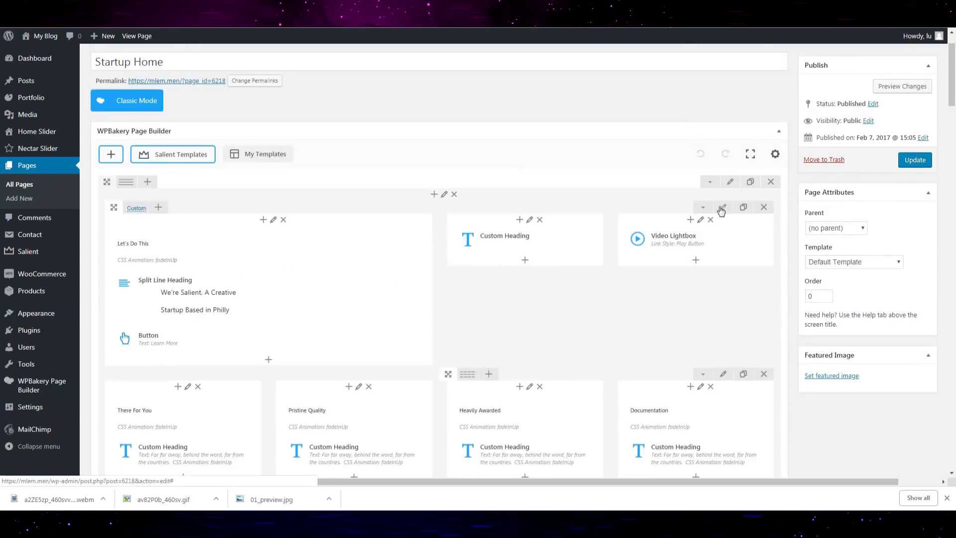
left_click(728, 182)
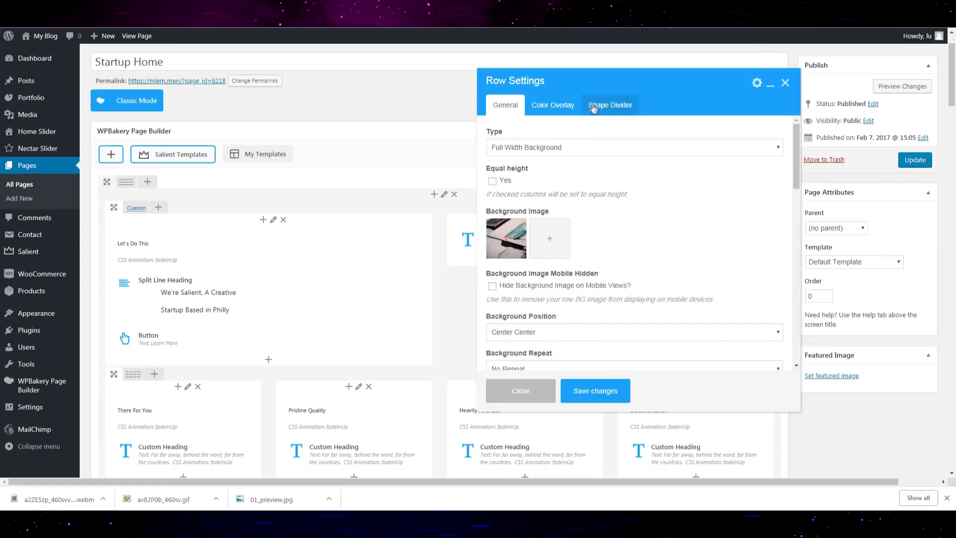
left_click(594, 104)
scroll(499, 232, "down", 1)
left_click(738, 187)
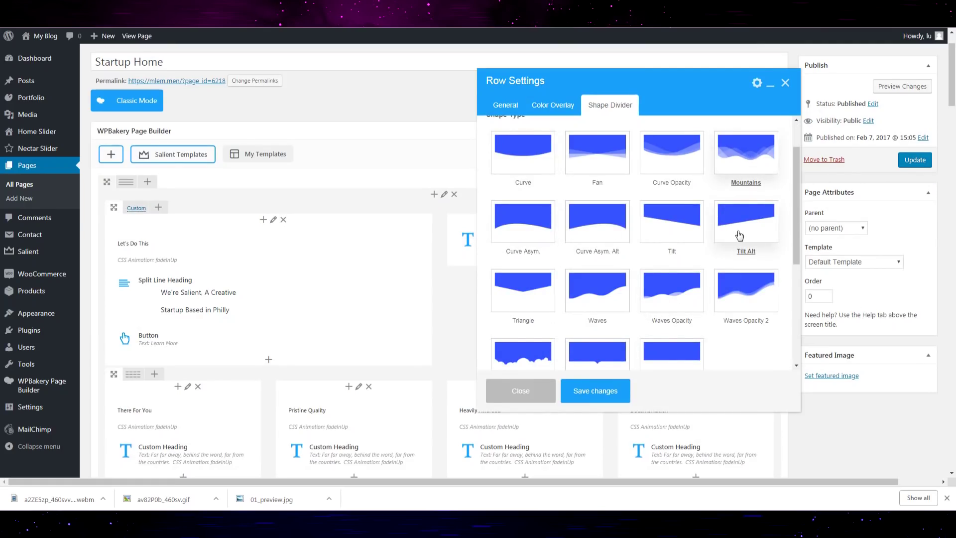
Place the divider only at the bottom, 50 px tall, and save the row settings.
scroll(700, 279, "down", 2)
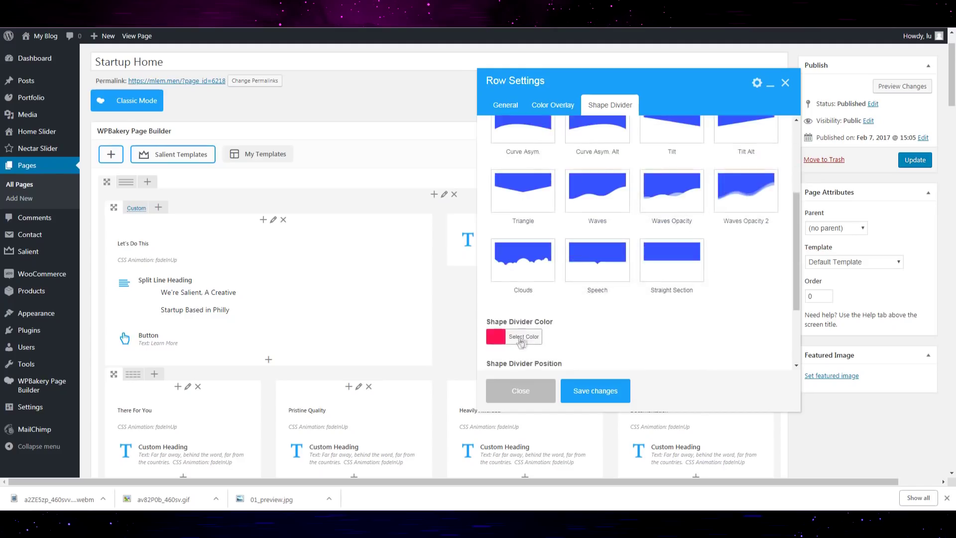
scroll(521, 341, "down", 2)
left_click(535, 269)
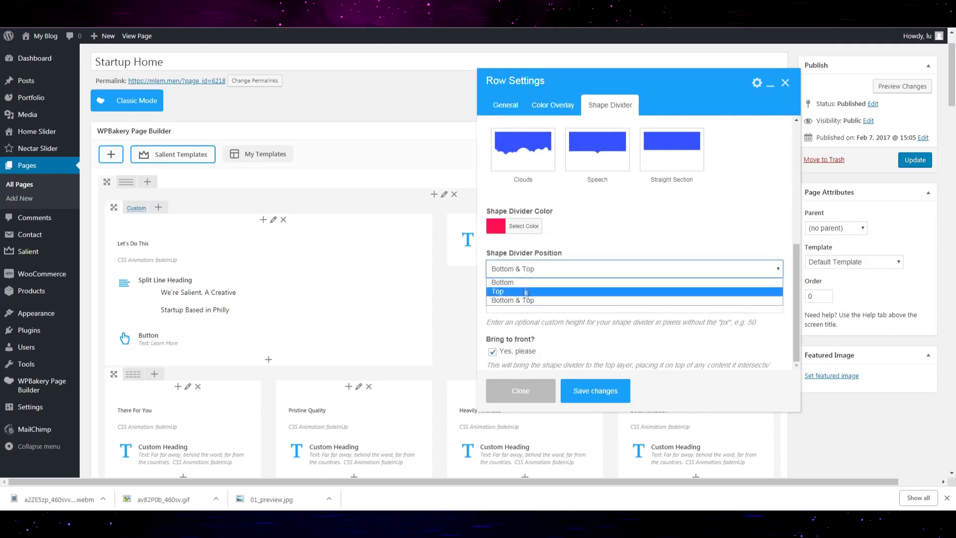
left_click(503, 283)
scroll(611, 285, "down", 3)
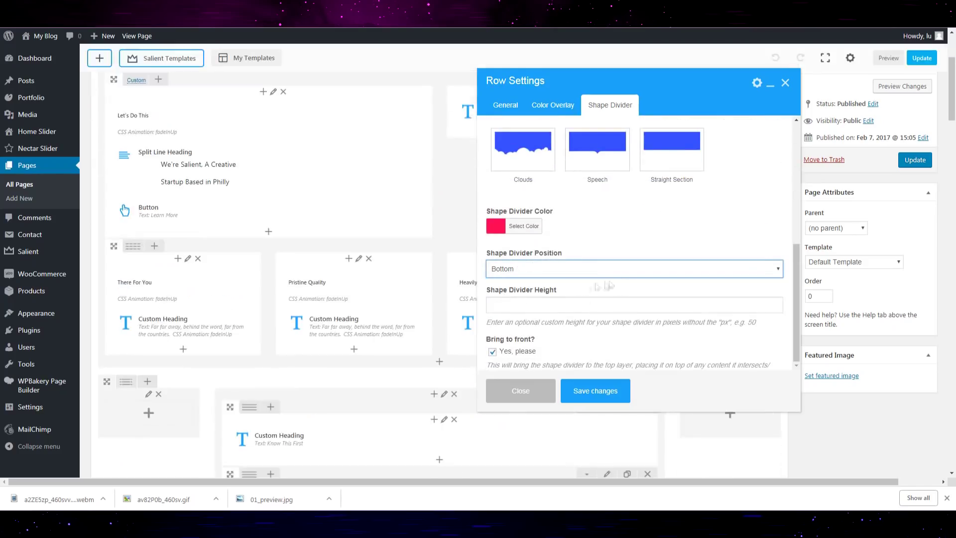
left_click(524, 305)
type("50")
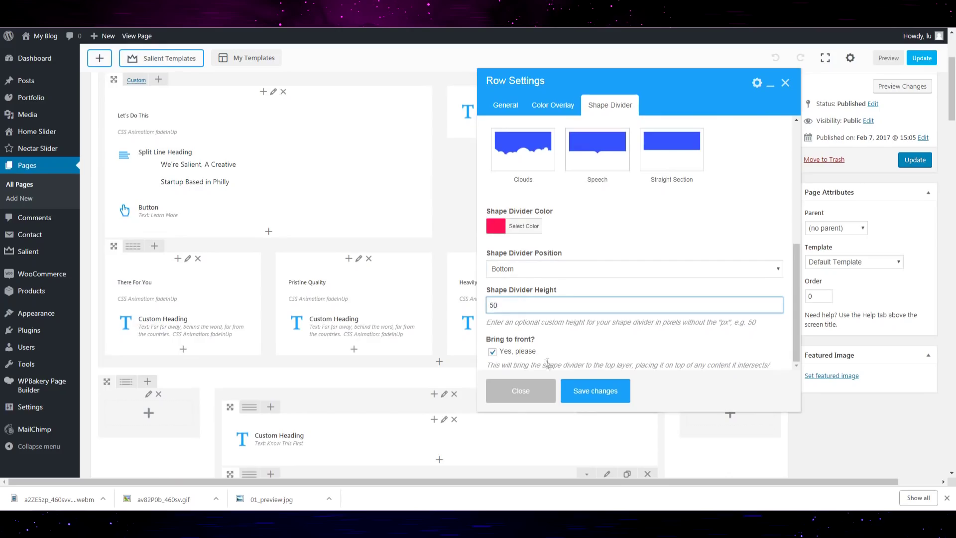
left_click(594, 392)
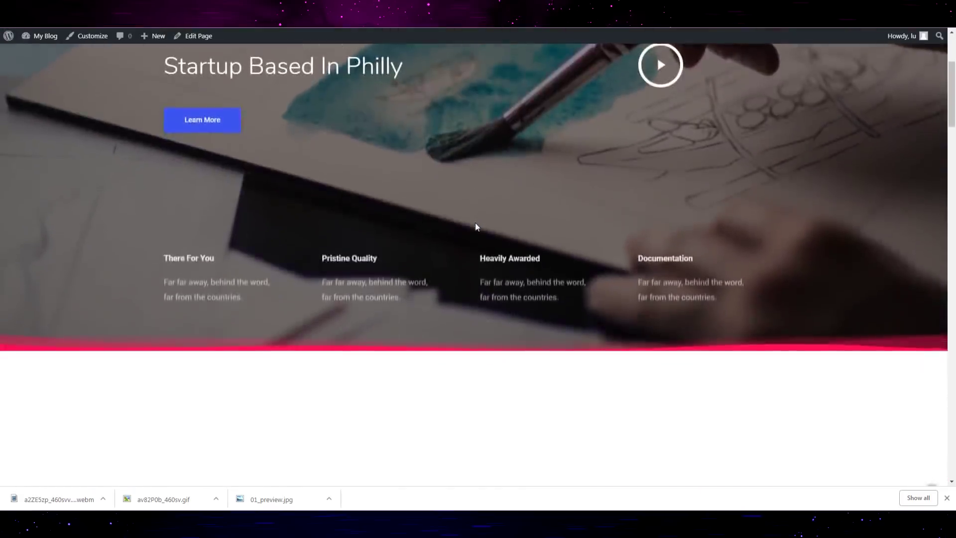
scroll(476, 227, "down", 2)
Scroll the updated Startup Home page and reopen the hero row's settings.
scroll(757, 269, "up", 2)
scroll(748, 249, "up", 2)
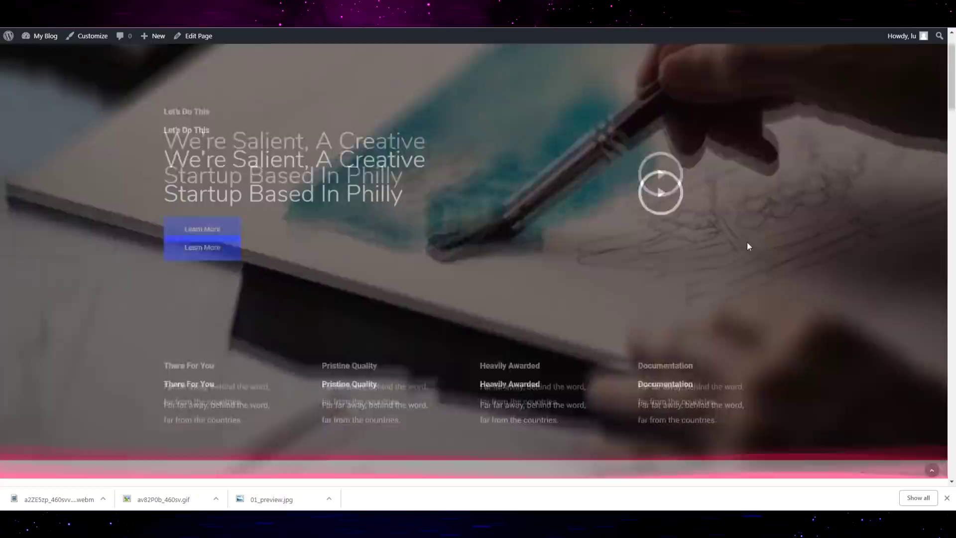
scroll(748, 241, "down", 3)
scroll(653, 280, "up", 2)
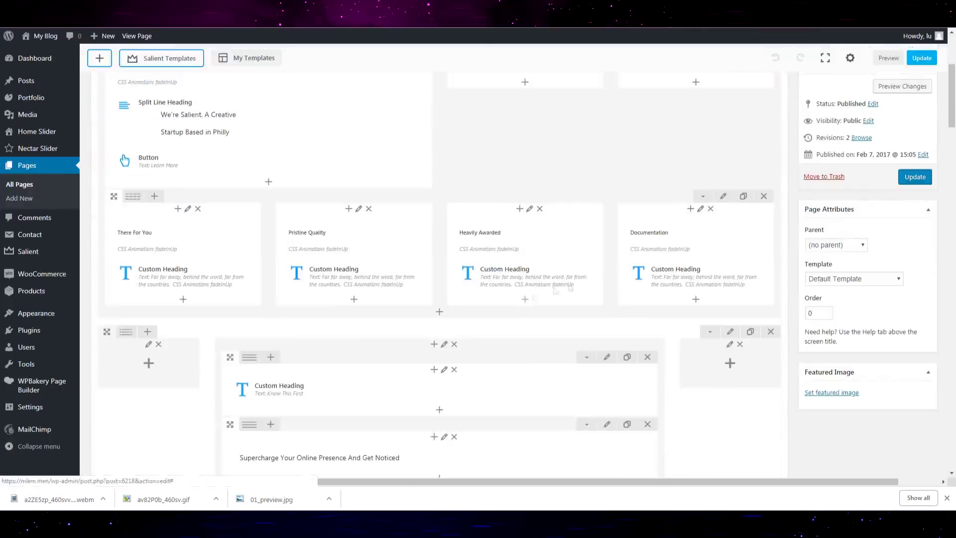
left_click(729, 234)
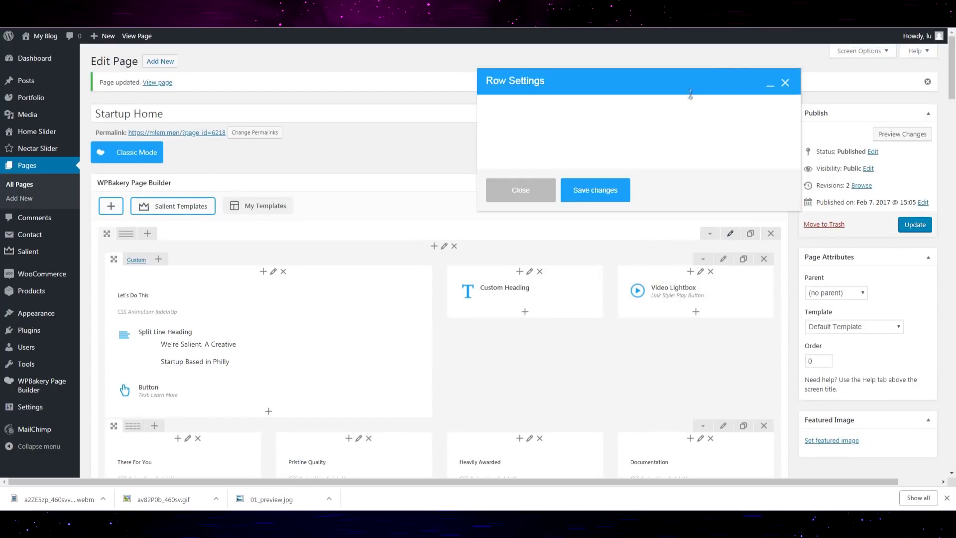
Untick 'Bring to front' for the red bottom divider and save the row settings.
left_click(629, 111)
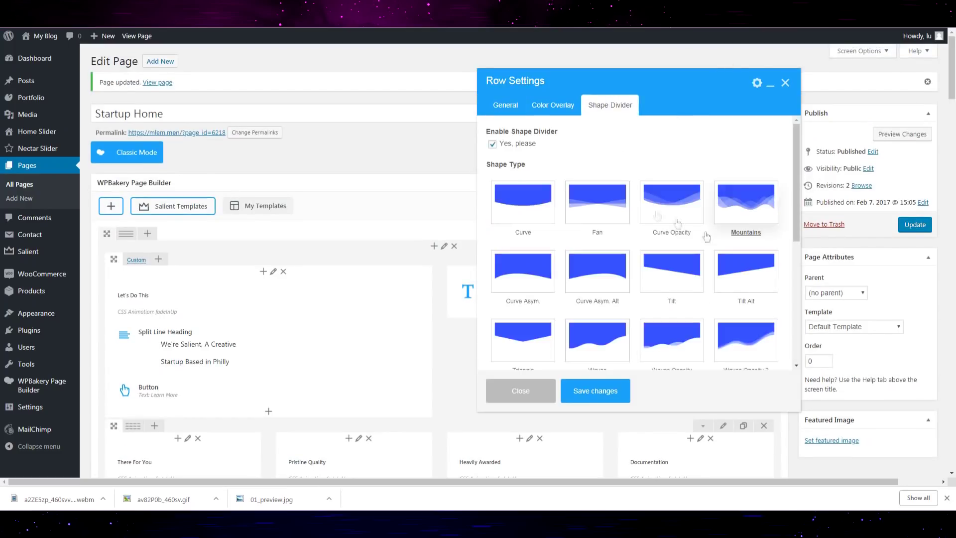
scroll(762, 239, "down", 3)
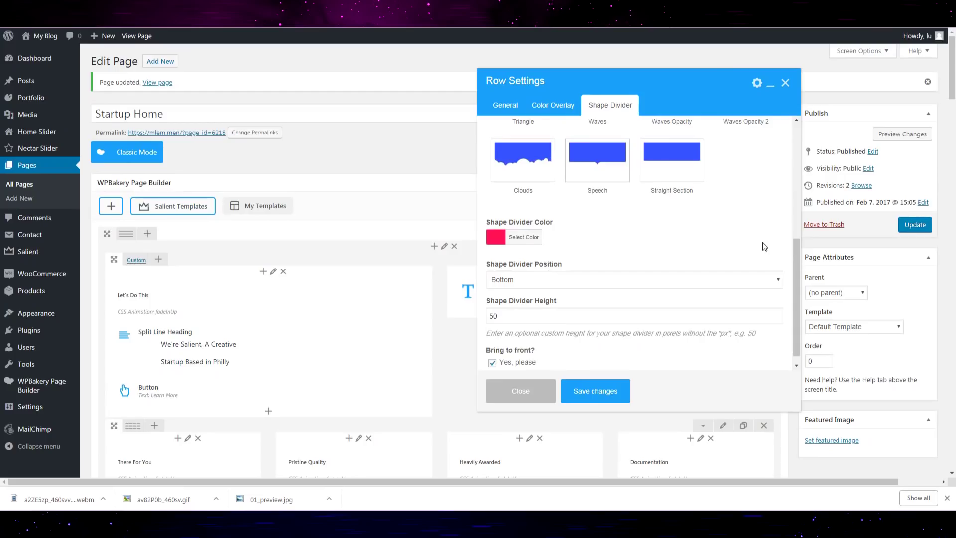
scroll(765, 246, "down", 1)
scroll(708, 293, "up", 2)
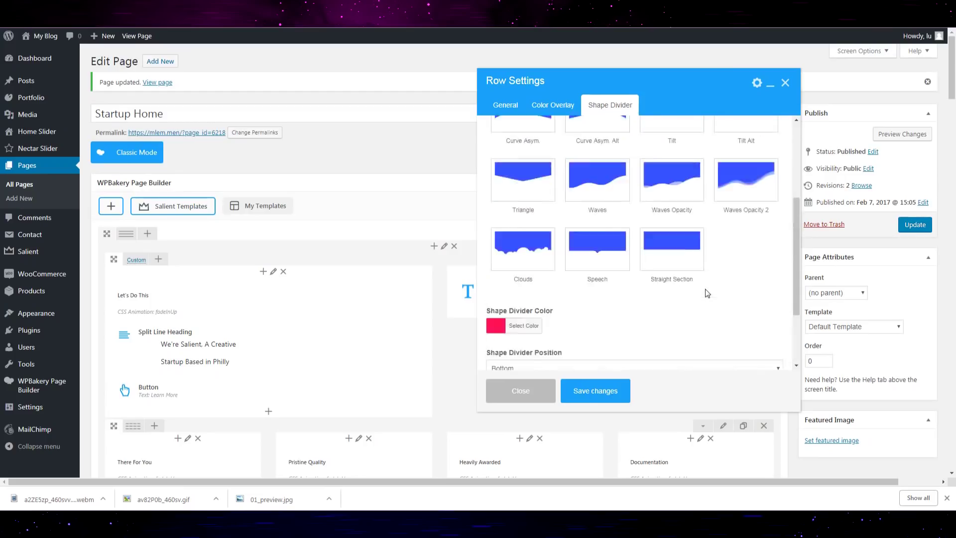
scroll(707, 293, "down", 2)
scroll(709, 285, "down", 1)
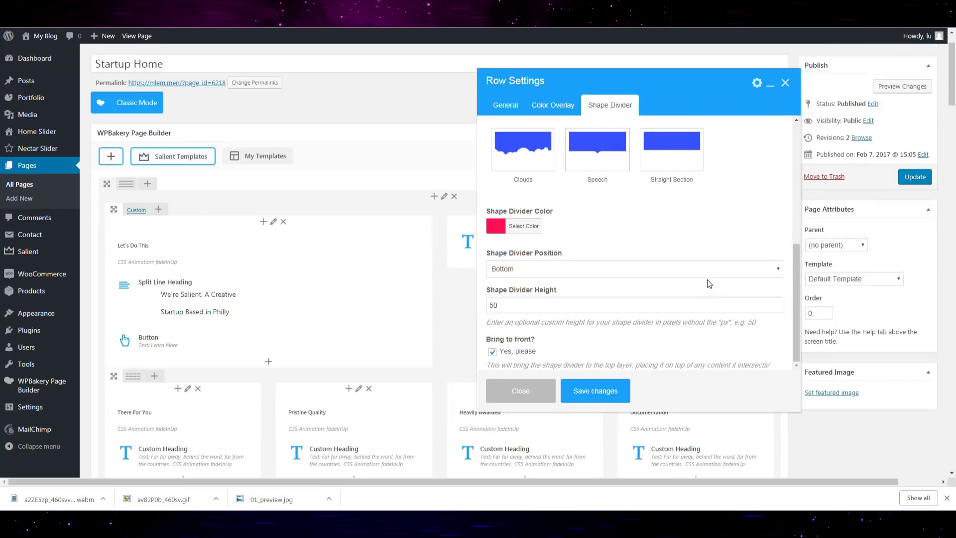
scroll(664, 319, "down", 3)
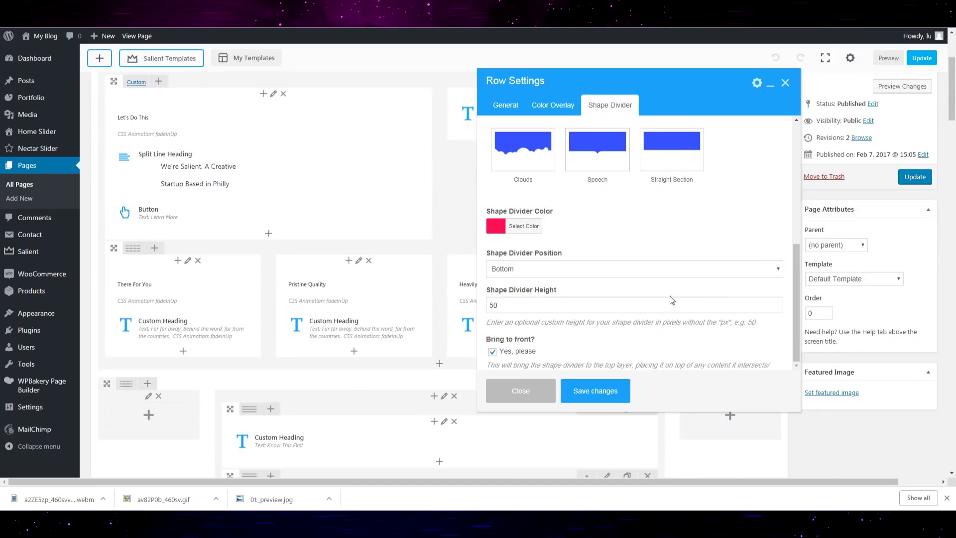
scroll(774, 317, "down", 1)
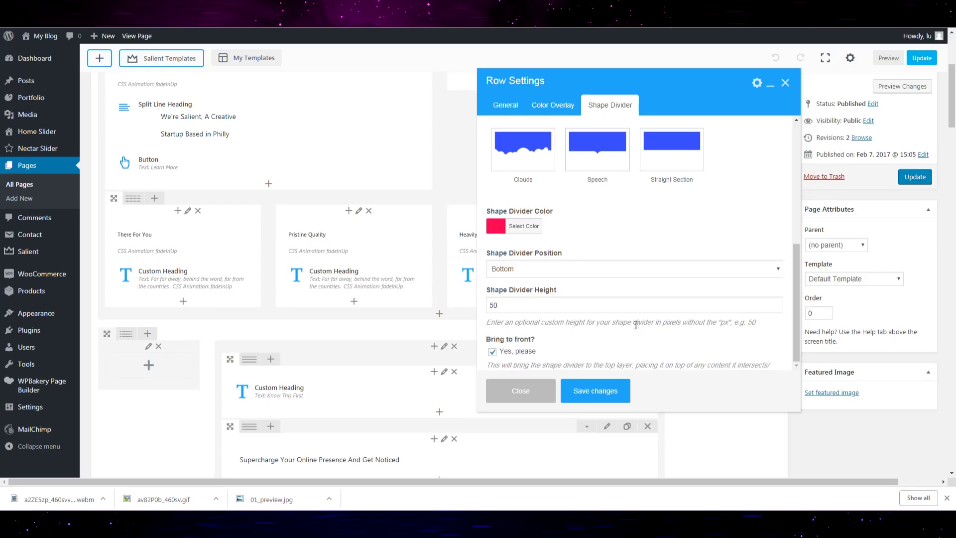
scroll(628, 340, "down", 1)
left_click(578, 394)
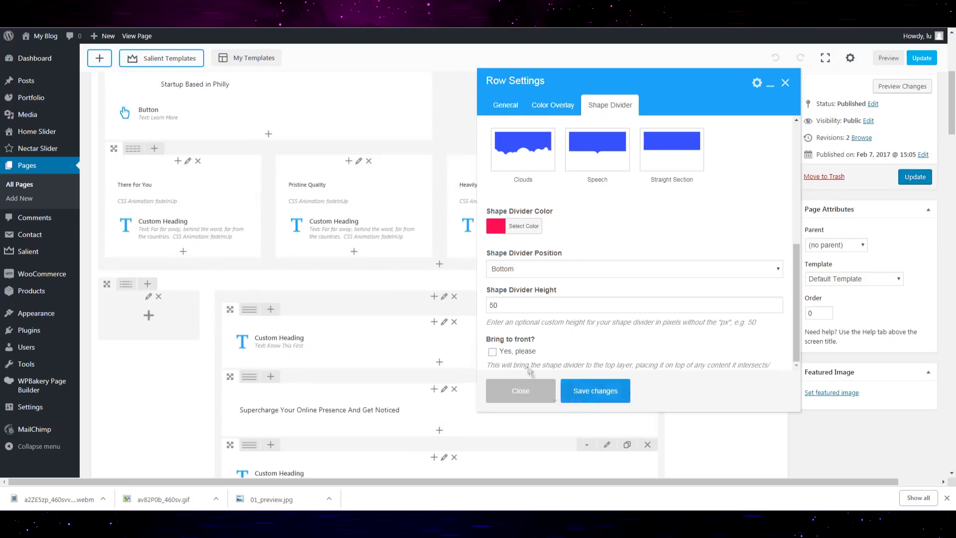
scroll(216, 335, "down", 3)
scroll(149, 354, "up", 2)
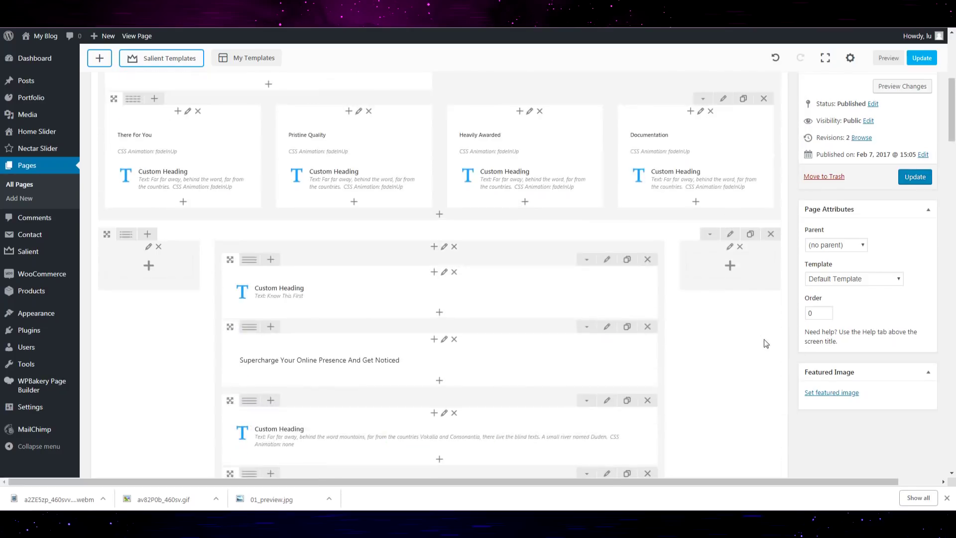
scroll(764, 342, "down", 1)
scroll(467, 334, "down", 2)
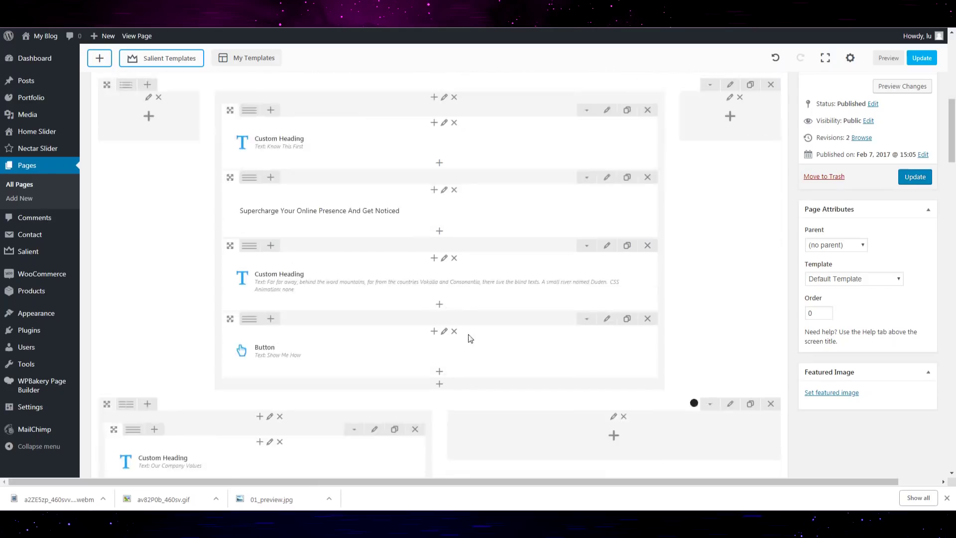
scroll(523, 309, "up", 3)
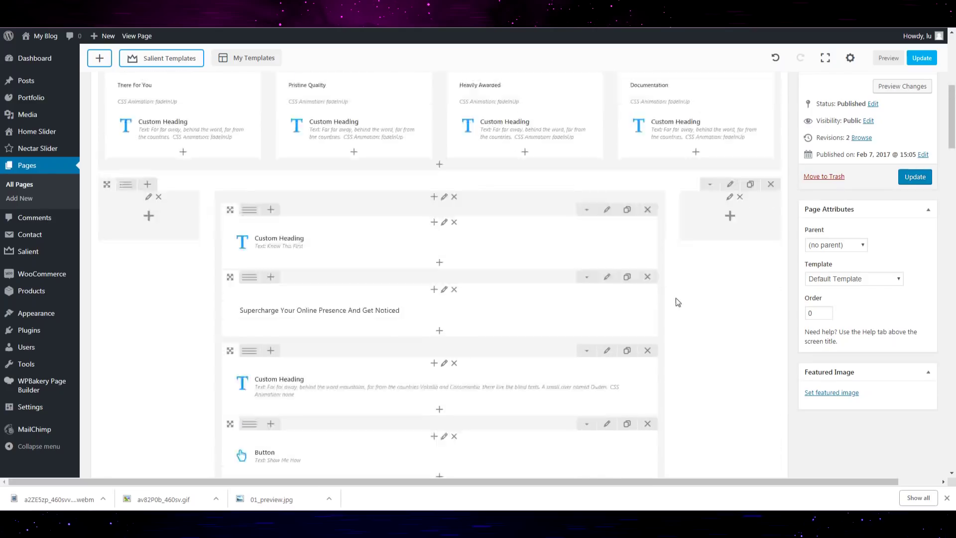
left_click_drag(632, 265, 643, 325)
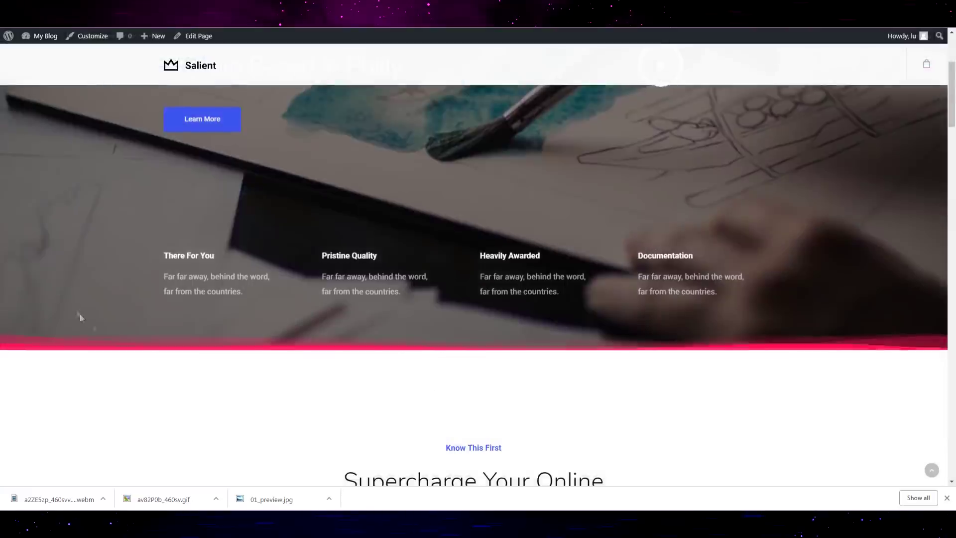
Scroll the live Startup Home page down to the footer and back to the top.
scroll(80, 314, "down", 7)
scroll(160, 320, "down", 4)
scroll(540, 267, "up", 4)
scroll(374, 298, "down", 6)
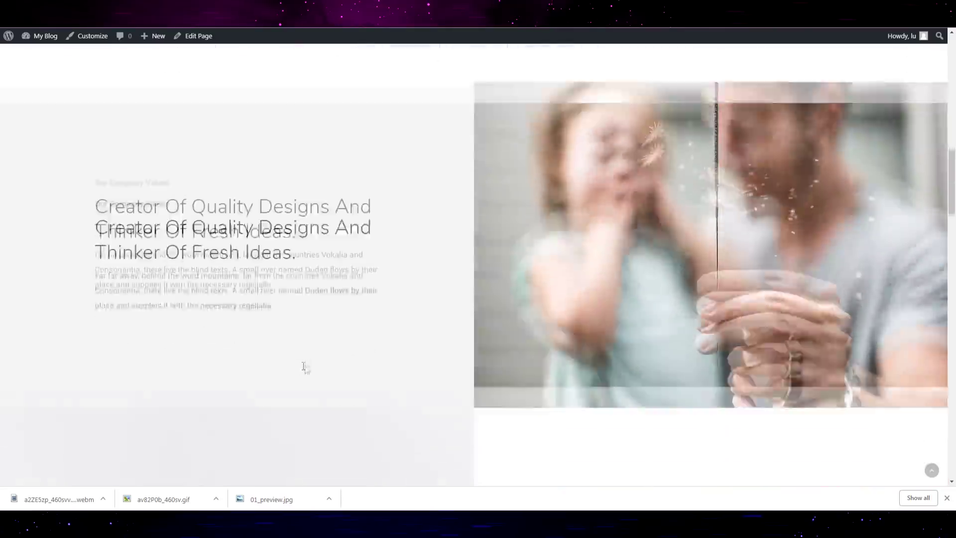
scroll(553, 275, "up", 2)
scroll(551, 272, "down", 3)
scroll(468, 284, "down", 4)
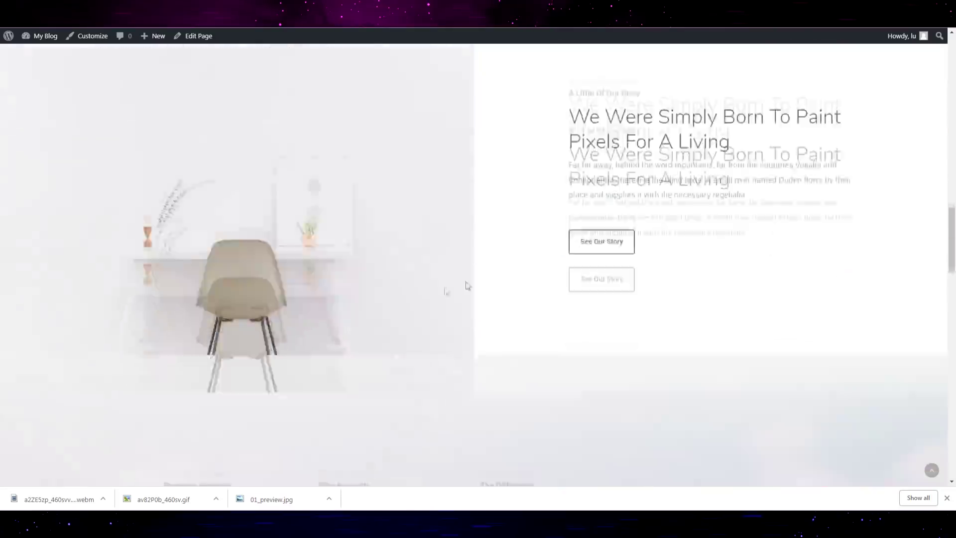
scroll(498, 279, "down", 4)
scroll(578, 273, "down", 4)
scroll(579, 272, "down", 5)
scroll(579, 272, "down", 6)
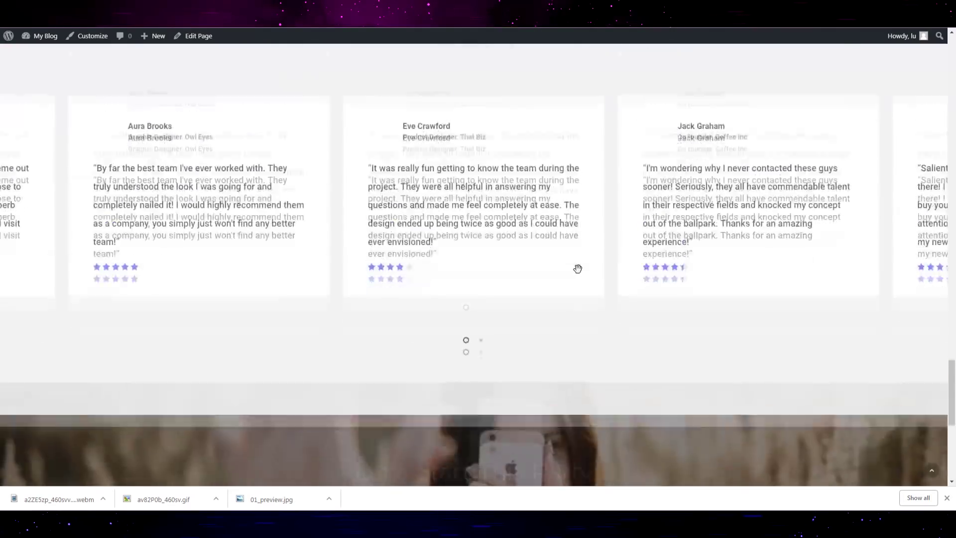
scroll(579, 272, "down", 5)
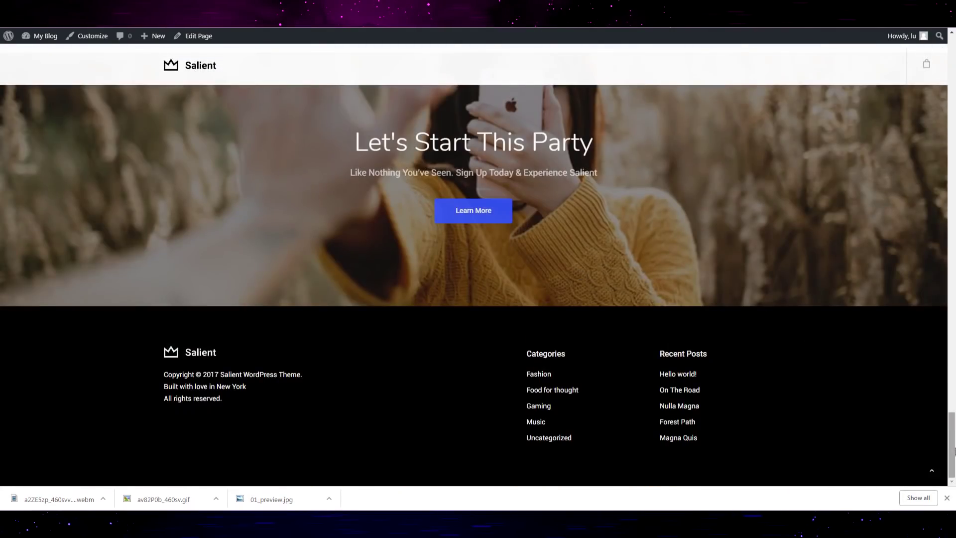
key("Home")
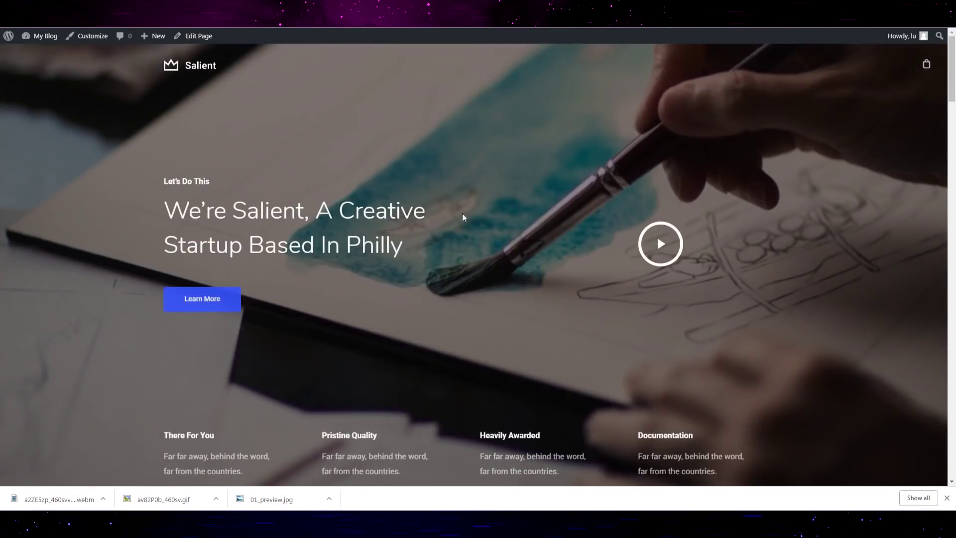
scroll(463, 213, "down", 5)
left_click(479, 192)
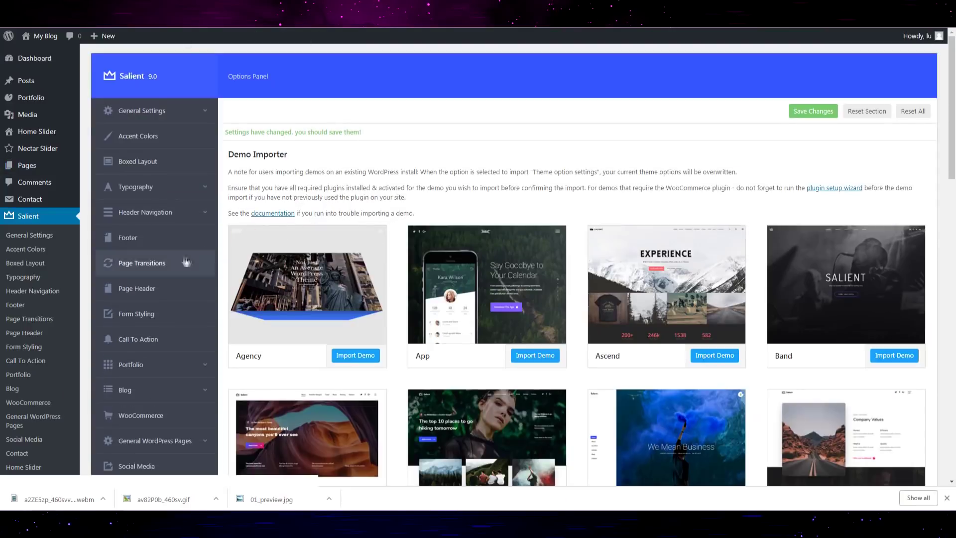
Find Boxed Layout under Salient's General Styling options and switch Enable Boxed Layout on.
left_click(155, 142)
scroll(298, 253, "down", 3)
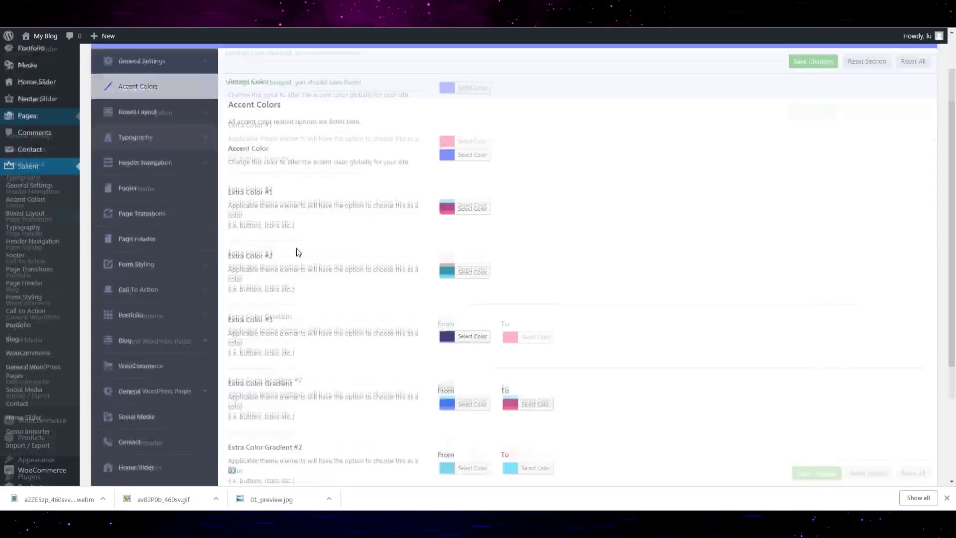
scroll(298, 254, "up", 3)
left_click(139, 111)
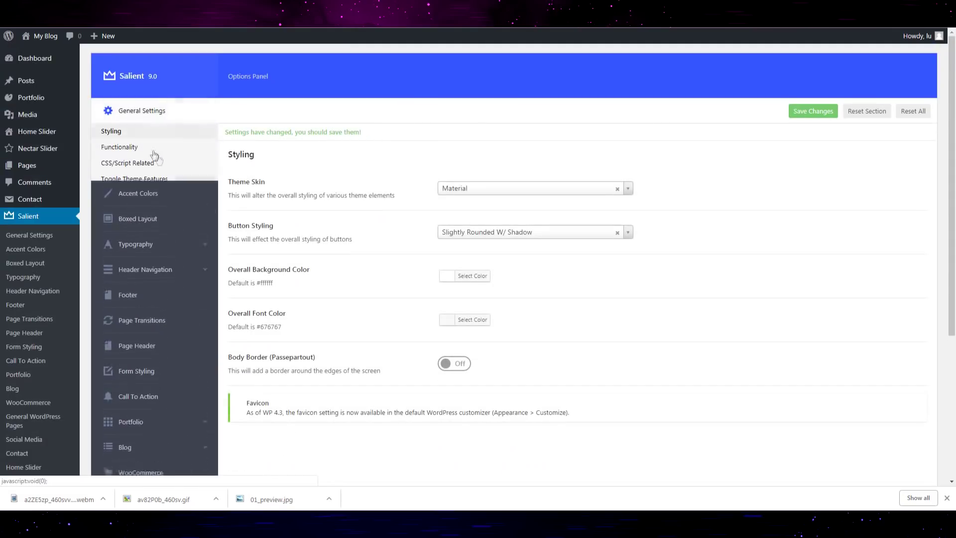
left_click(149, 225)
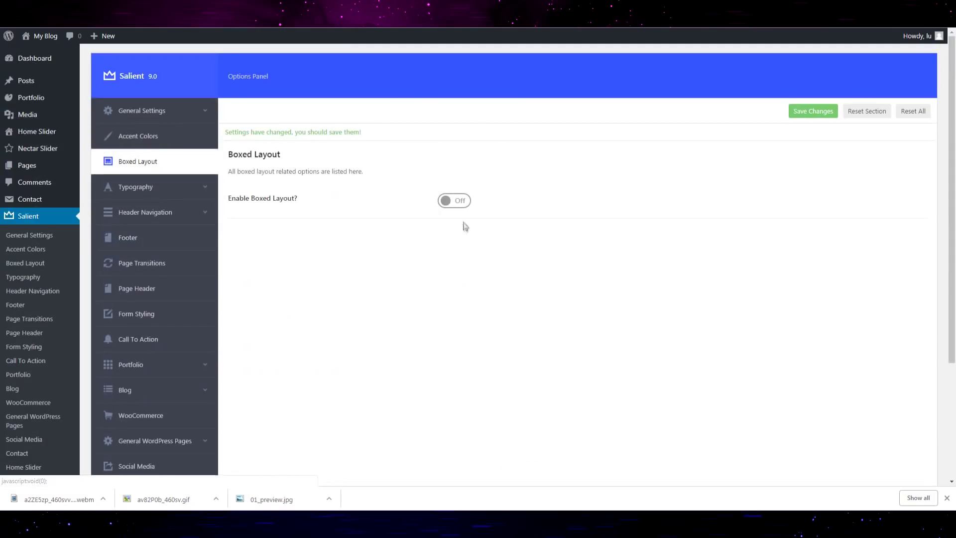
left_click(452, 204)
Set the boxed layout background colour to red #dd3333.
scroll(571, 239, "down", 1)
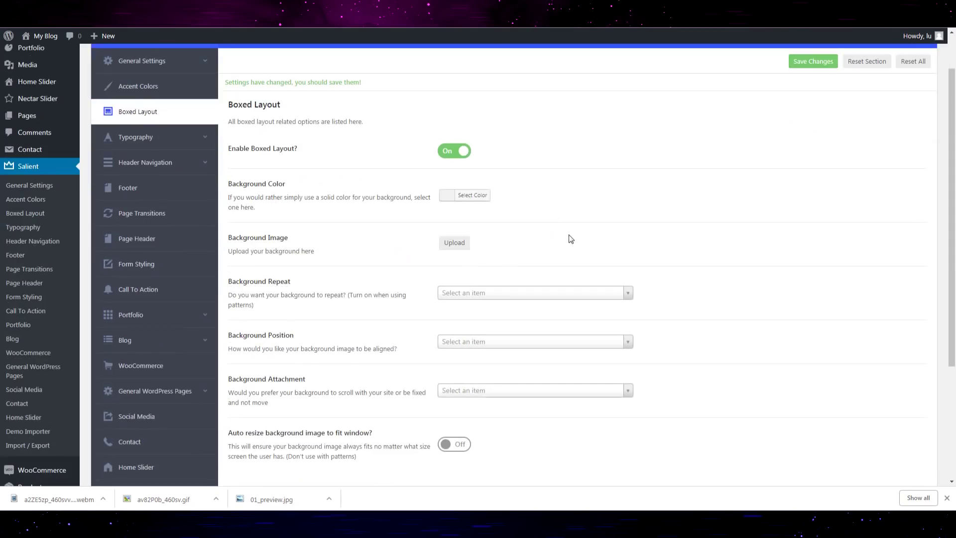
left_click(453, 200)
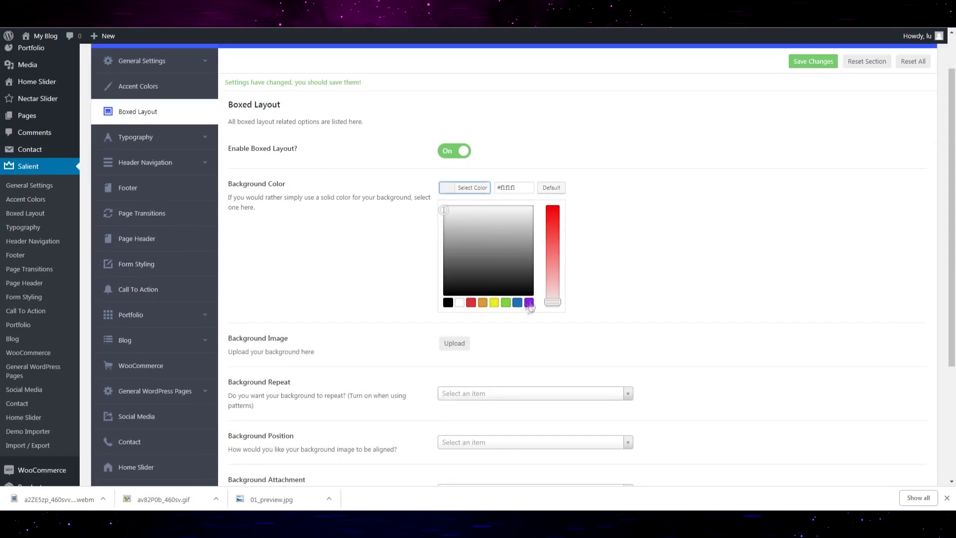
left_click(471, 302)
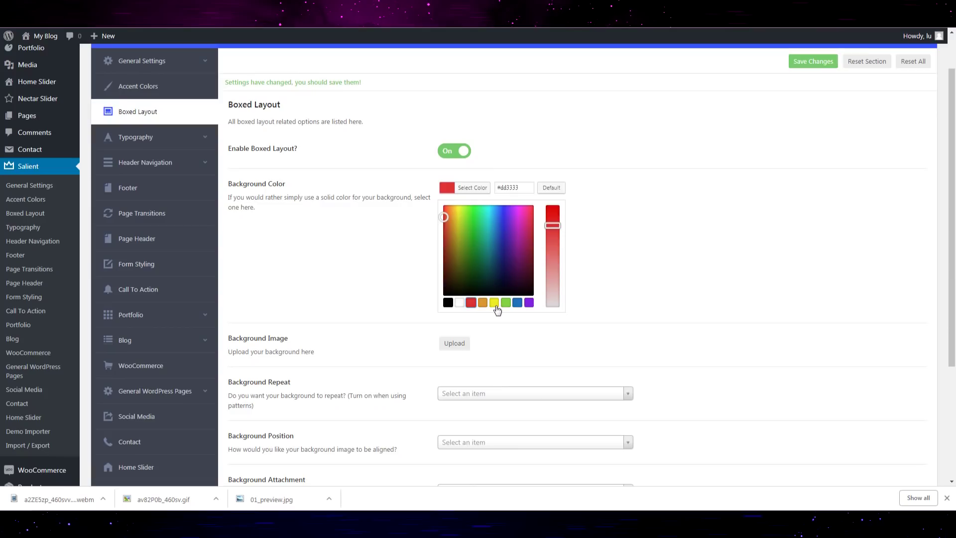
Use the mountain photo from the Media Library as the boxed background image.
left_click(455, 349)
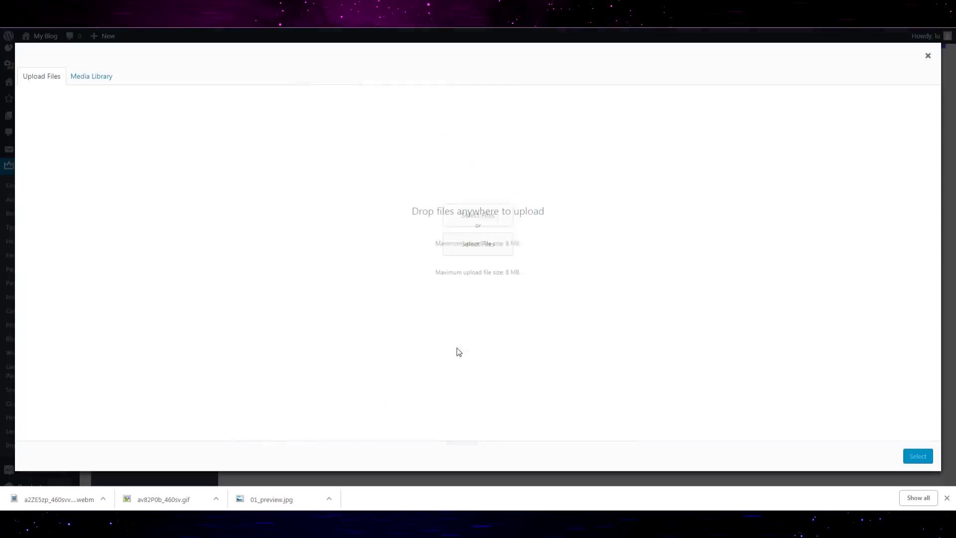
left_click(109, 77)
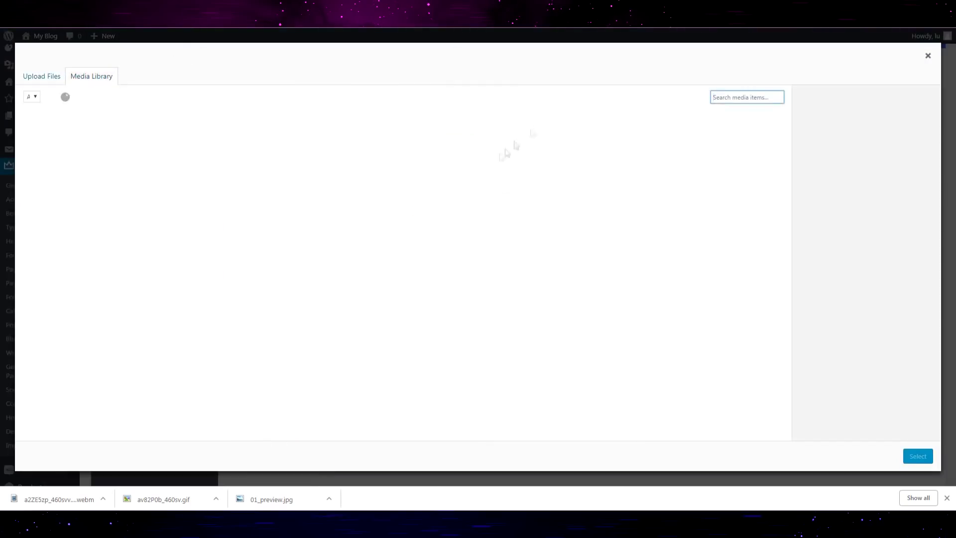
left_click(445, 159)
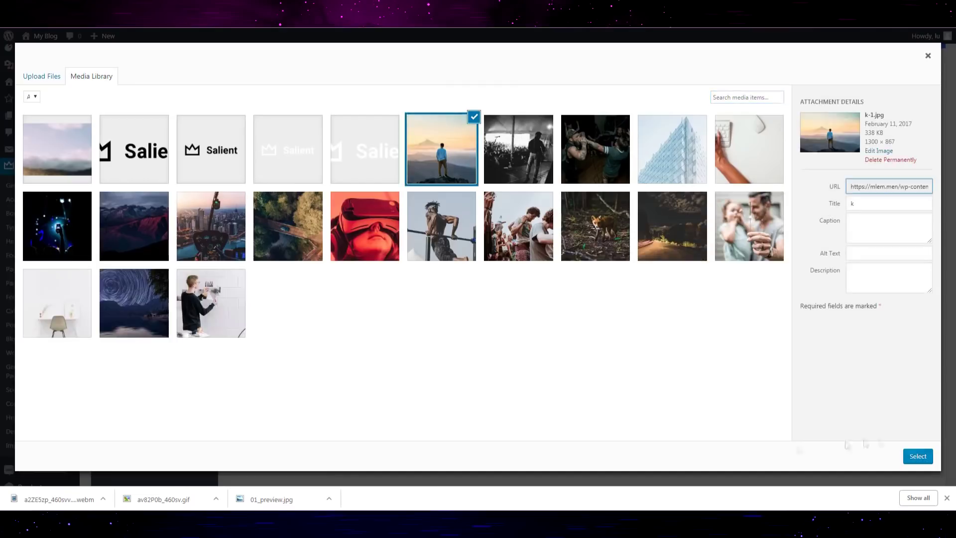
left_click(926, 459)
scroll(512, 399, "down", 3)
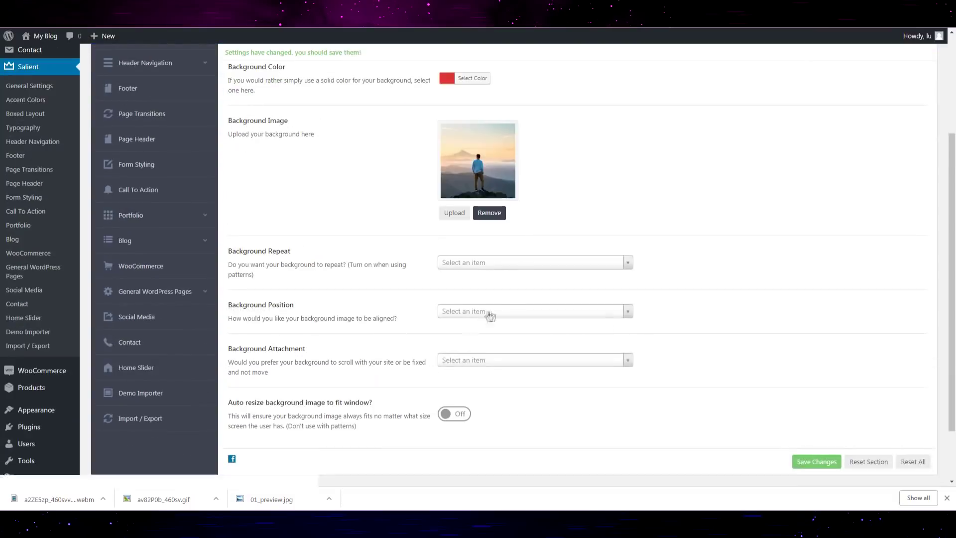
Set the background to No-Repeat, Center Center, Scroll attachment with auto resize on, and save.
left_click(498, 264)
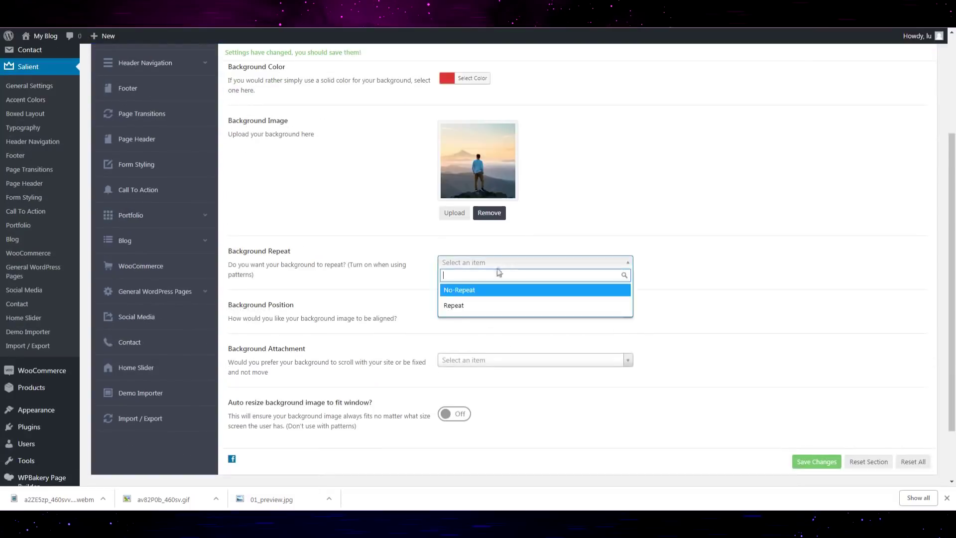
left_click(479, 293)
left_click(498, 310)
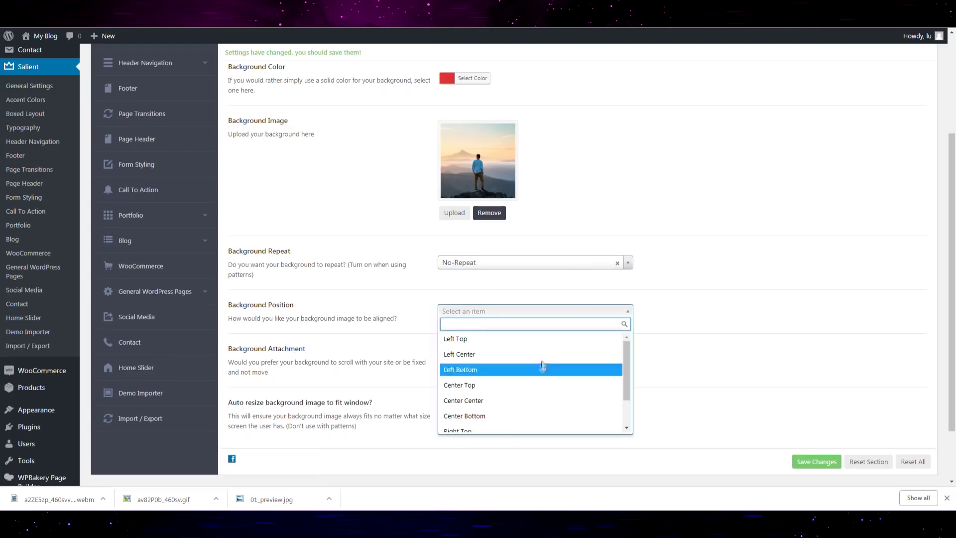
left_click(512, 400)
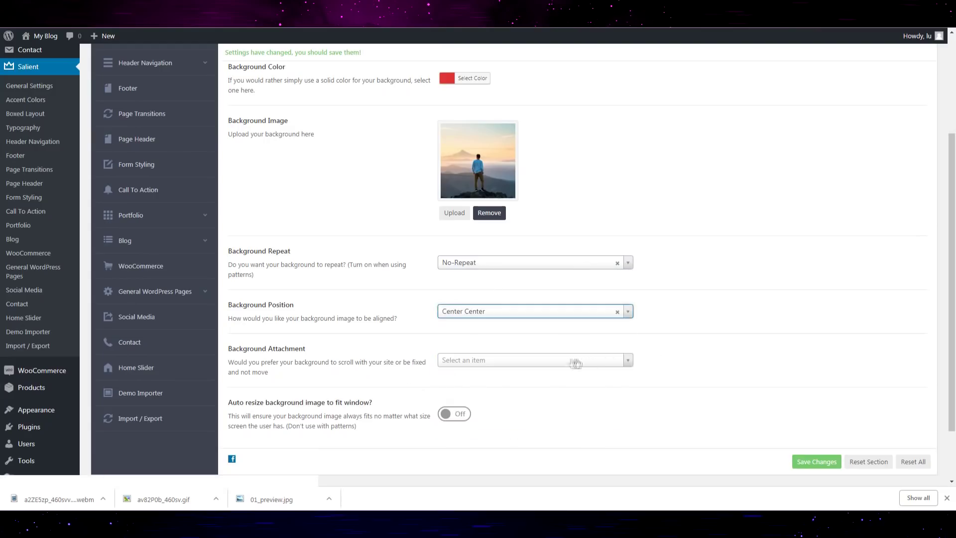
left_click(555, 360)
left_click(578, 402)
scroll(683, 382, "down", 1)
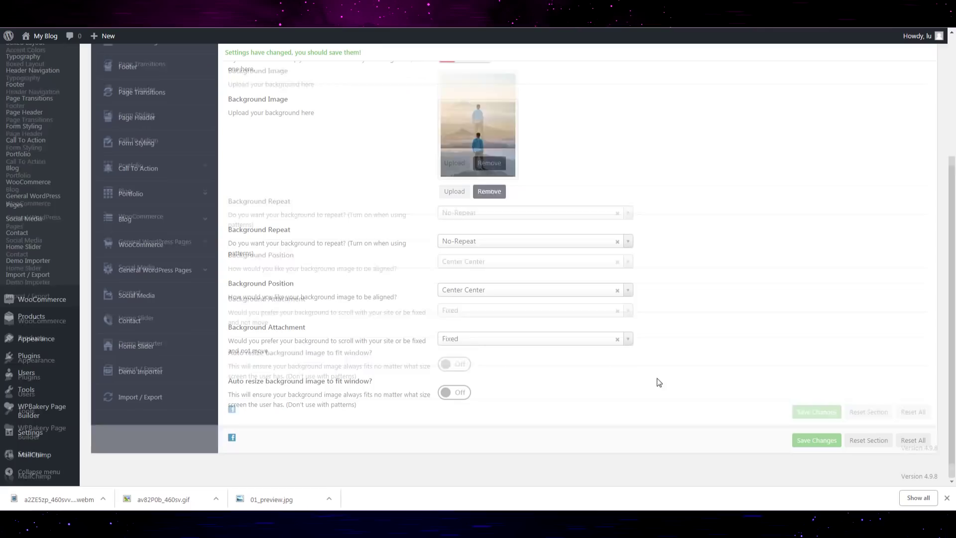
left_click(580, 341)
left_click(518, 366)
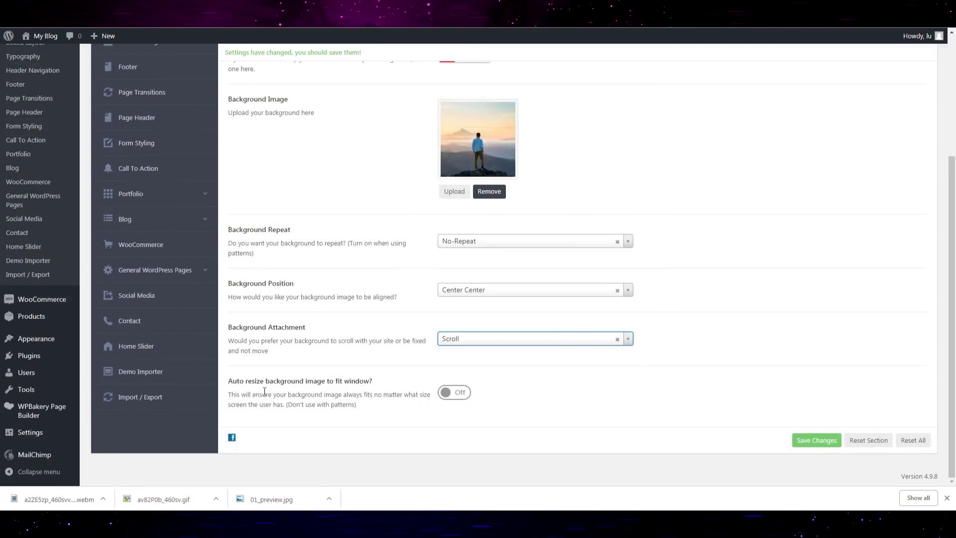
left_click(455, 397)
left_click(828, 447)
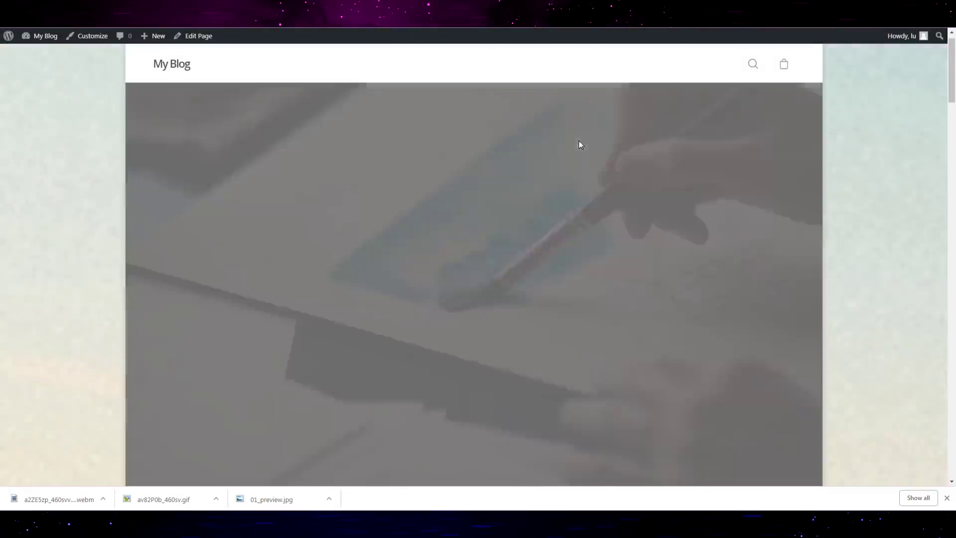
Scroll down and back up the live page to check the boxed mountain background.
scroll(50, 288, "down", 5)
scroll(43, 310, "down", 5)
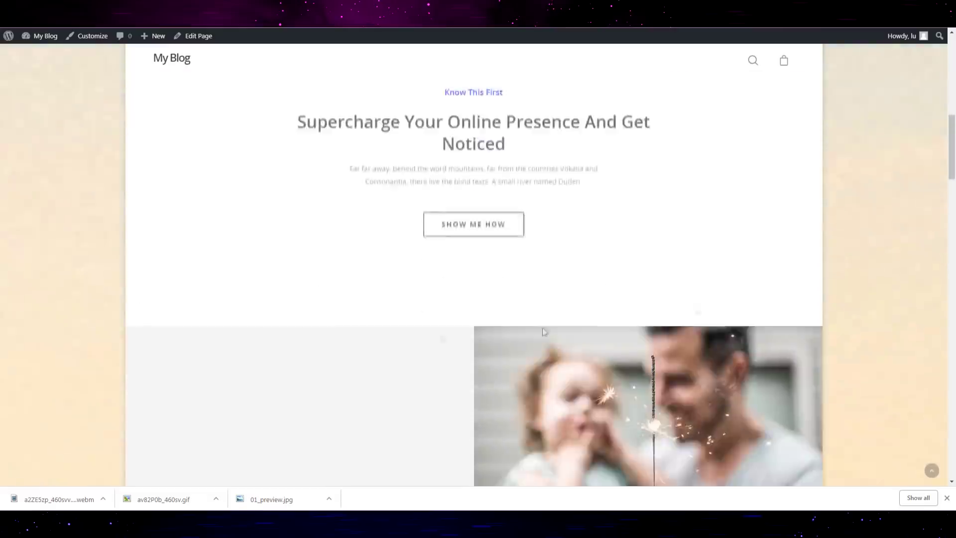
scroll(815, 311, "down", 5)
scroll(816, 312, "down", 5)
scroll(839, 316, "down", 5)
scroll(850, 315, "down", 5)
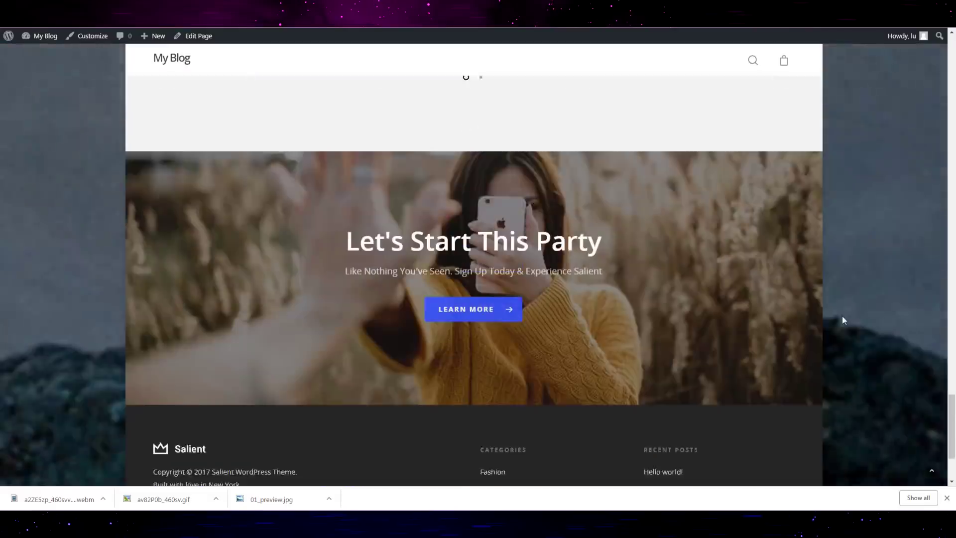
scroll(842, 315, "down", 3)
scroll(922, 313, "up", 5)
scroll(922, 314, "up", 5)
scroll(923, 314, "up", 5)
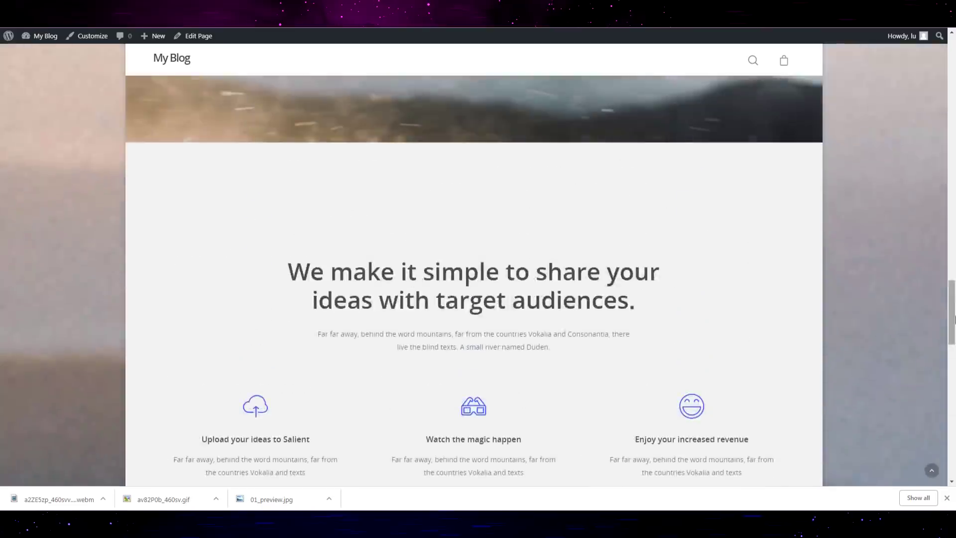
scroll(922, 314, "up", 5)
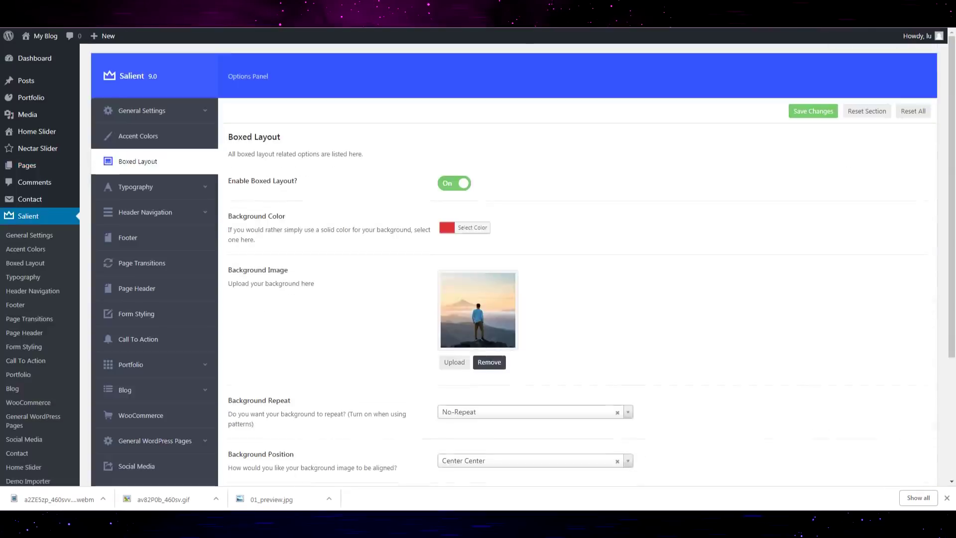
Keep the boxed background on No-Repeat and set its attachment to Fixed.
scroll(551, 280, "down", 3)
left_click(480, 261)
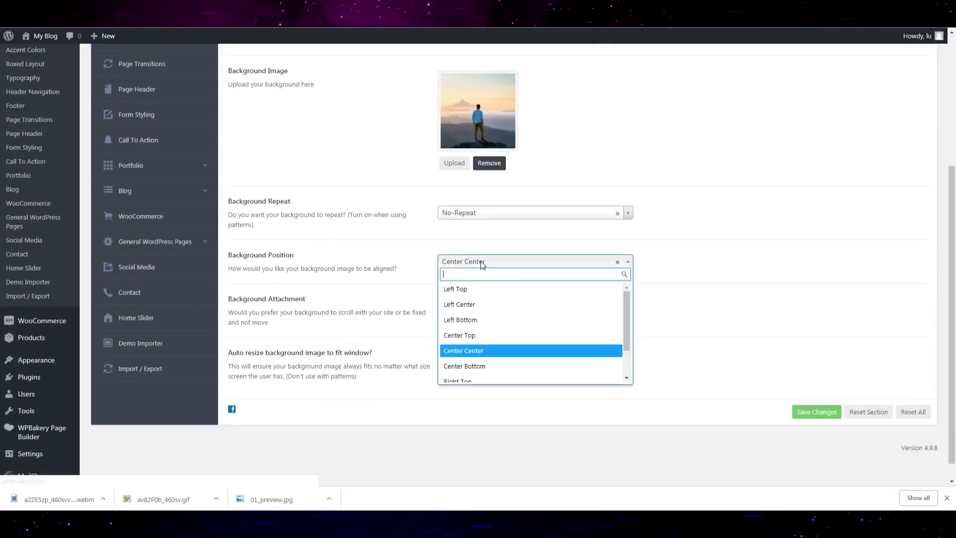
left_click(506, 223)
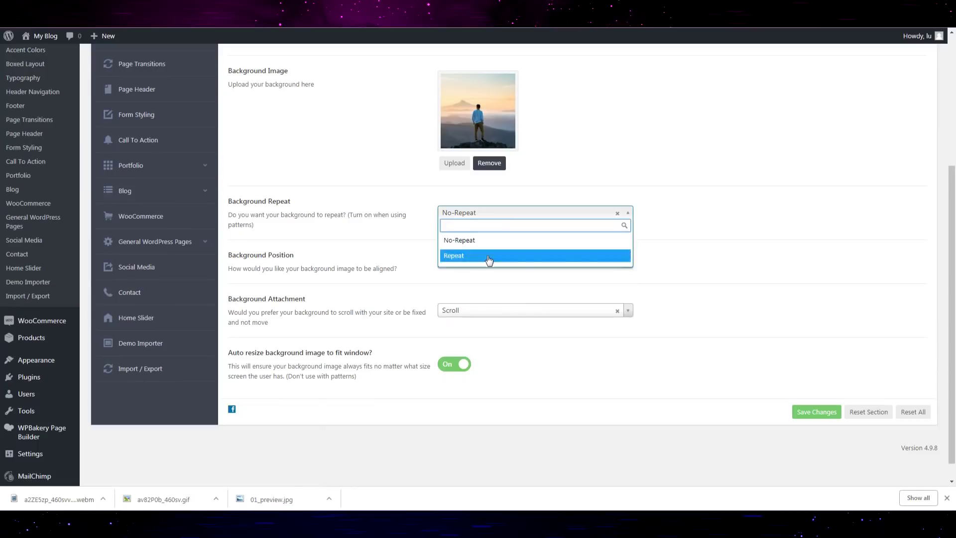
key("Escape")
left_click(451, 353)
Save the Boxed Layout background changes.
scroll(451, 378, "up", 5)
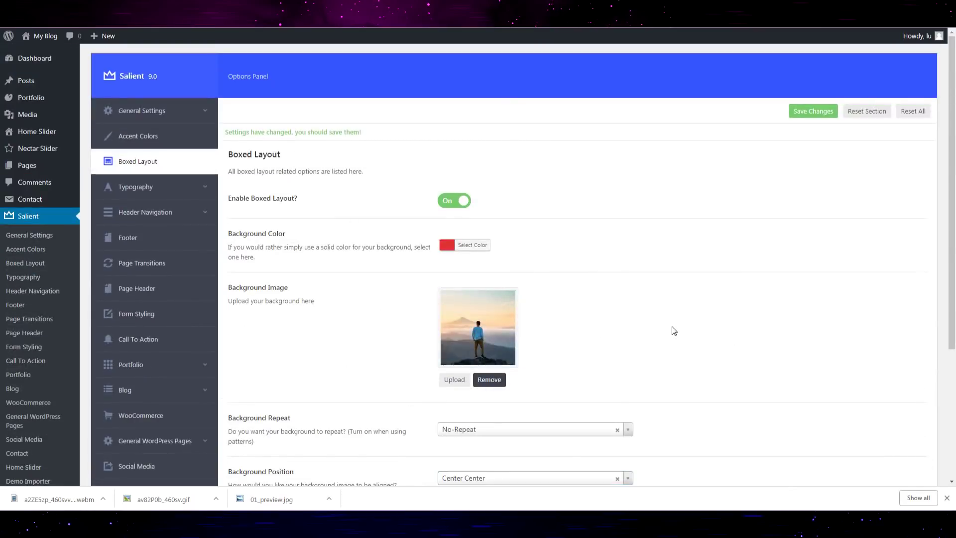
scroll(674, 331, "down", 5)
left_click(814, 438)
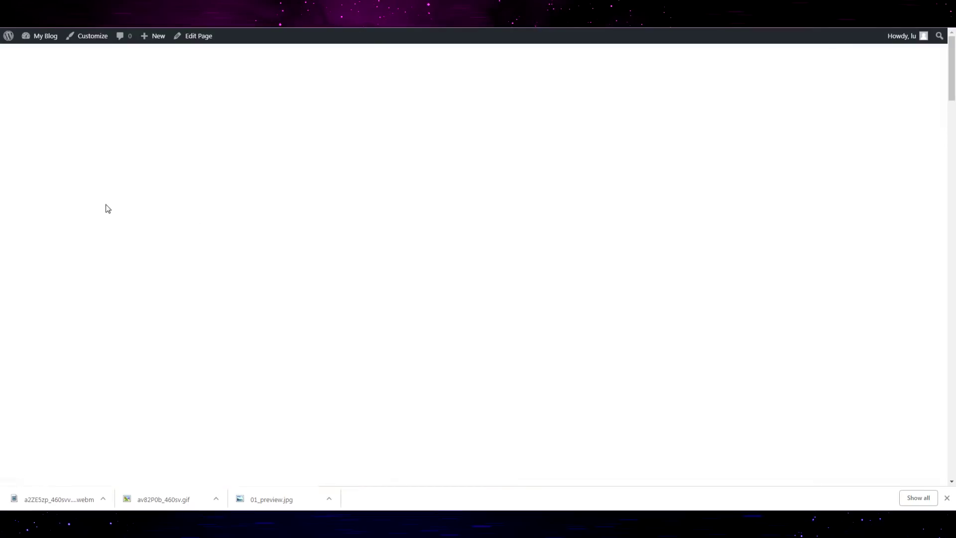
scroll(106, 241, "down", 5)
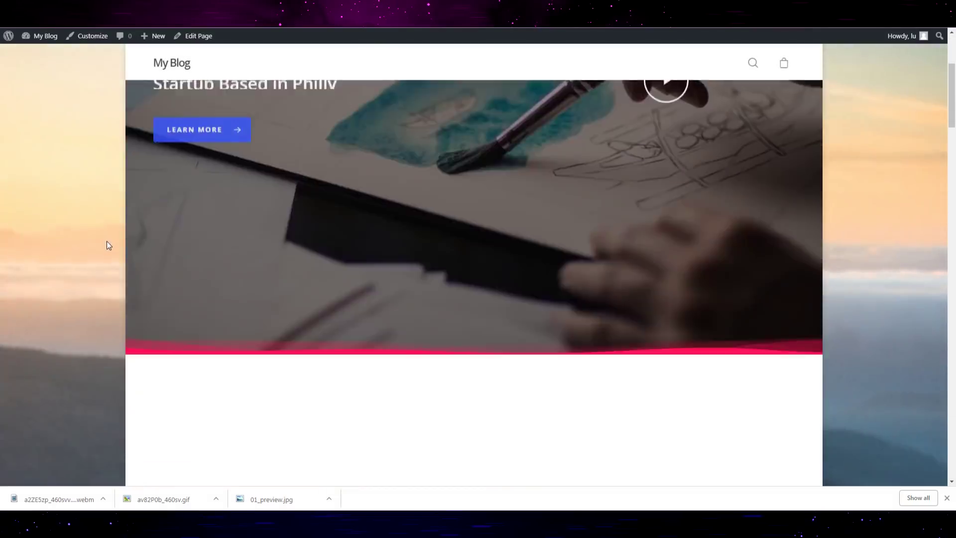
scroll(106, 241, "down", 3)
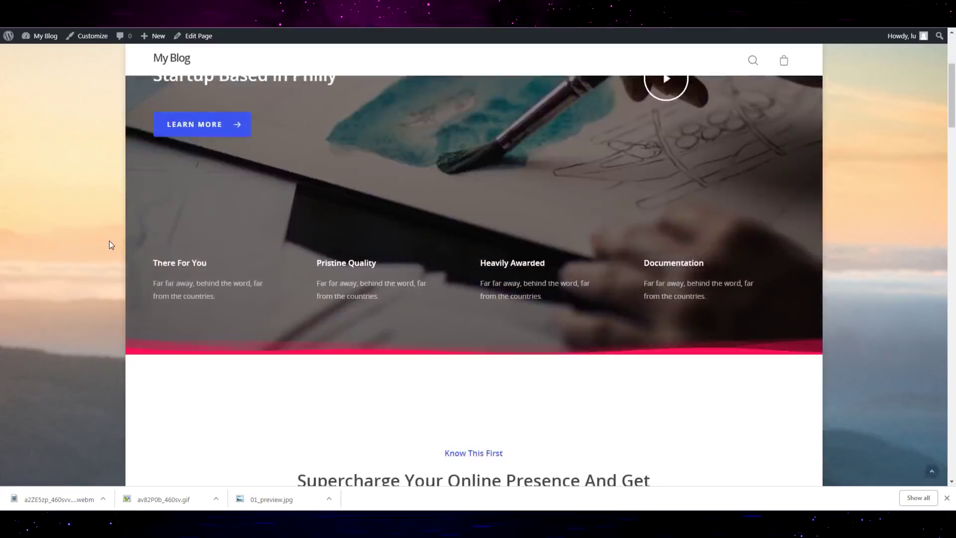